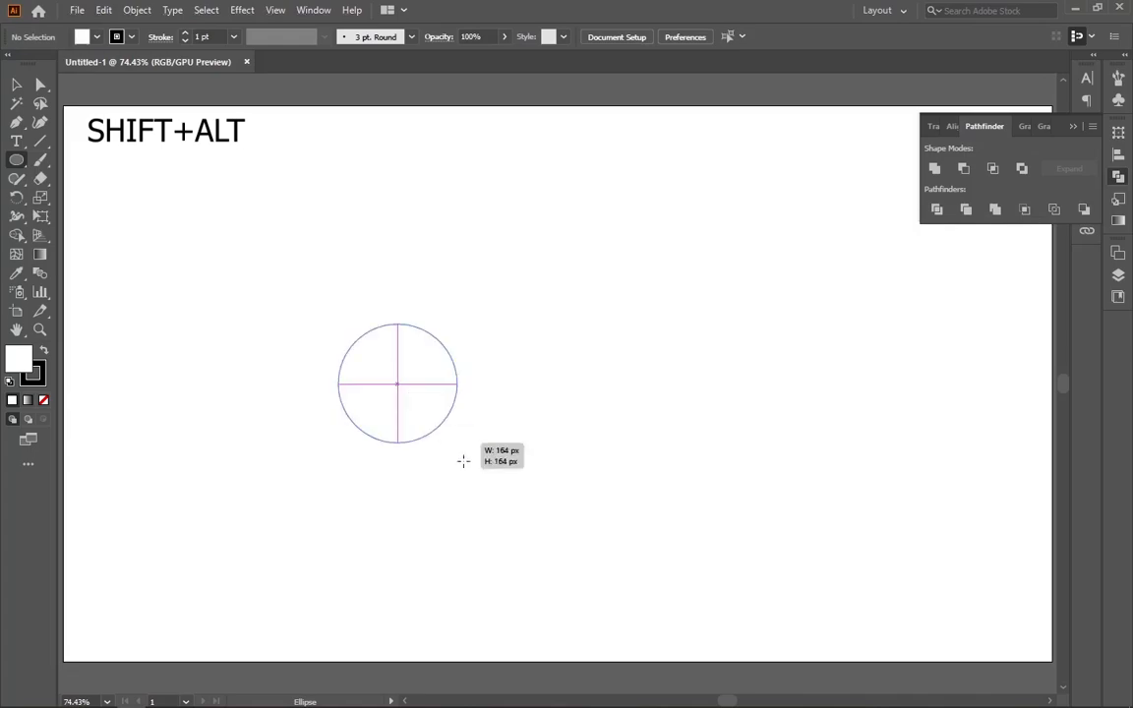
Remove the fill from the drawn circle, leaving only its black outline
left_click(16, 84)
left_click(84, 38)
left_click(12, 65)
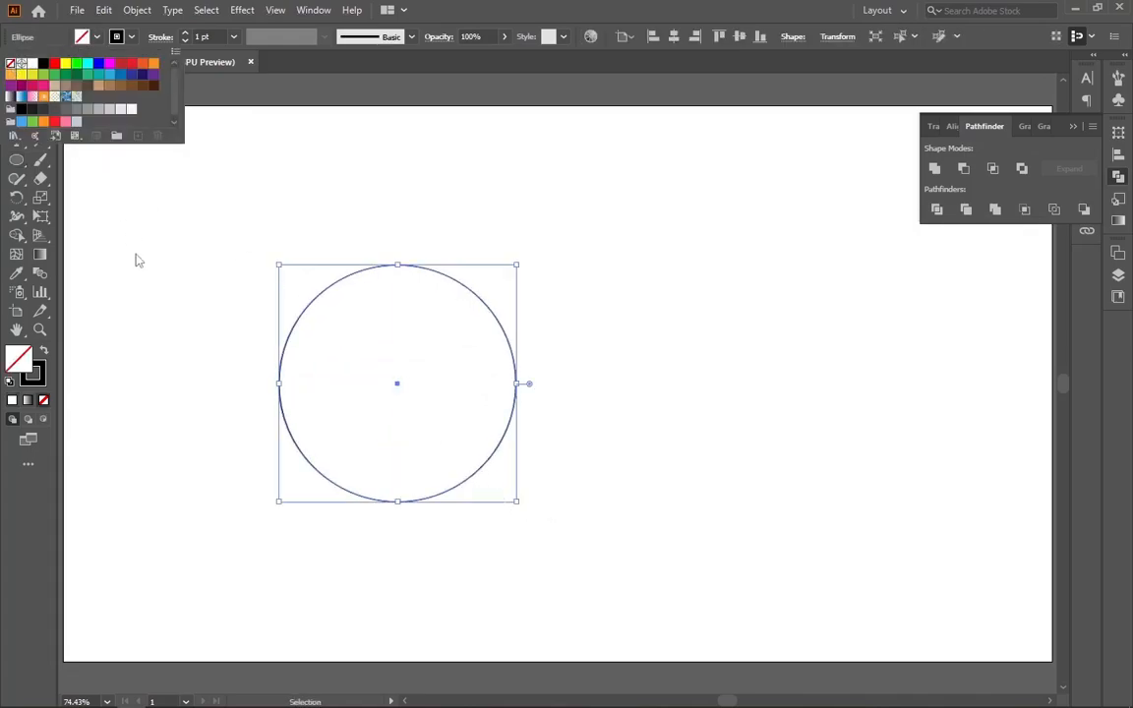
left_click(140, 227)
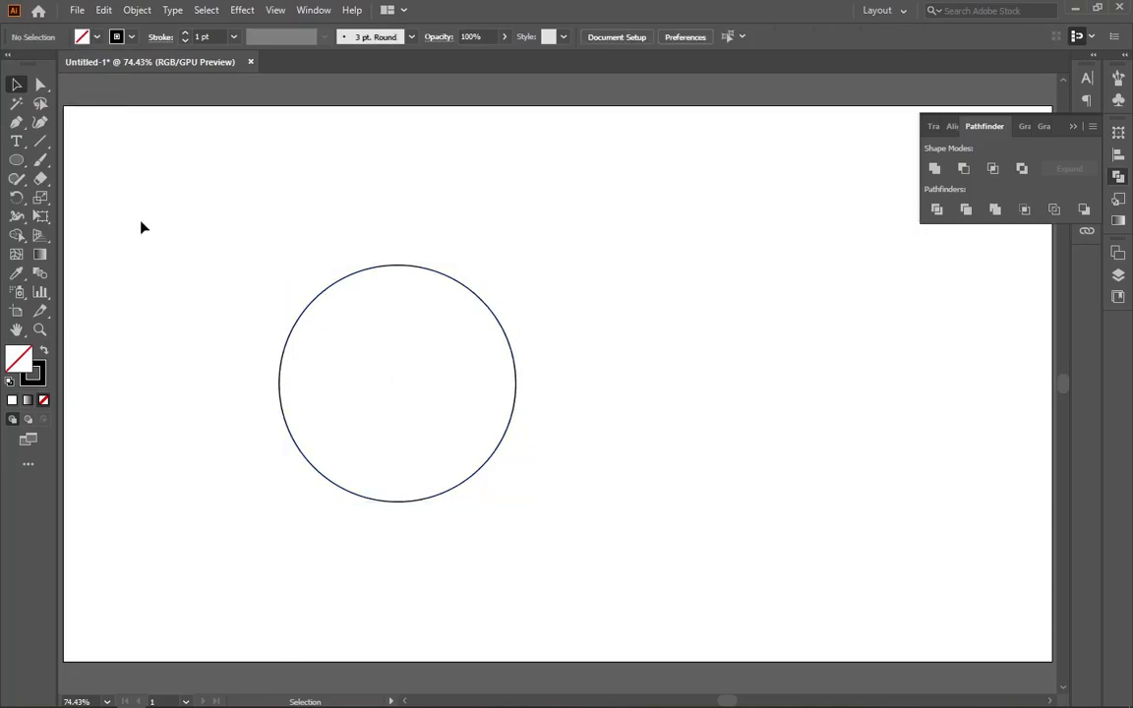
Copy the circle, paste the copy in front, and offset it slightly up and to the right of the original
left_click(516, 391)
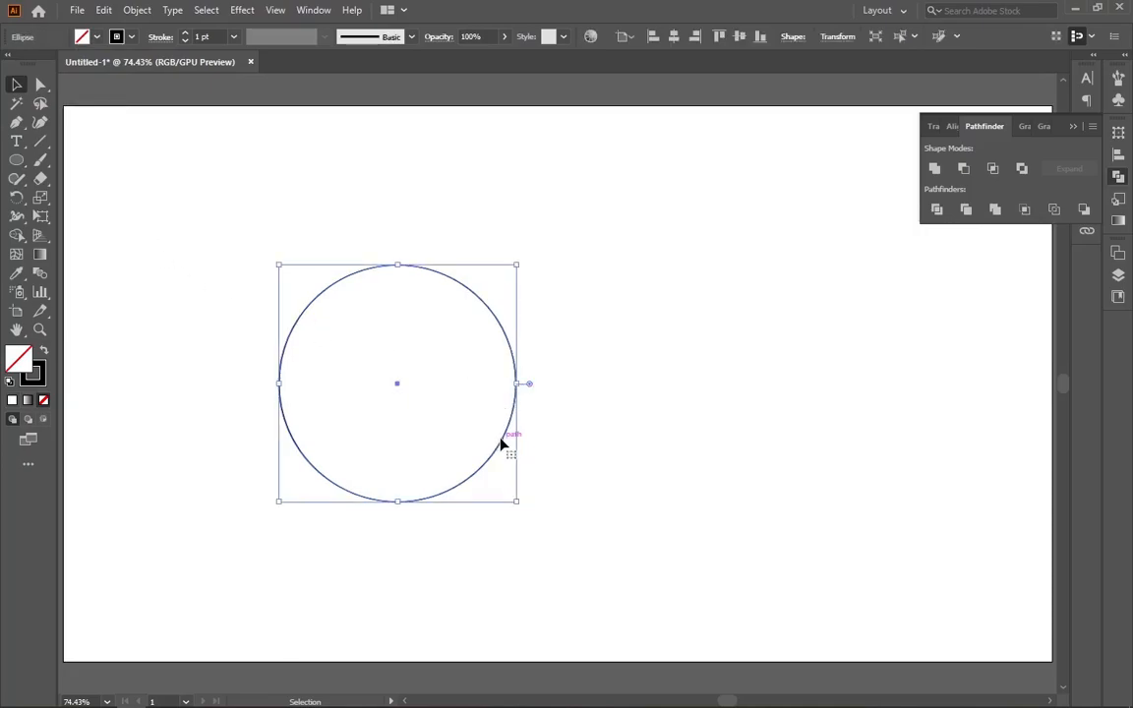
left_click(106, 10)
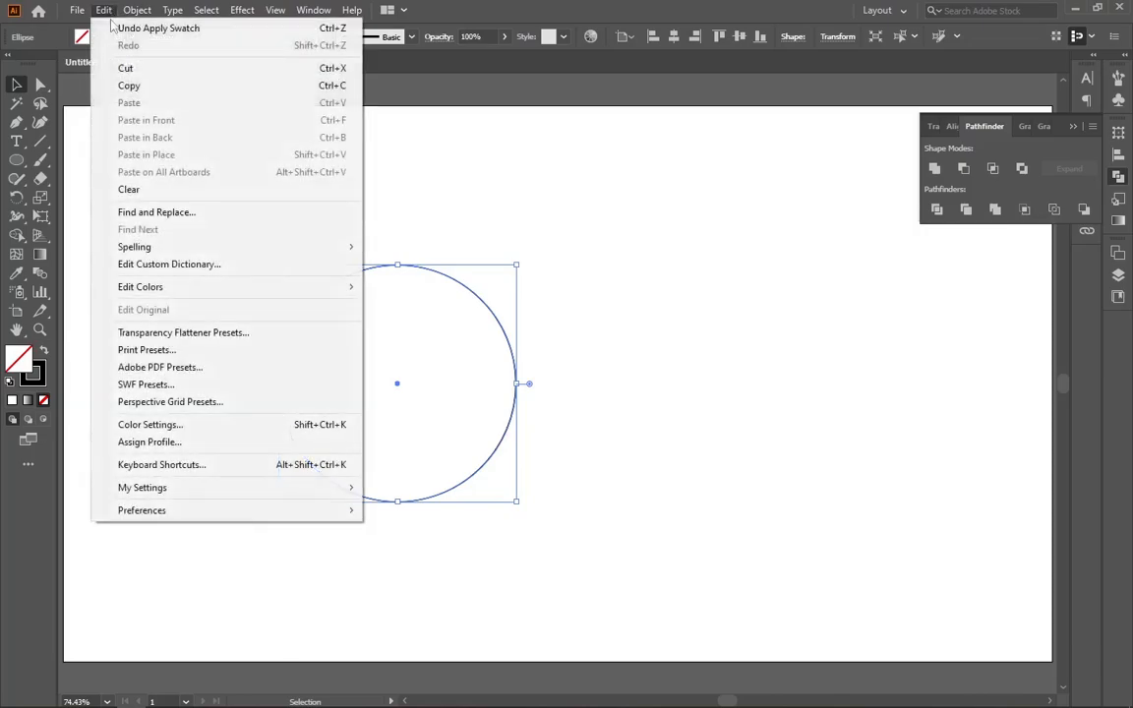
left_click(143, 86)
left_click(104, 10)
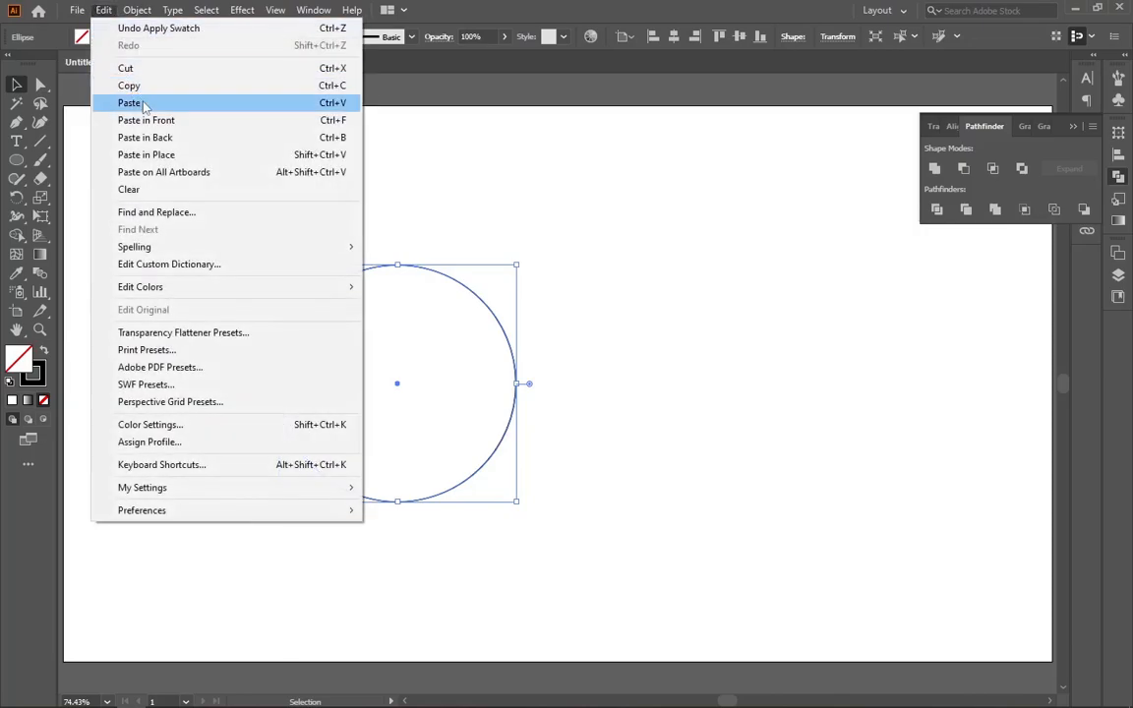
left_click(150, 119)
left_click(309, 182)
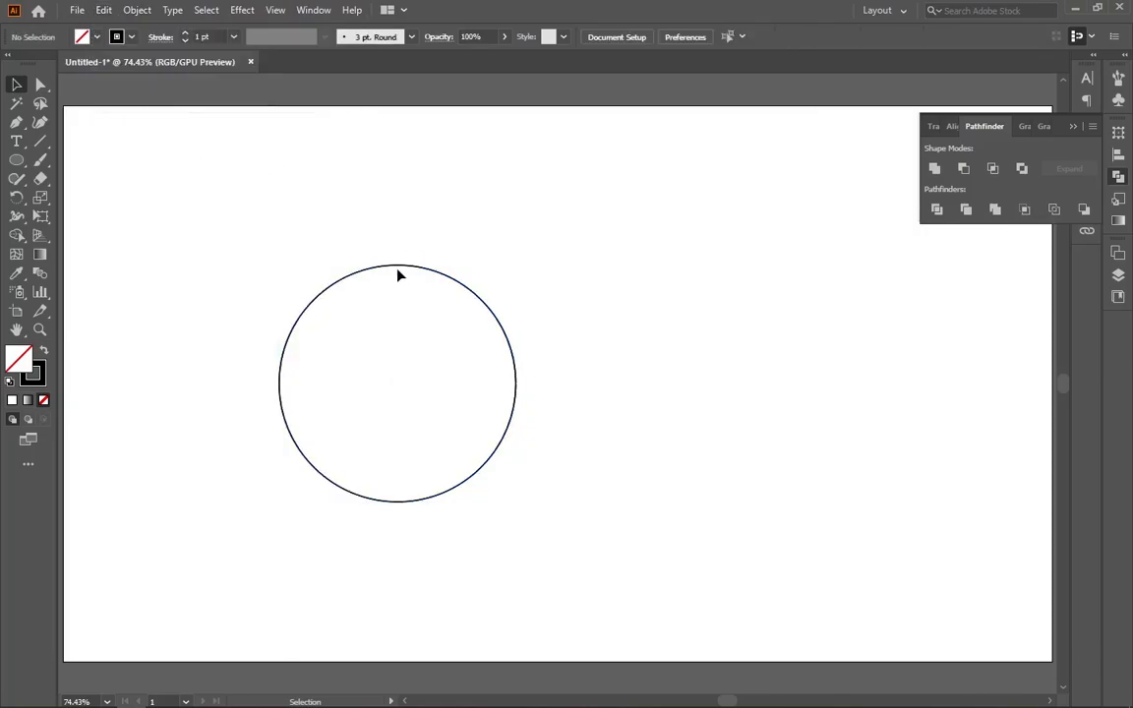
left_click_drag(400, 266, 435, 233)
left_click(266, 208)
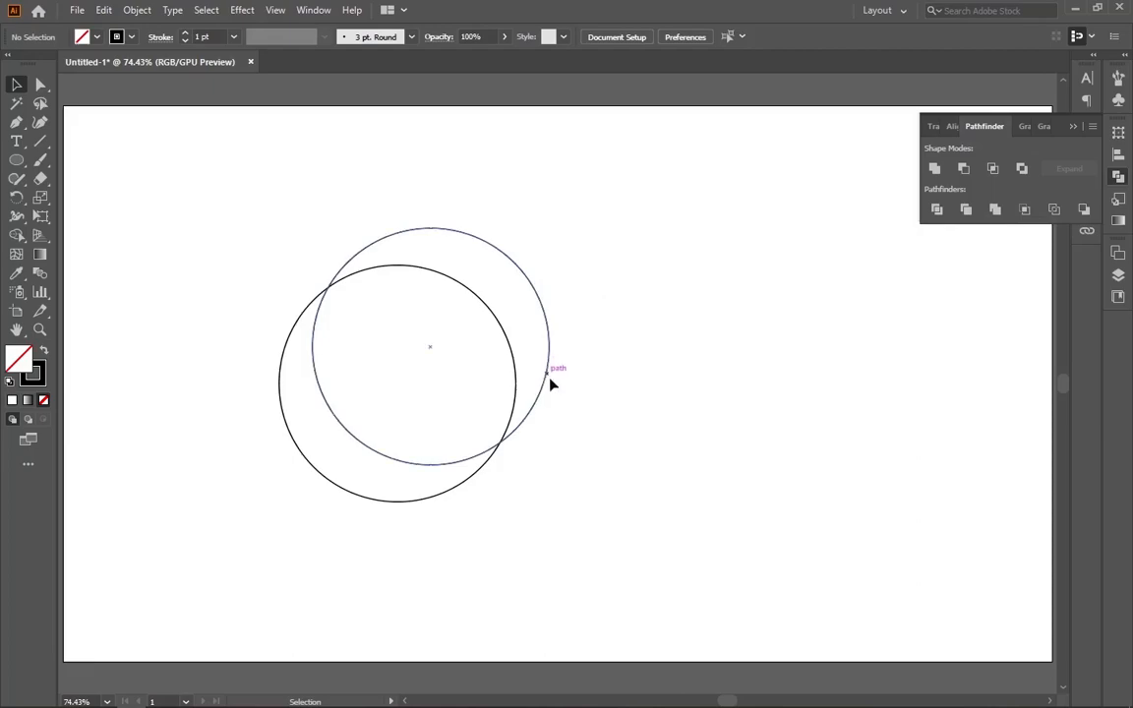
Draw a smaller circle inside the upper-left part of the two overlapping circles
left_click(15, 160)
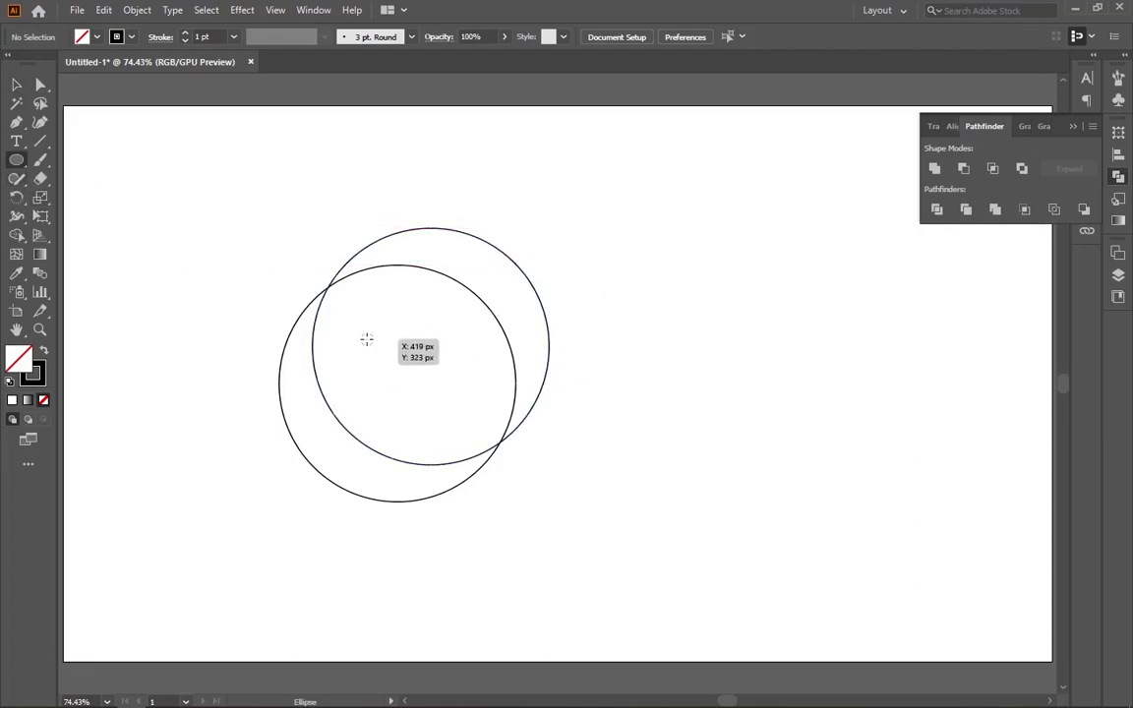
left_click_drag(373, 351, 423, 404)
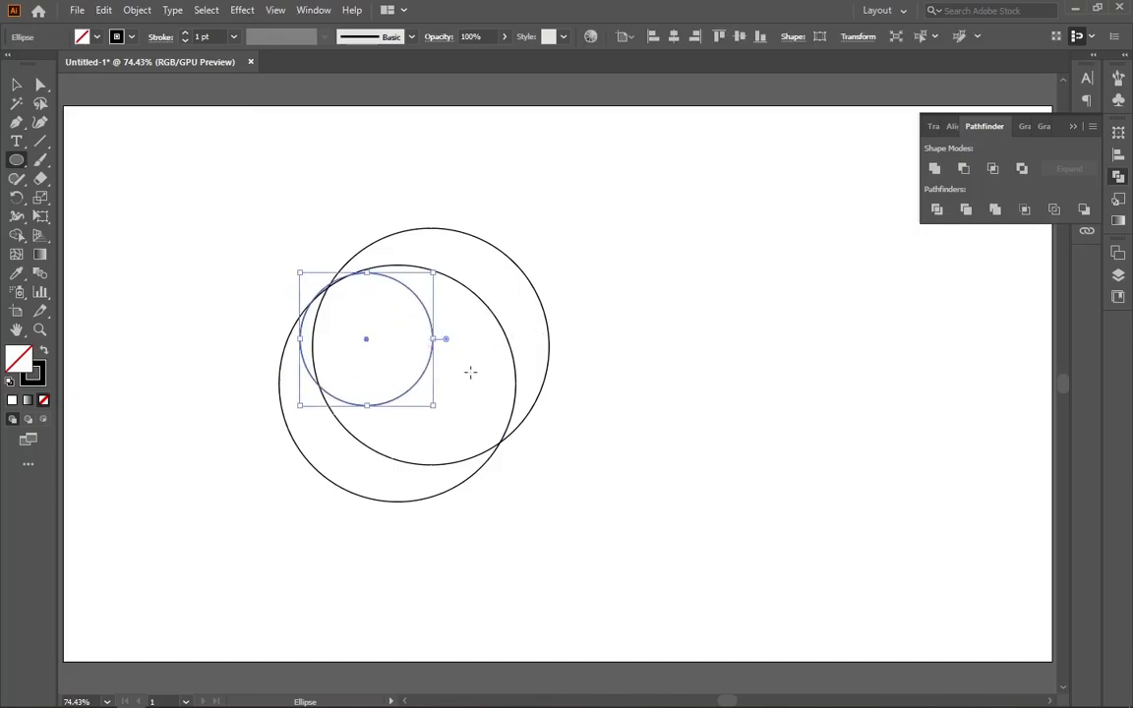
left_click(17, 86)
left_click(68, 173)
Draw a second small circle in the lower part of the overlap, and shift the first small circle outward to the left
left_click(15, 161)
mouse_move(450, 380)
left_mouse_down()
mouse_move(518, 429)
mouse_move(510, 437)
left_mouse_up()
key("v")
left_click(207, 200)
left_click_drag(477, 332, 451, 377)
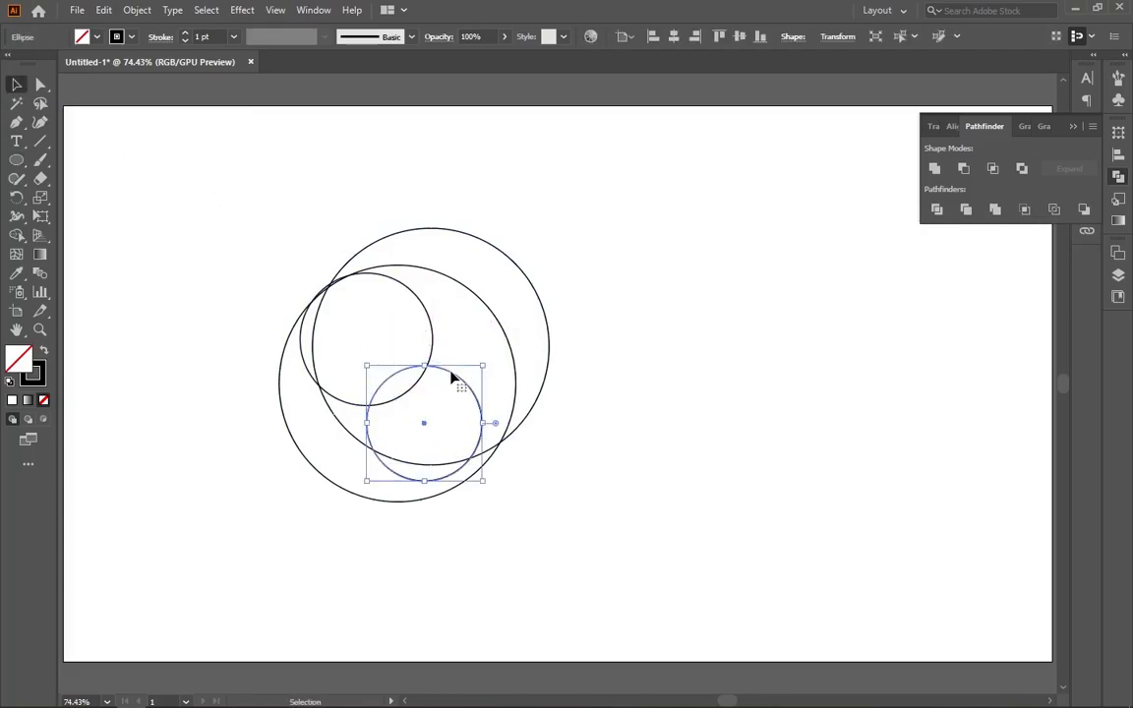
left_click(630, 284)
left_click_drag(423, 305, 397, 314)
left_click(257, 230)
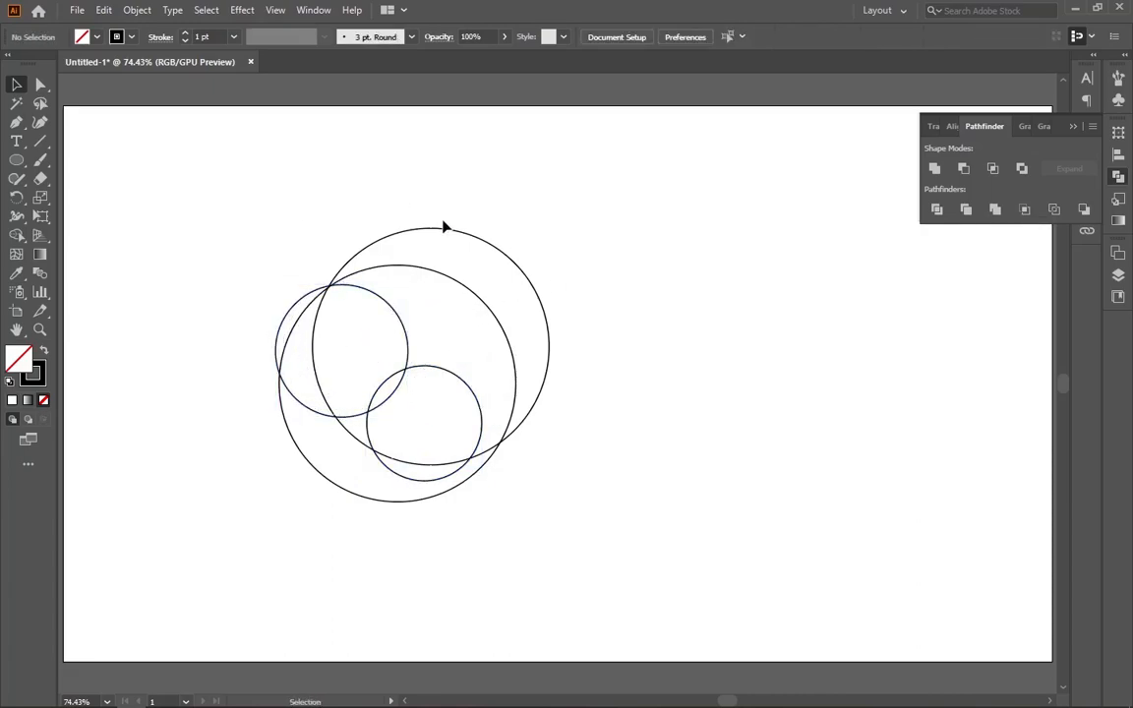
Duplicate the upper large circle, placing the copy further right and slightly higher
left_click(548, 324, "alt")
left_click_drag(551, 326, 640, 304)
left_click(695, 278)
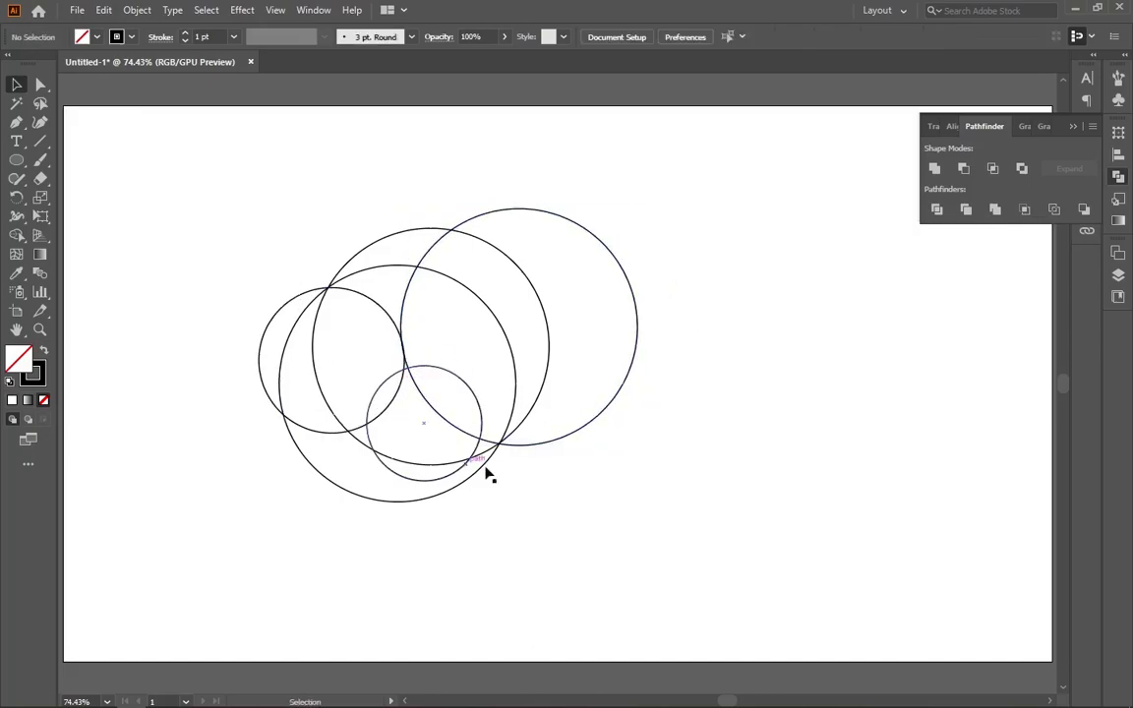
Using Shape Builder on all five circles with a white-to-black gradient fill, form the crescent, the inner oval, the small circle and the right tip
left_click_drag(187, 164, 612, 511)
key("a")
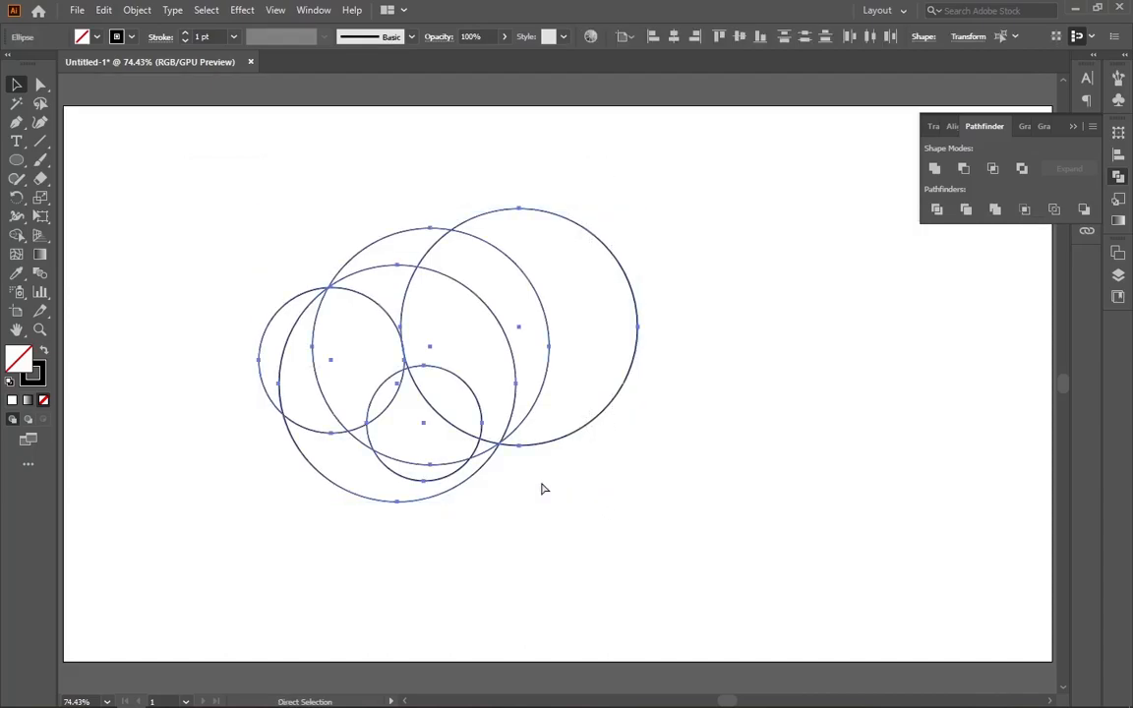
key("v")
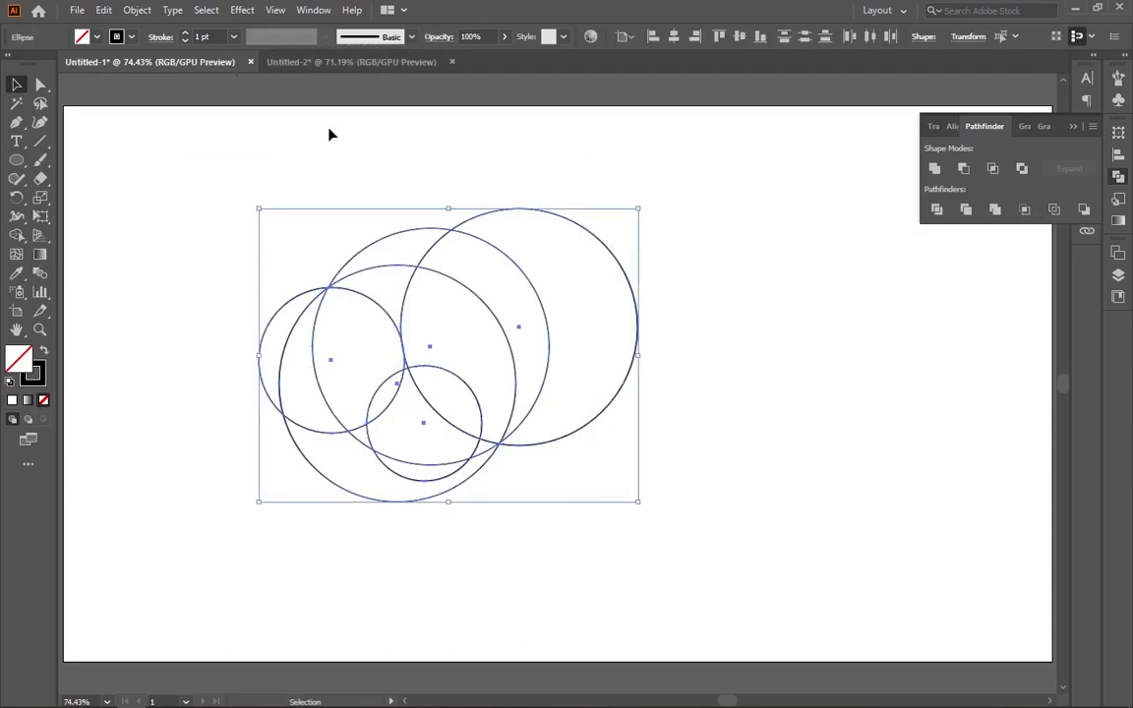
left_click(16, 236)
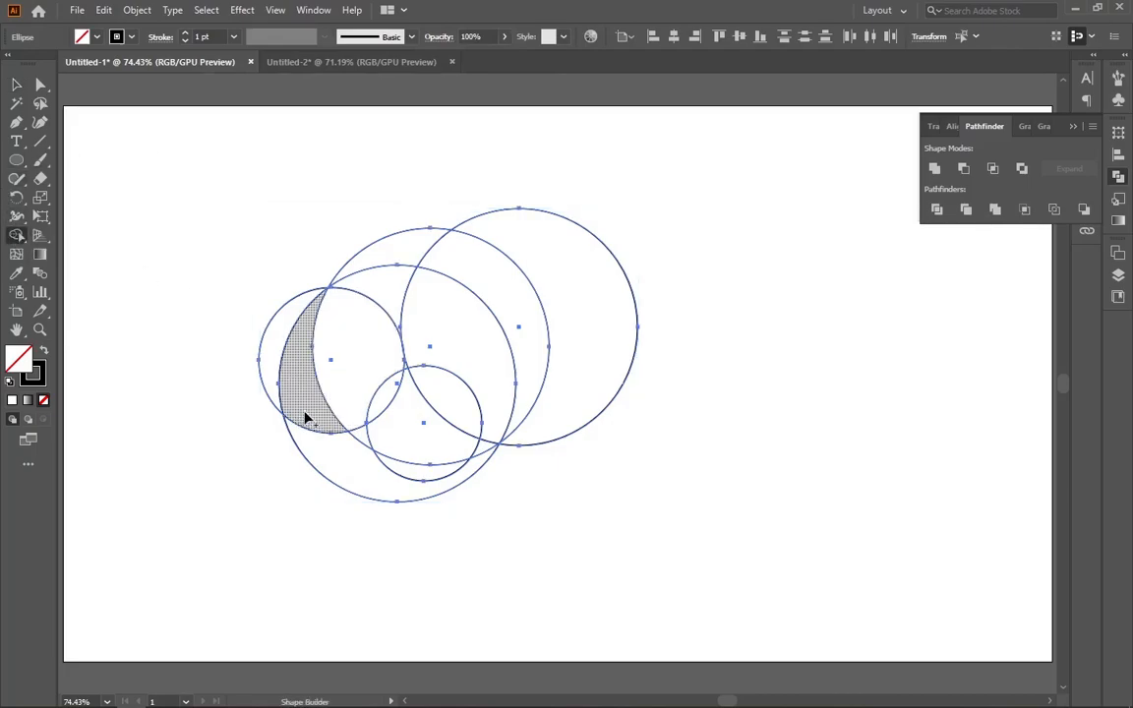
left_click(95, 37)
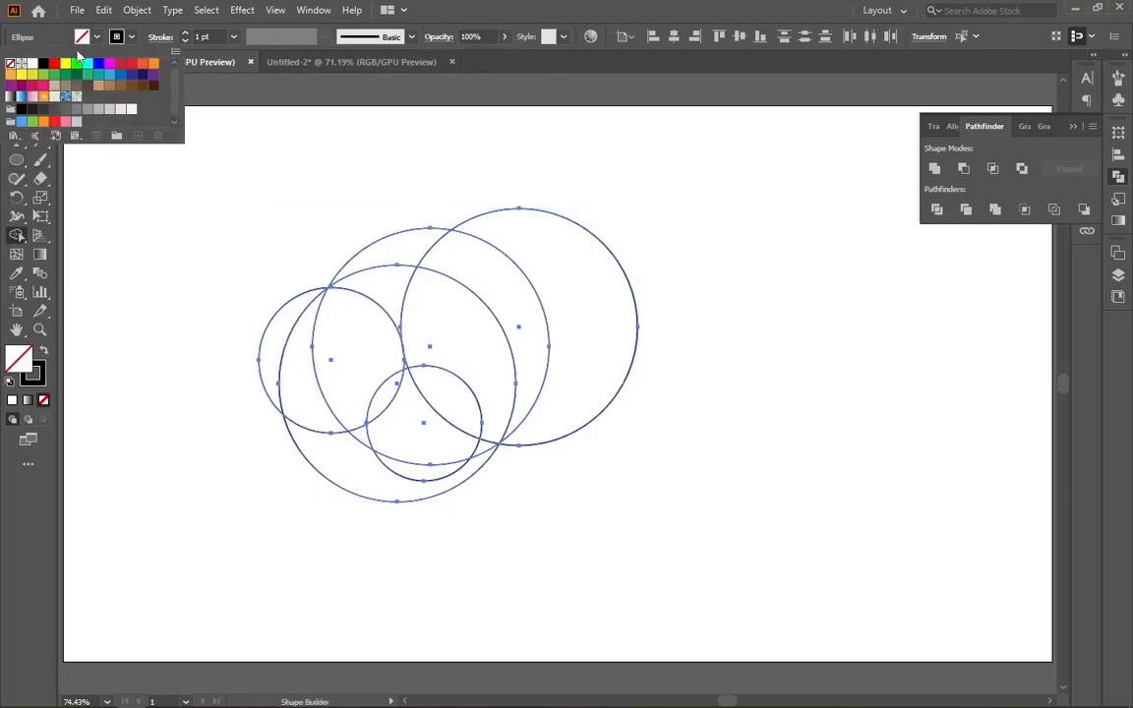
left_click(12, 96)
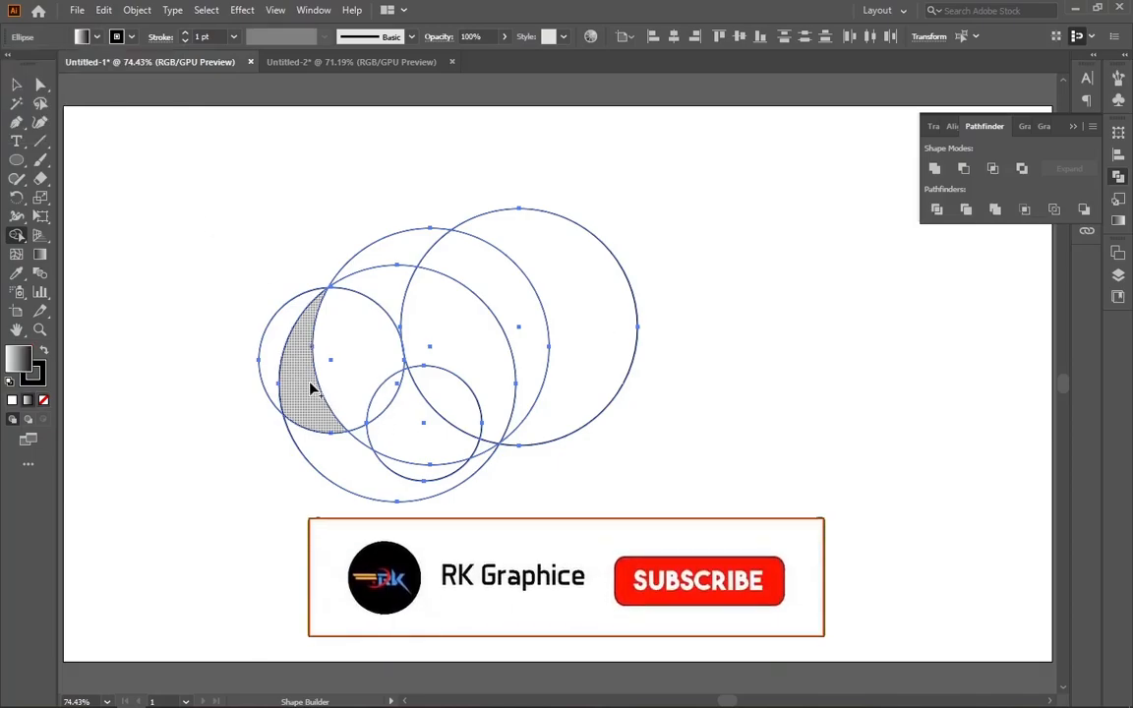
left_click_drag(325, 428, 354, 466)
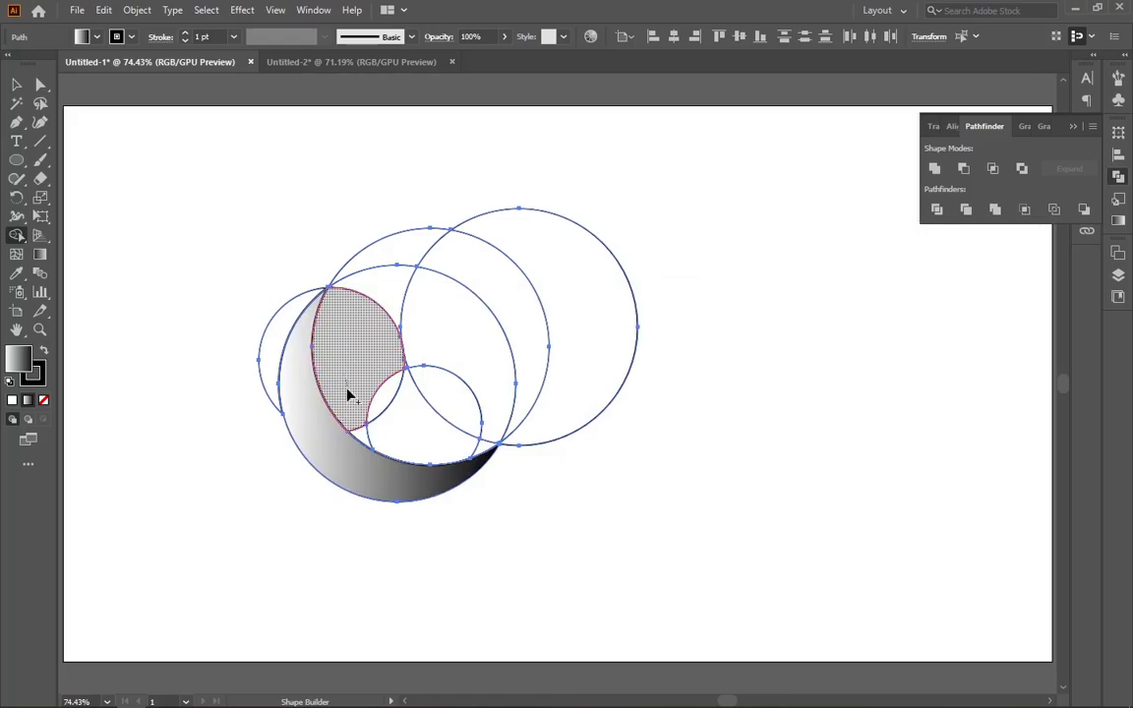
left_click(359, 429)
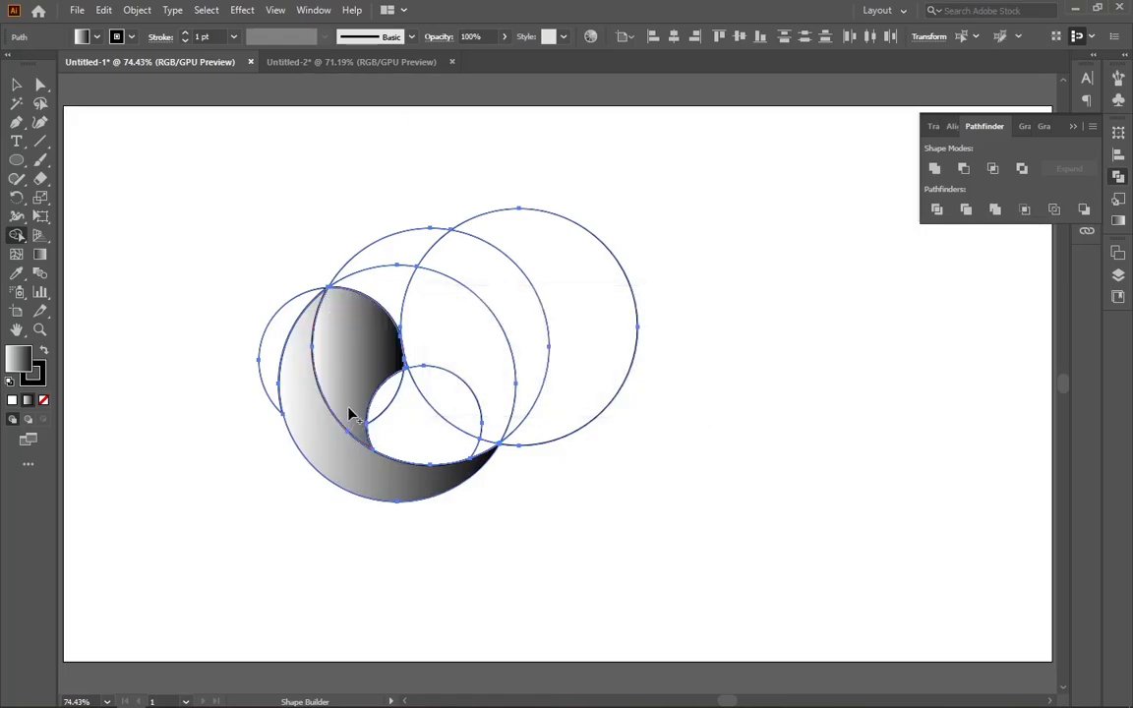
left_click(448, 405)
left_click(486, 450)
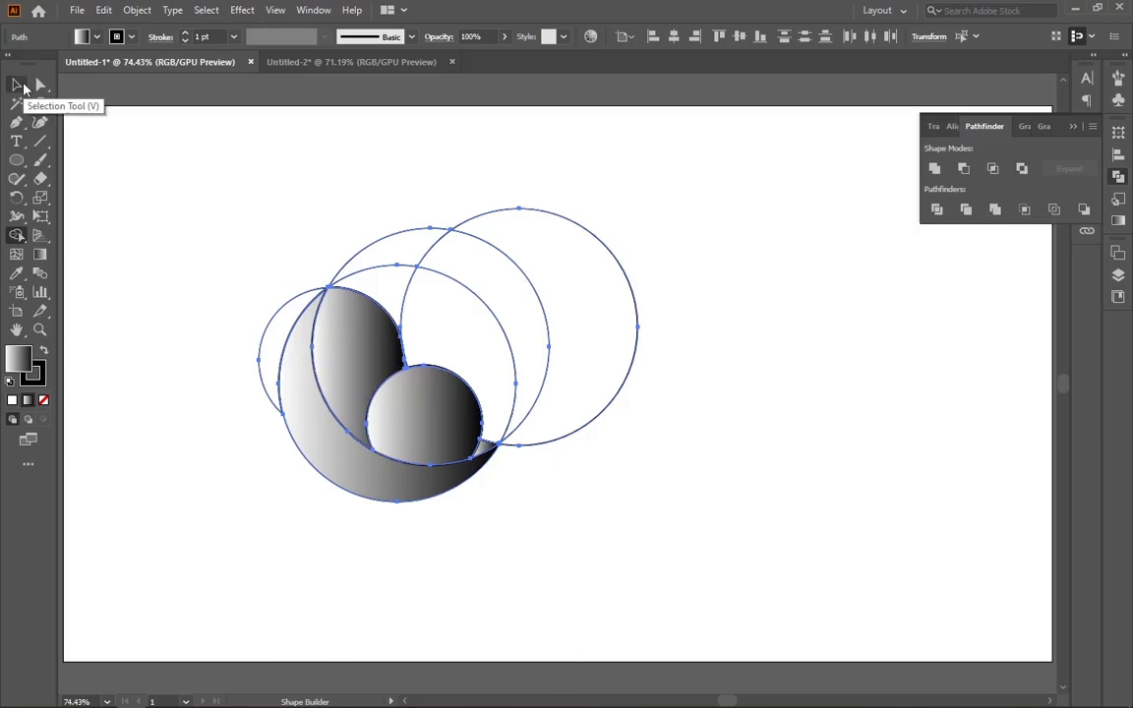
Delete the leftover unfilled circle outlines around the gradient shapes
left_click(24, 88)
left_click(138, 129)
left_click_drag(383, 183, 502, 298)
key("Delete")
left_click(289, 306)
key("Delete")
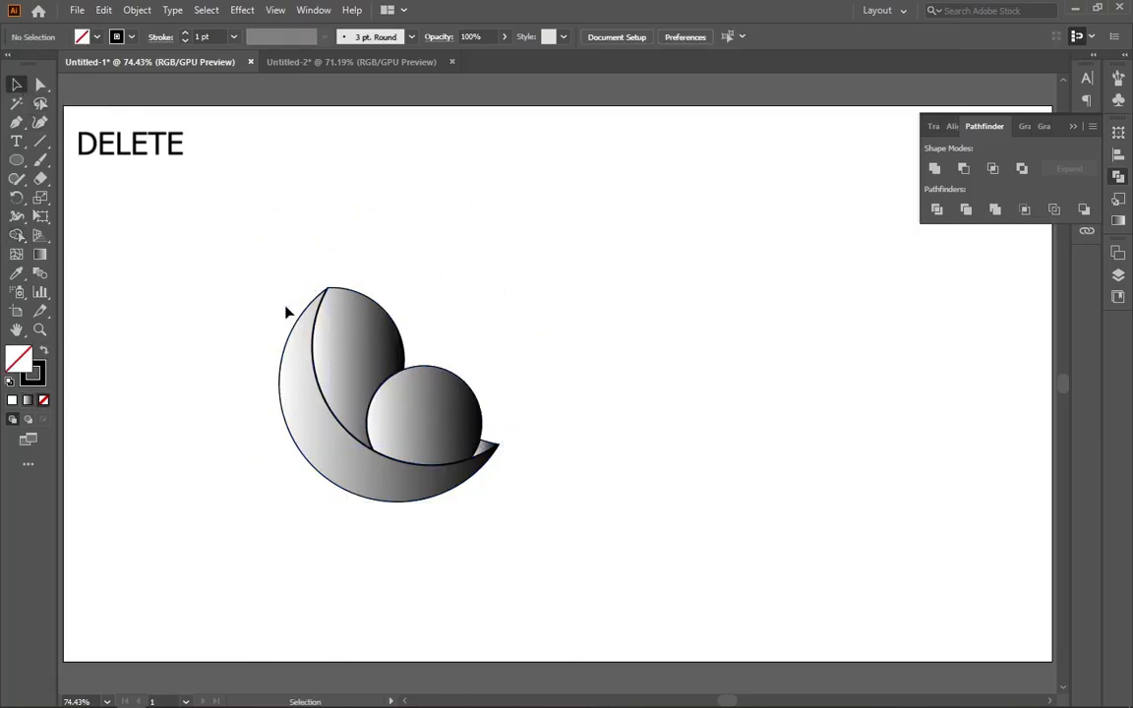
left_click(485, 448)
left_click(527, 386)
Remove the stroke from all the gradient shapes
mouse_move(235, 233)
left_mouse_down()
mouse_move(499, 514)
mouse_move(544, 526)
left_mouse_up()
left_click(132, 37)
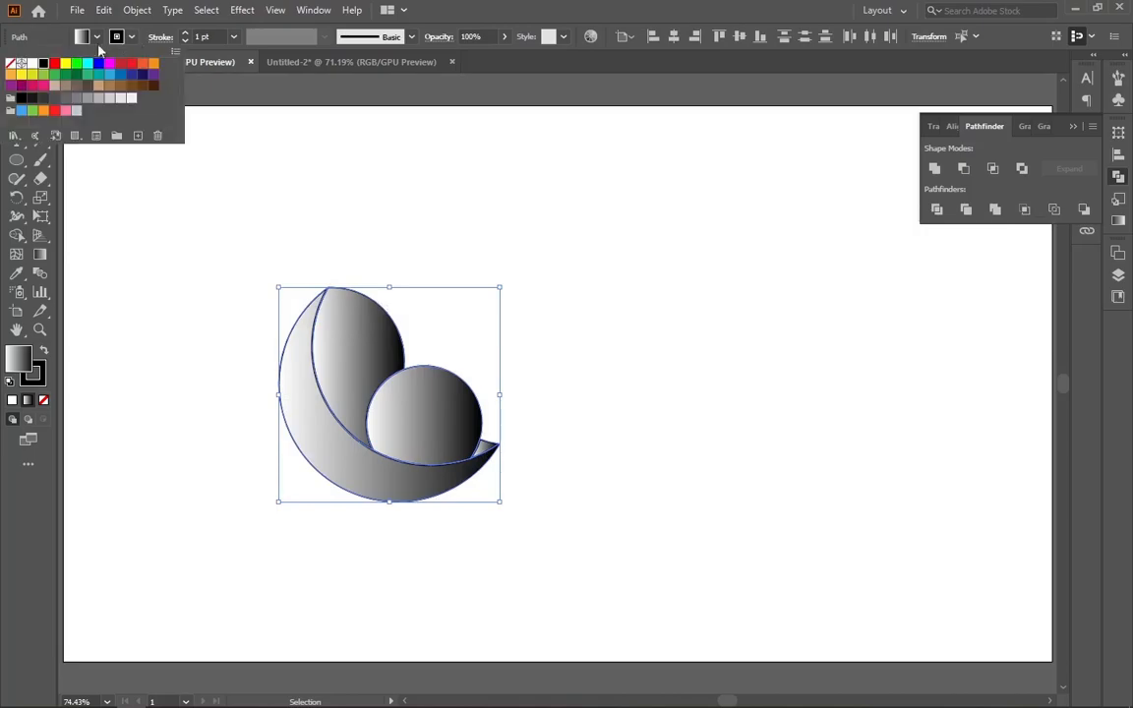
left_click(11, 61)
left_click(215, 196)
left_click(243, 205)
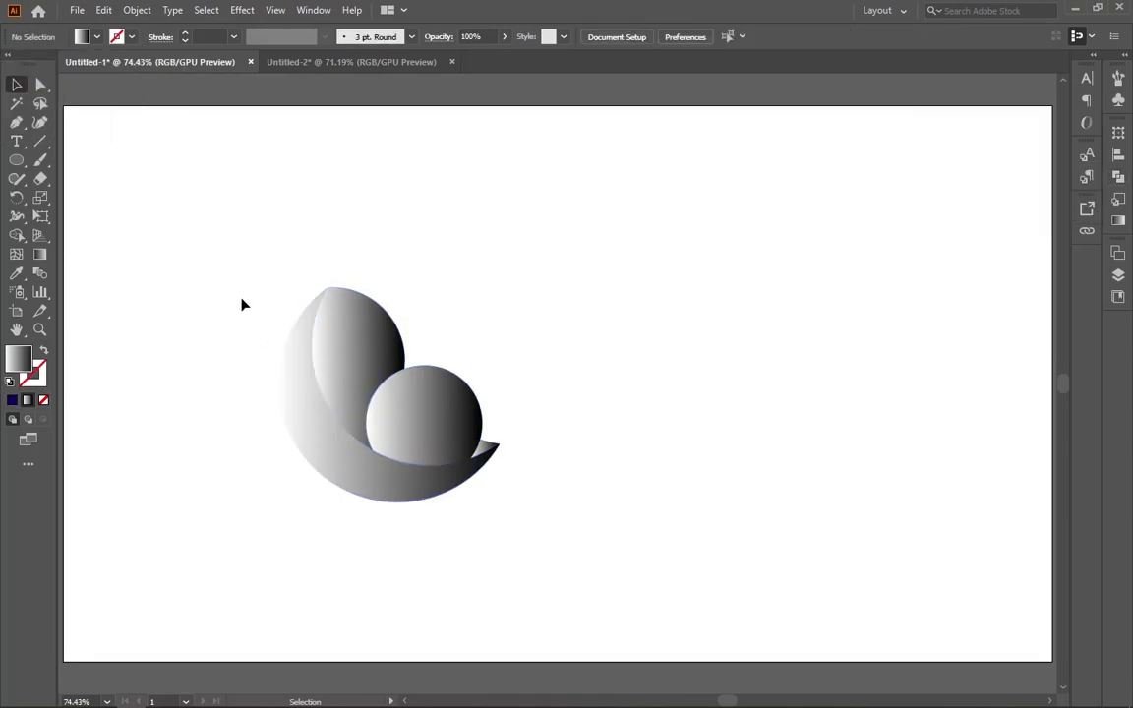
Offset the crescent's path by 4 px with bevel joins
left_click(337, 435)
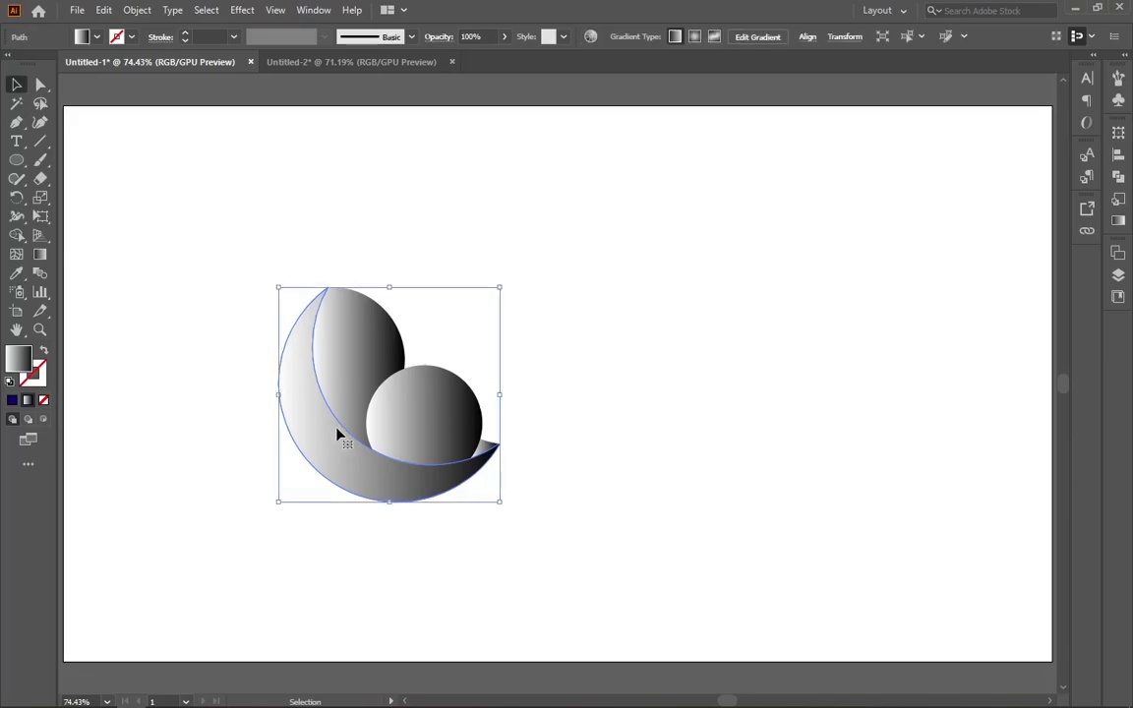
left_click(143, 8)
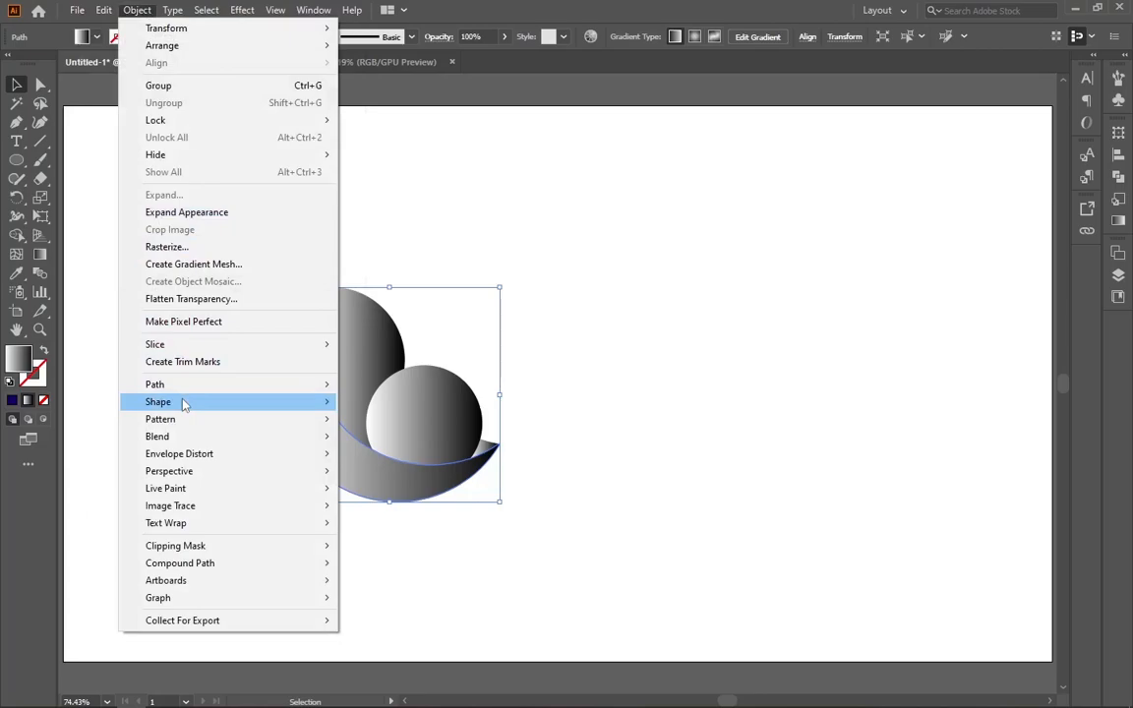
mouse_move(189, 387)
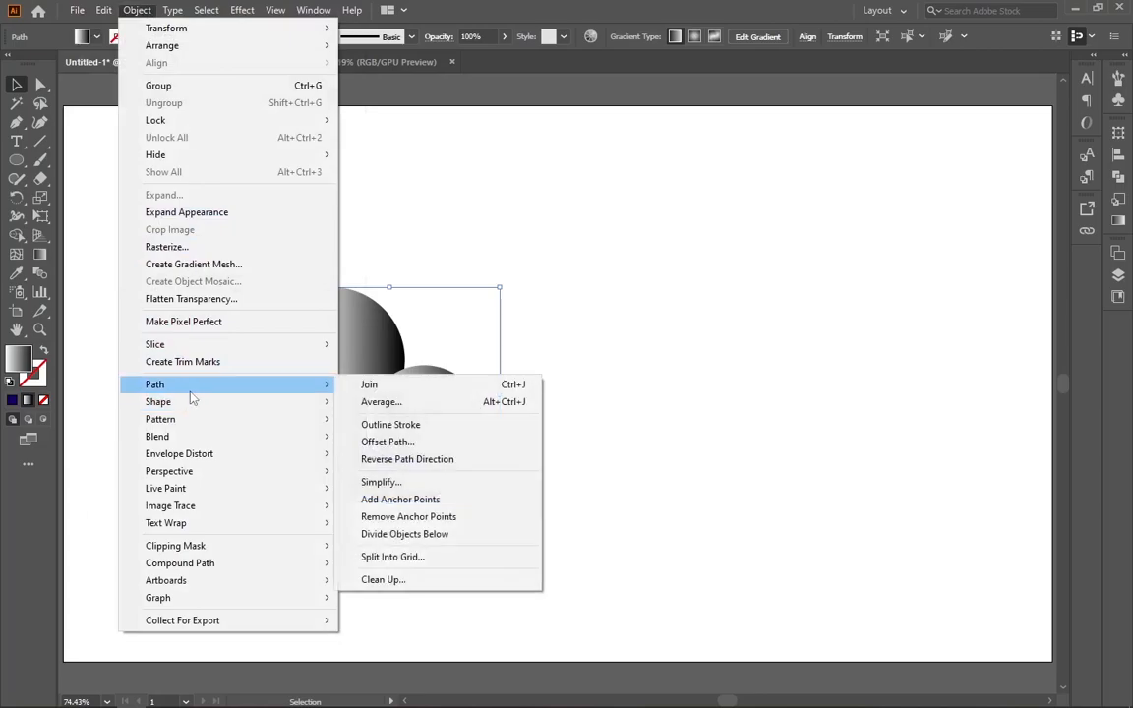
left_click(393, 442)
scroll(799, 388, "down", 14)
scroll(799, 387, "up", 4)
scroll(798, 387, "up", 2)
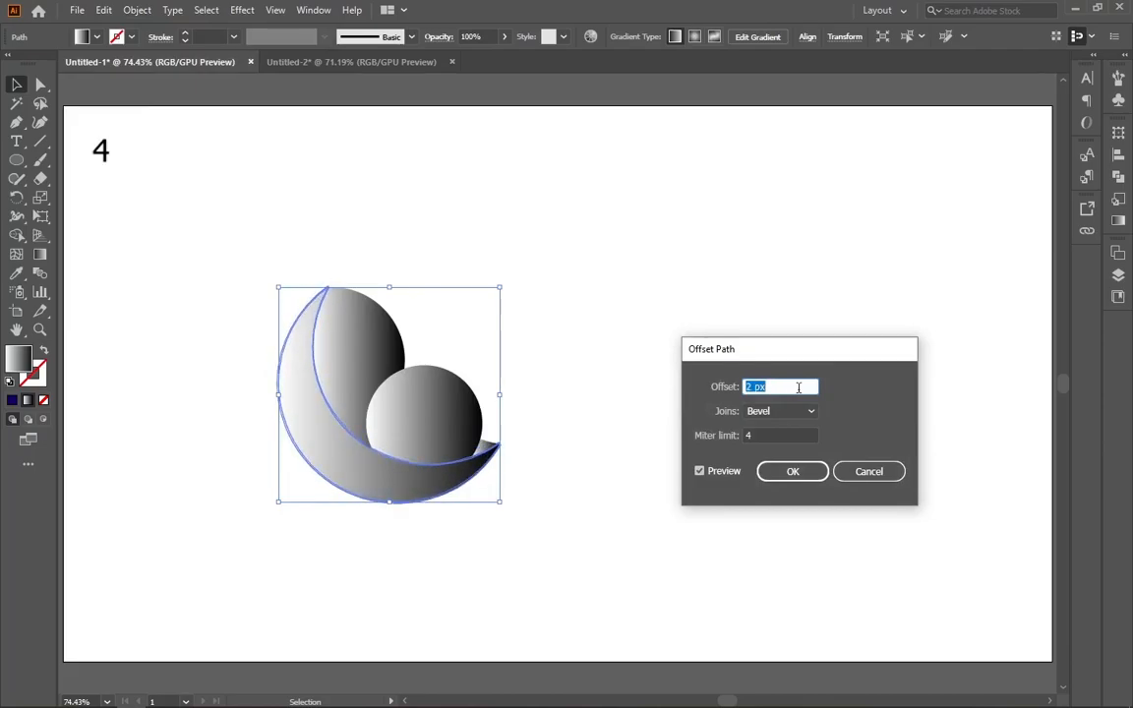
scroll(799, 387, "up", 2)
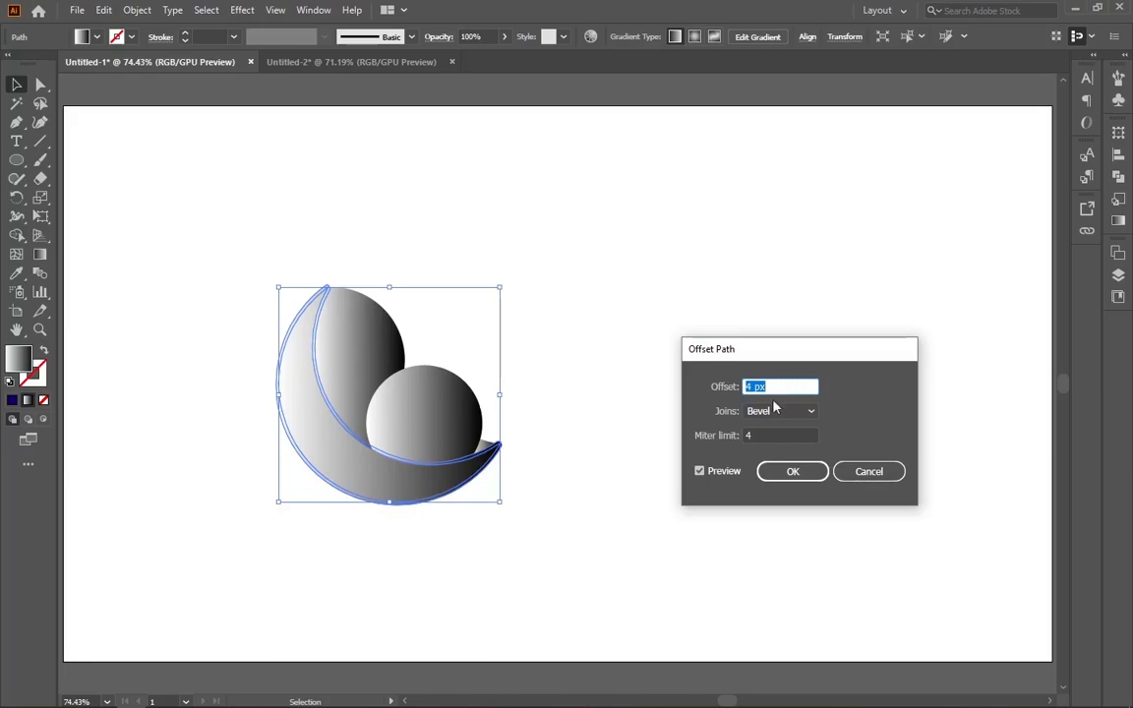
left_click(789, 476)
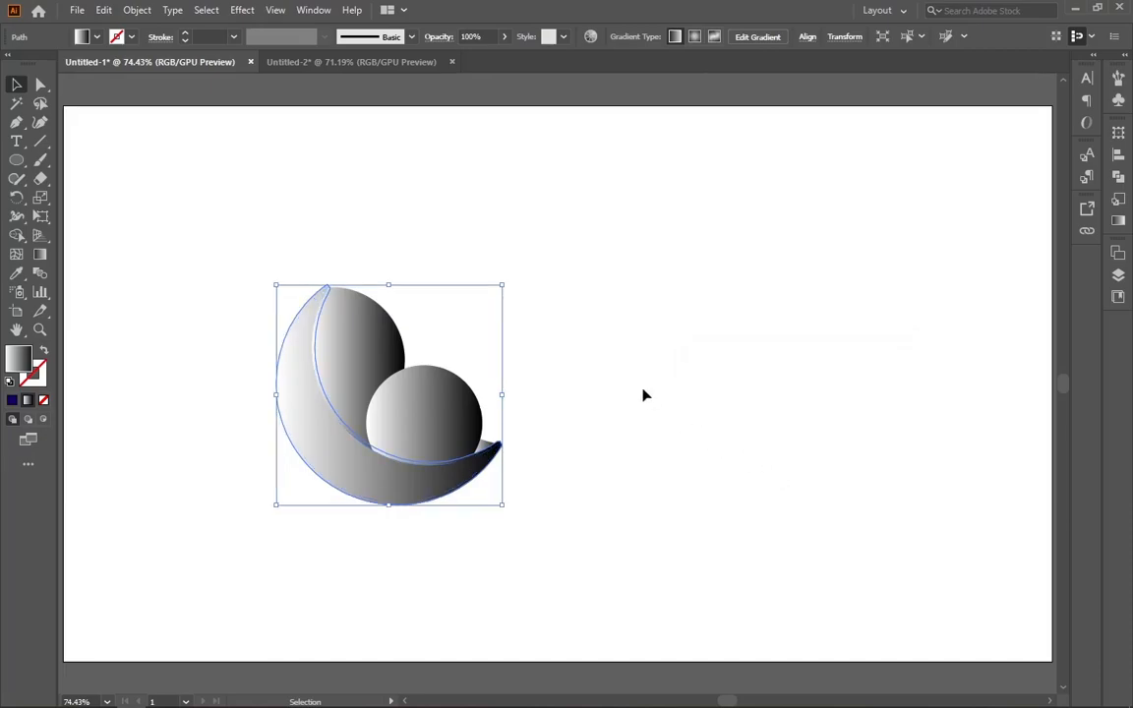
Merge the split pieces of the thin offset strip along the crescent's inner edge with Shape Builder on all shapes
left_click(556, 261)
left_click_drag(225, 231, 534, 544)
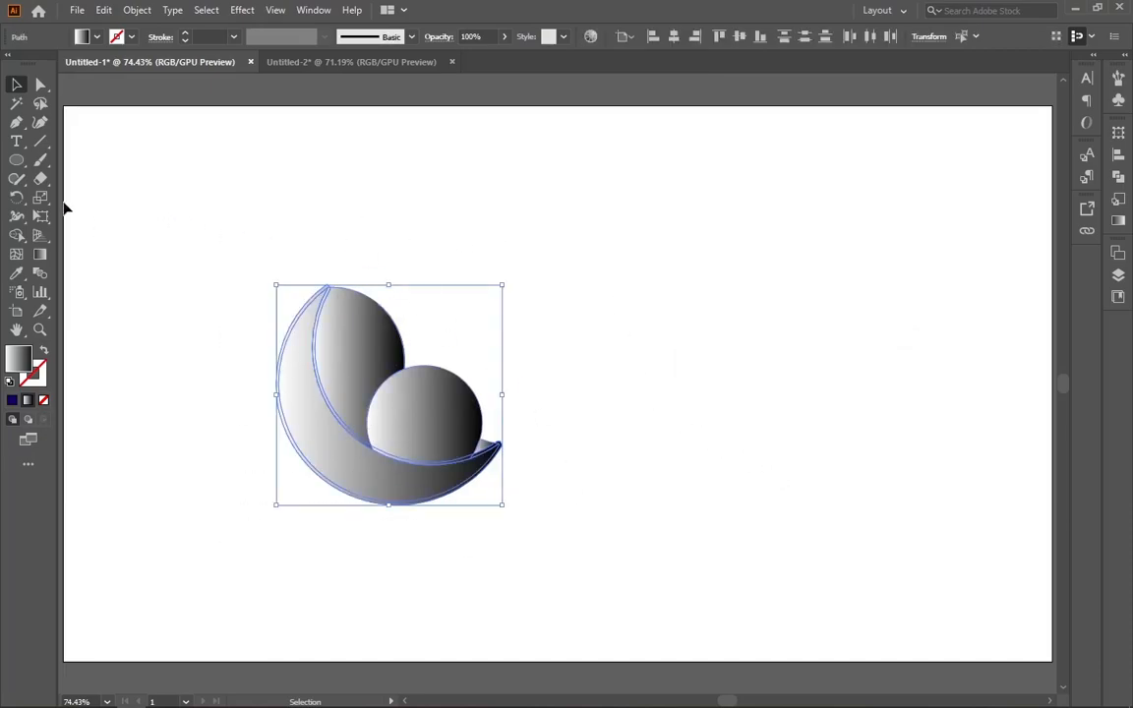
left_click(15, 235)
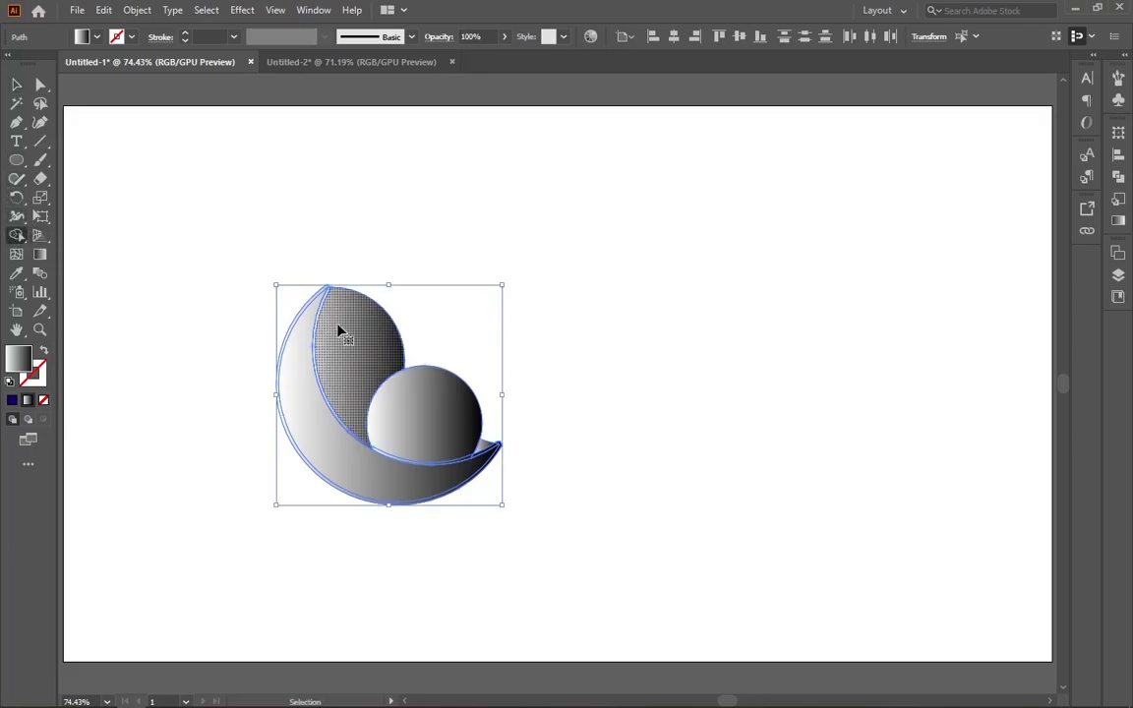
key("ctrl+plus")
key("ctrl+plus")
key("ctrl+plus")
key("ctrl+plus")
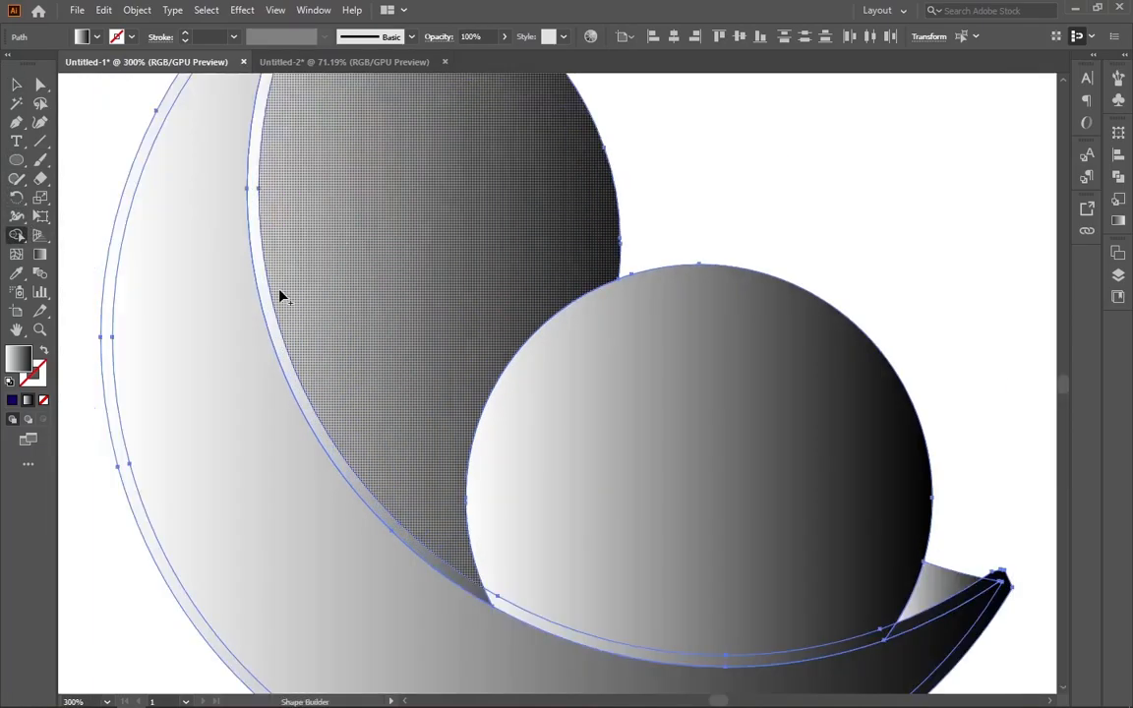
scroll(276, 298, "up", 1)
scroll(275, 298, "down", 5)
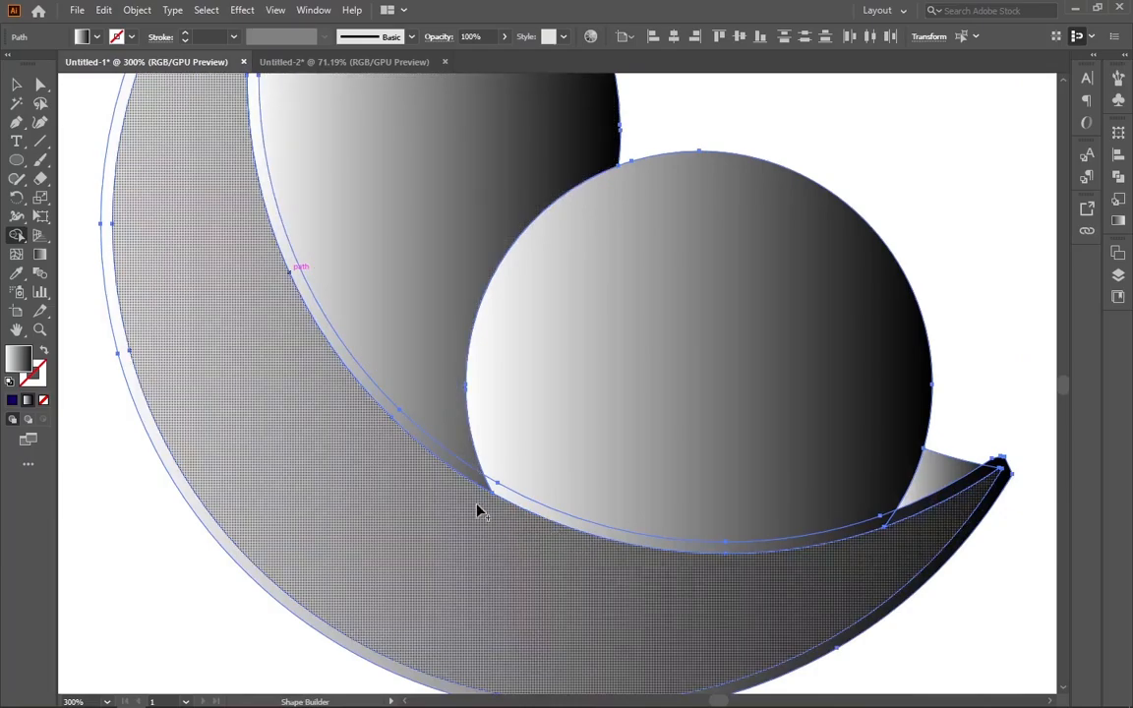
left_click_drag(484, 481, 501, 491)
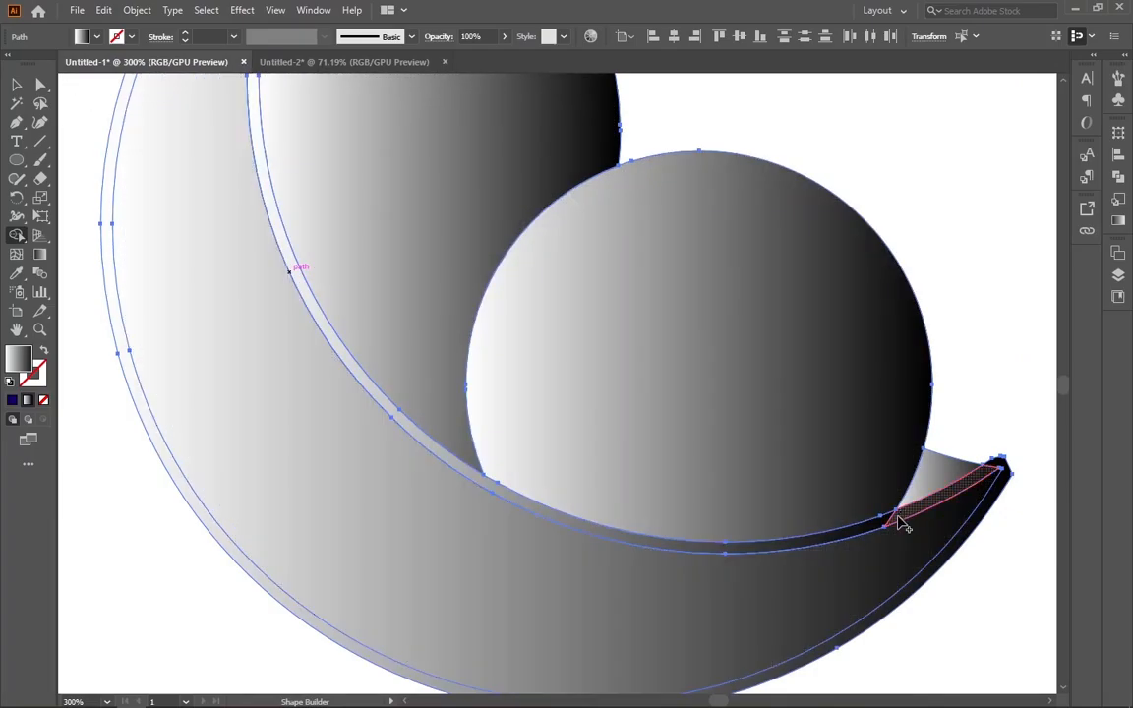
scroll(603, 307, "up", 5)
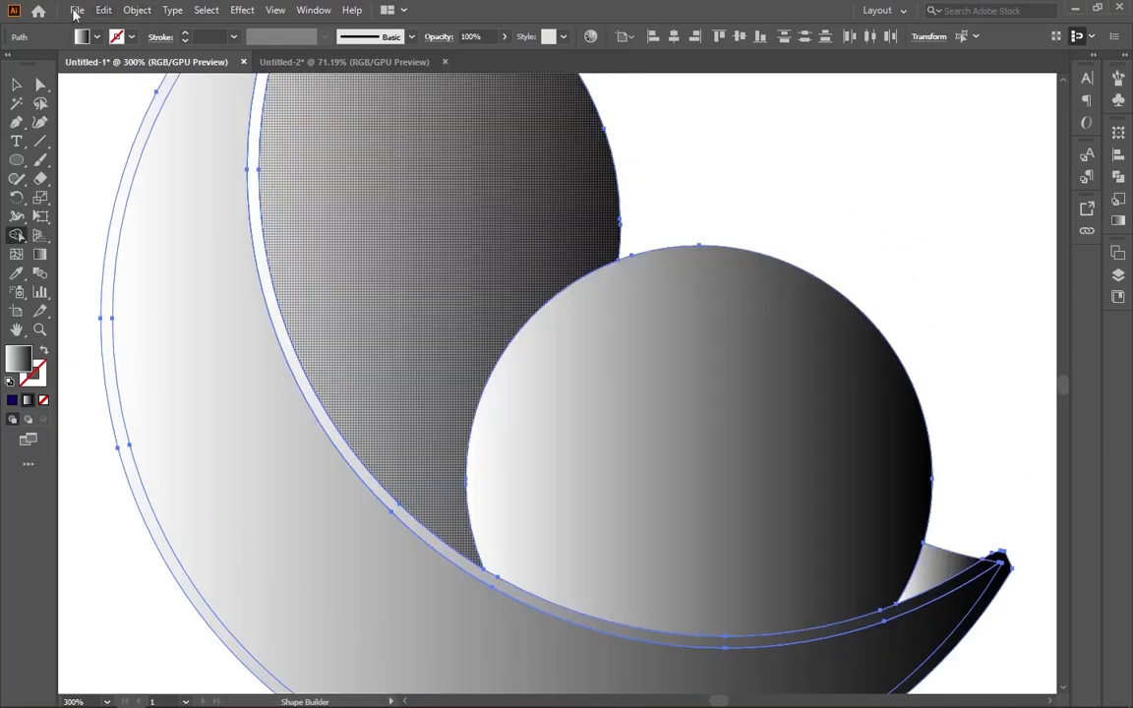
Delete the leftover larger offset shape extending past the crescent's outer edge
key("v")
scroll(301, 239, "up", 1)
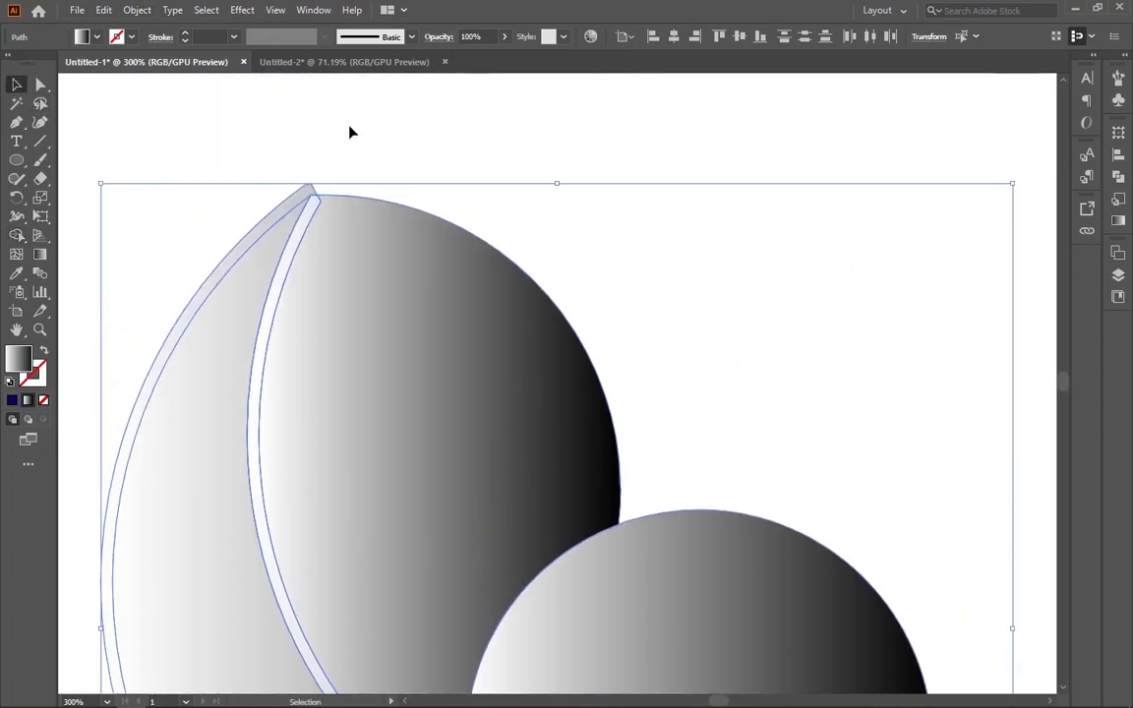
left_click(351, 127)
left_click(305, 187)
key("Delete")
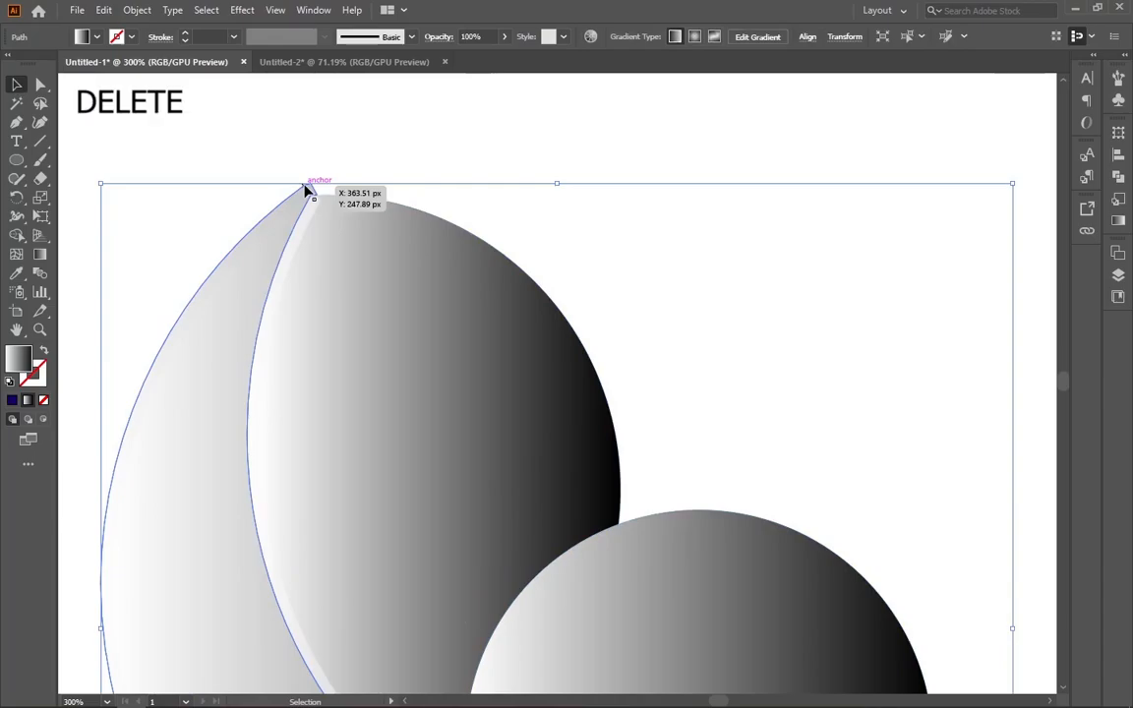
scroll(648, 433, "down", 3)
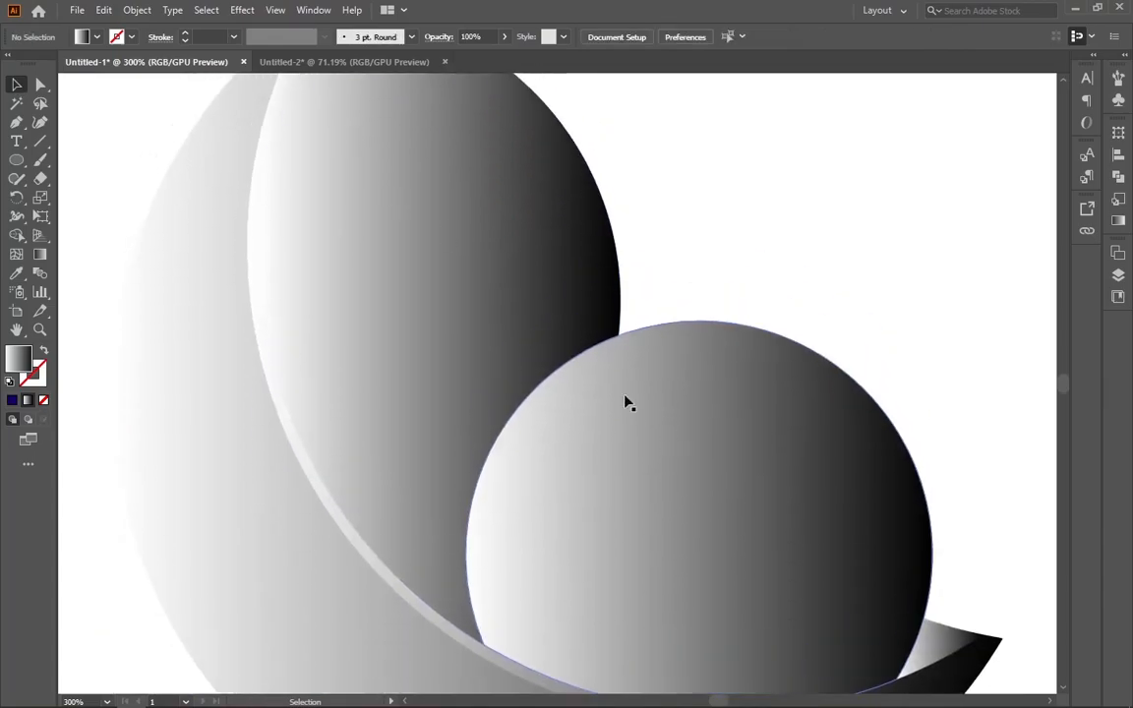
scroll(456, 328, "up", 4)
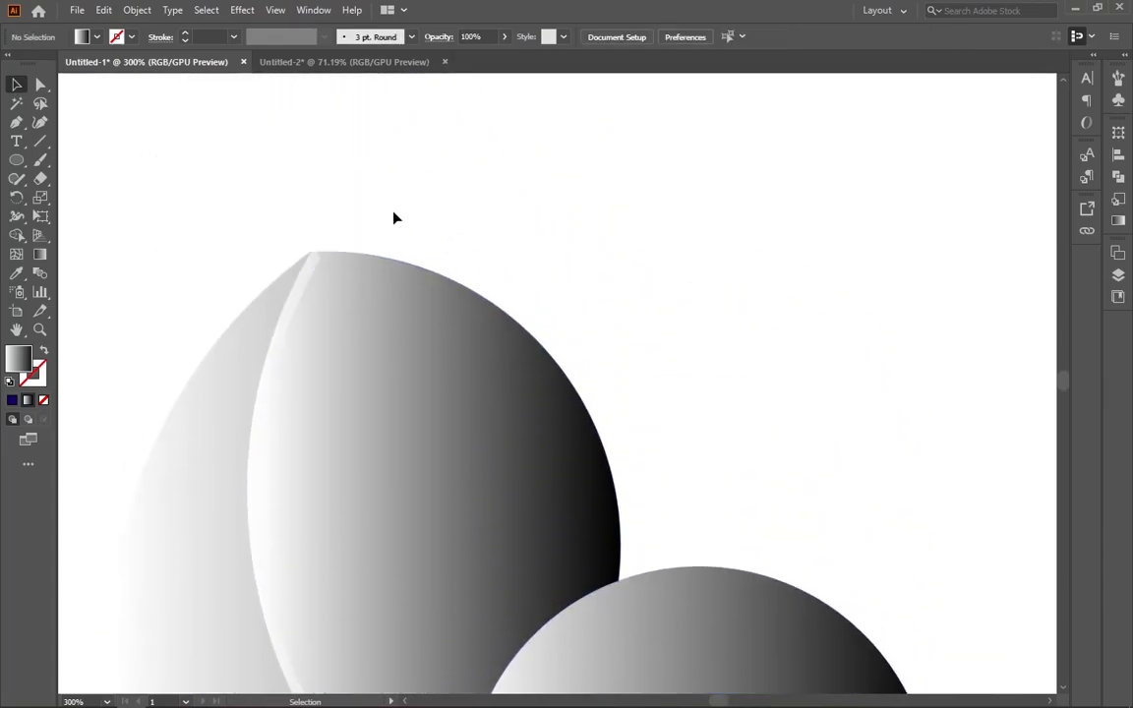
scroll(546, 248, "down", 6)
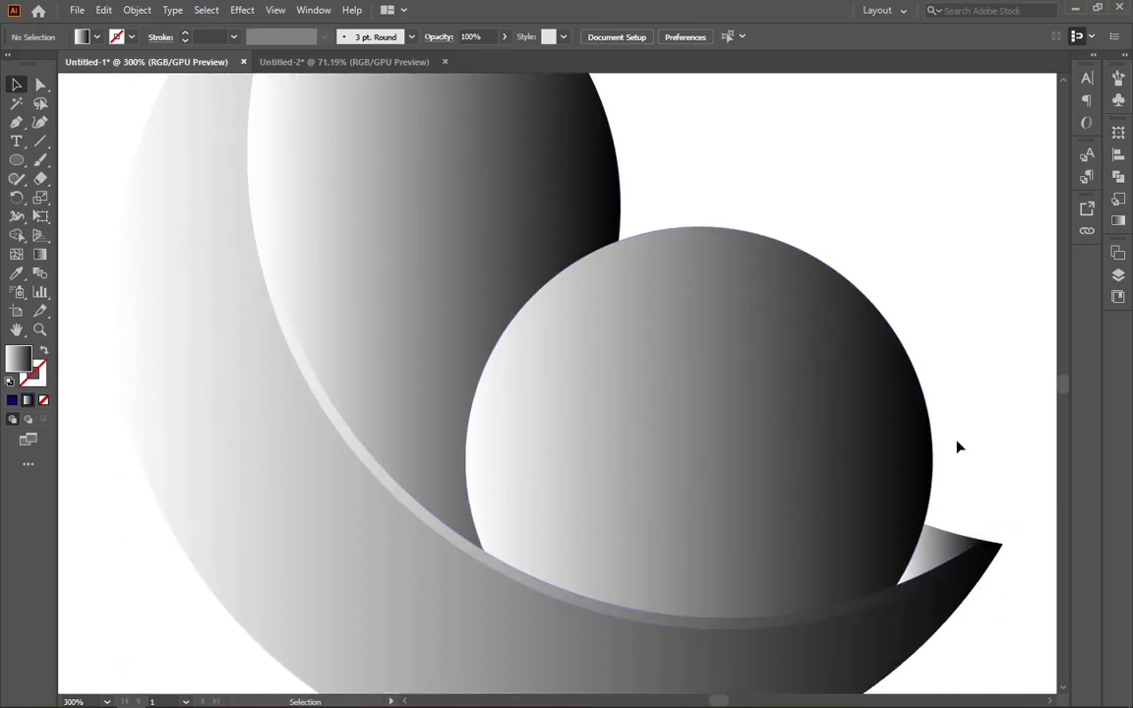
scroll(655, 296, "up", 4)
scroll(664, 286, "up", 1)
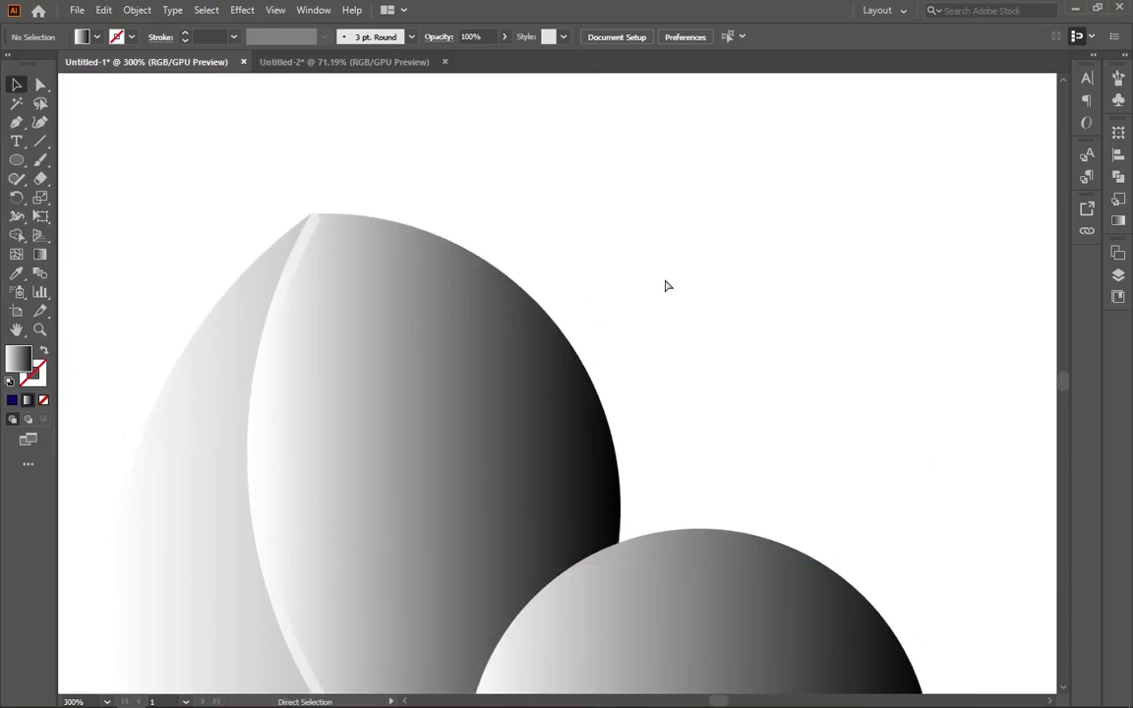
Set the starting color stop of the large crescent's gradient to the bright blue swatch
key("ctrl+0")
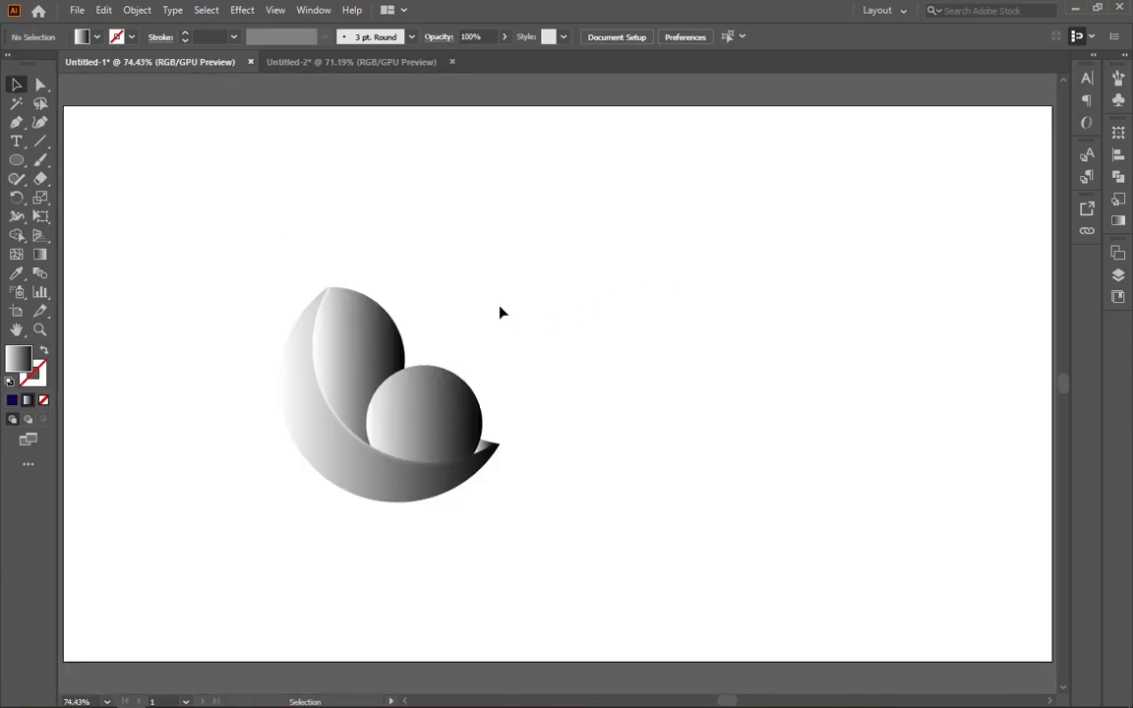
left_click(300, 344)
left_click(313, 10)
left_click(418, 406)
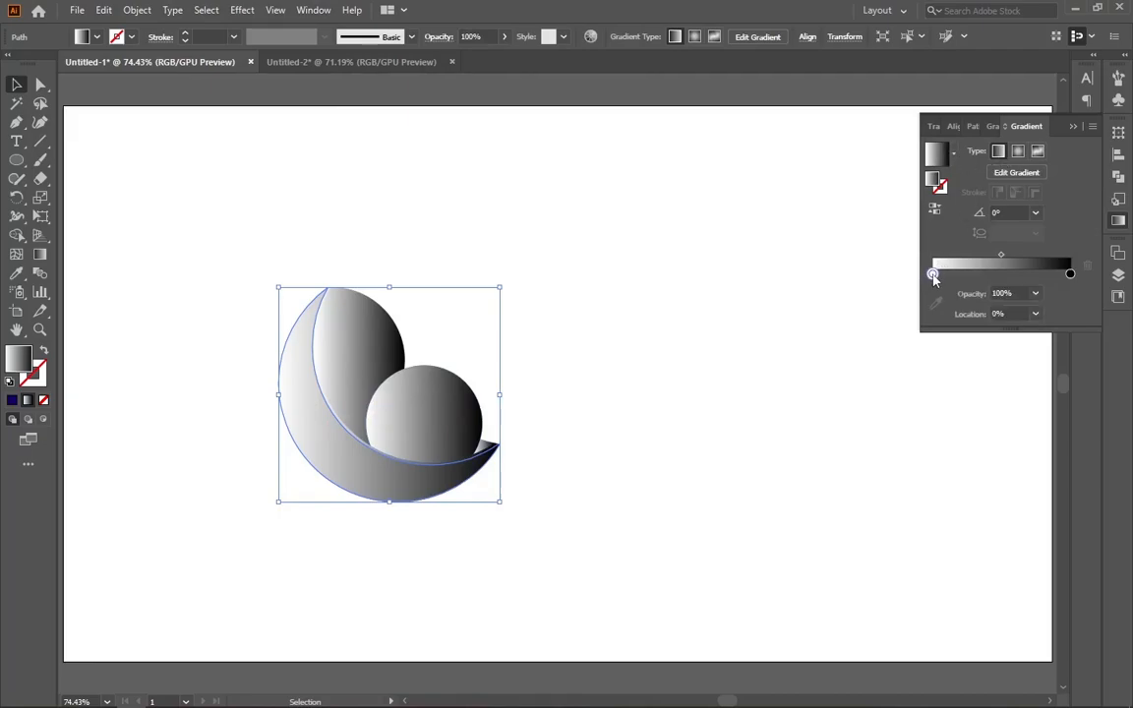
double_click(933, 274)
left_click(869, 358)
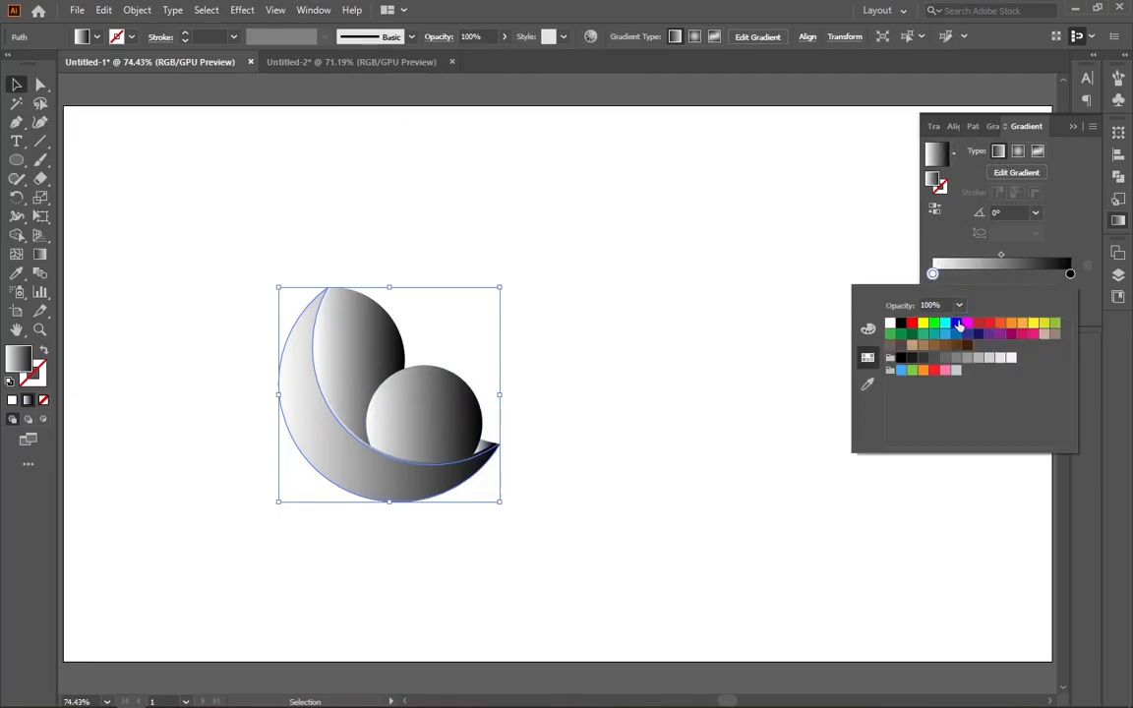
left_click(957, 324)
Set the ending color stop of the crescent's gradient to dark navy with R 0, G 0 and B about 49
double_click(1071, 275)
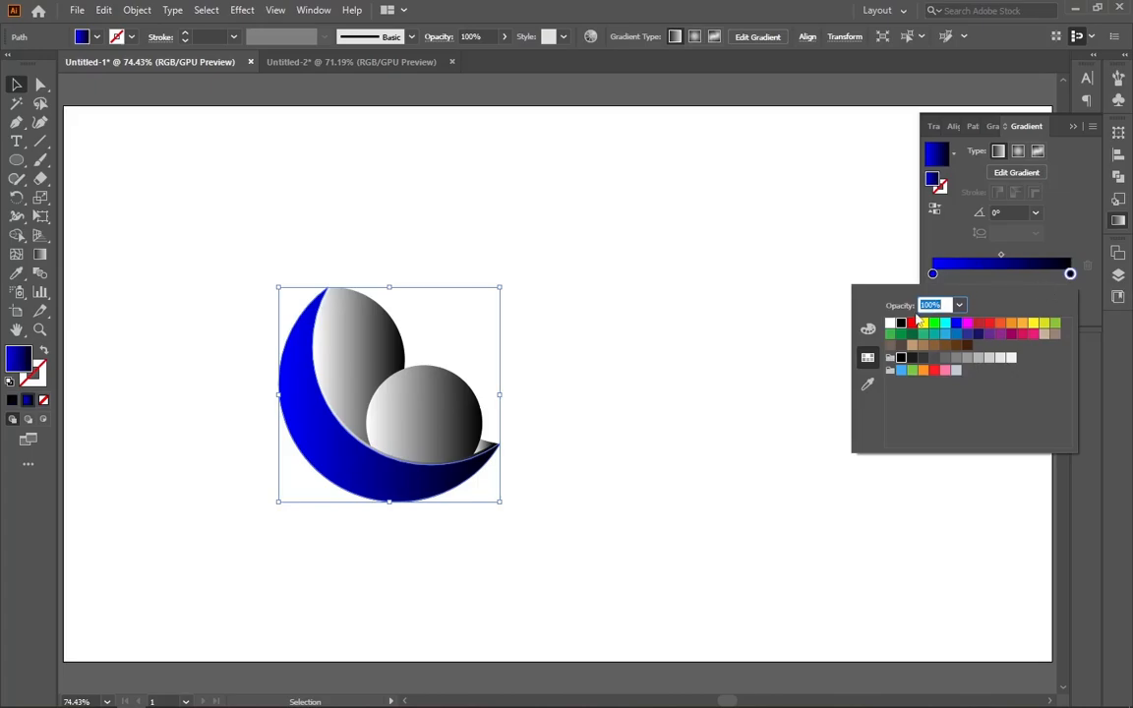
left_click(976, 336)
left_click(869, 332)
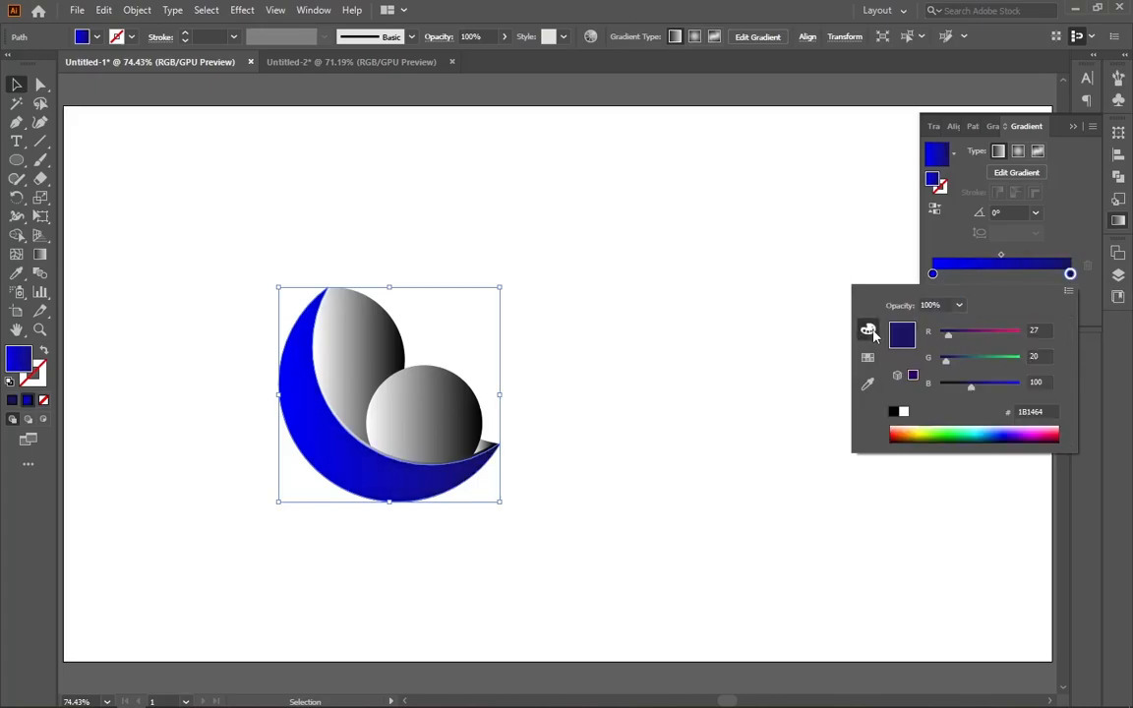
left_click_drag(946, 363, 935, 338)
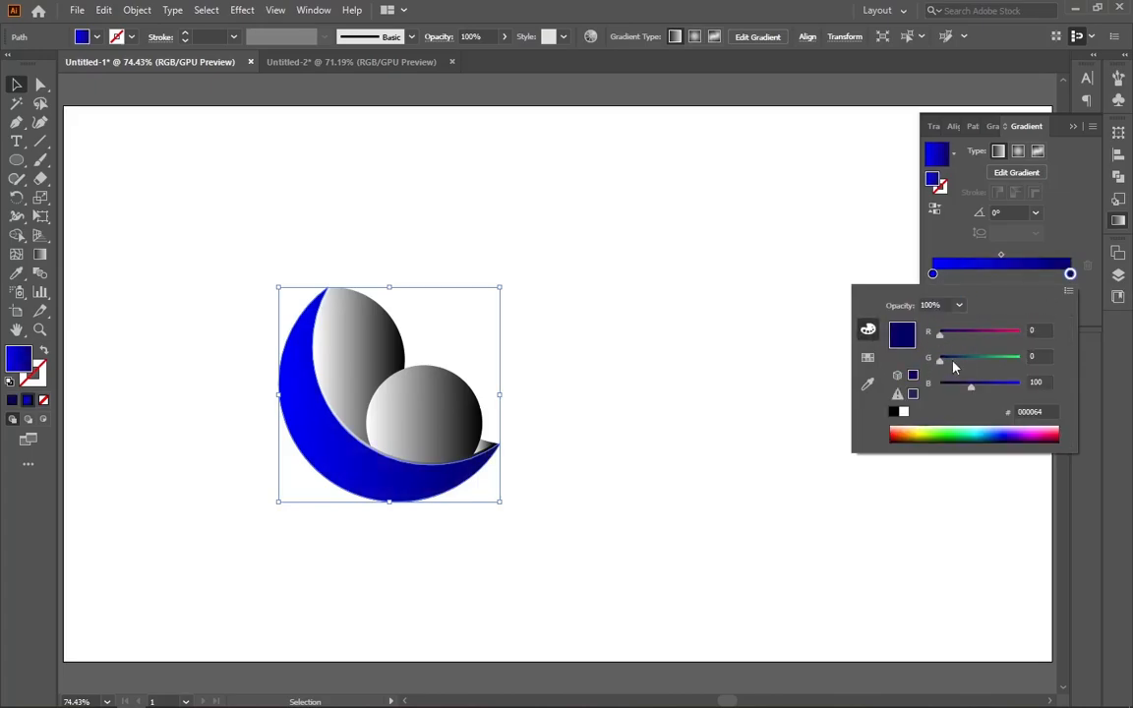
left_click_drag(969, 384, 954, 387)
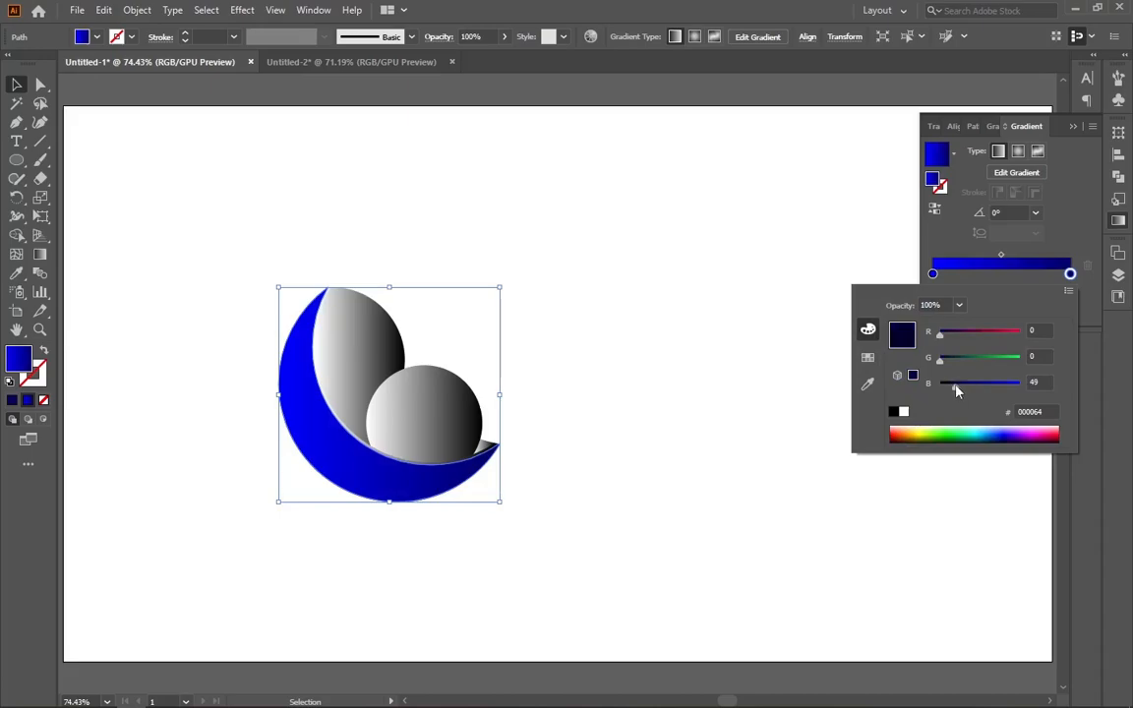
Make the crescent's gradient radial and spread it from the lower-left part of its body toward its right end, angled about -25.5°
left_click(1020, 151)
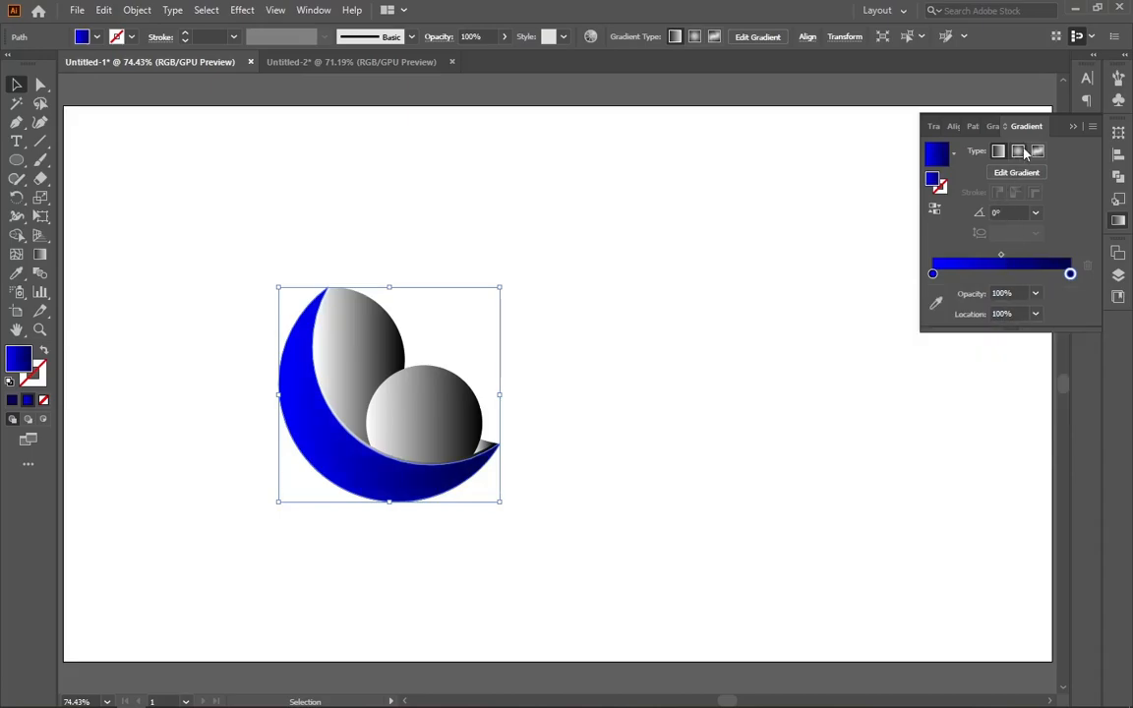
left_click(1020, 151)
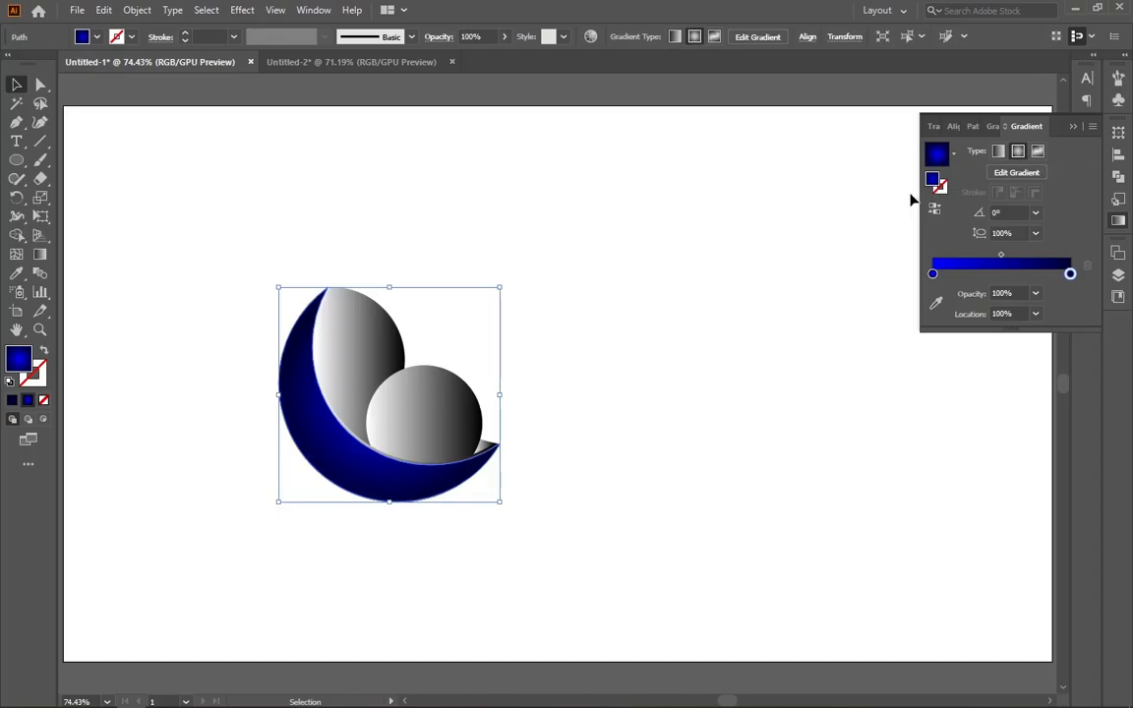
left_click(39, 254)
left_click_drag(327, 436, 454, 496)
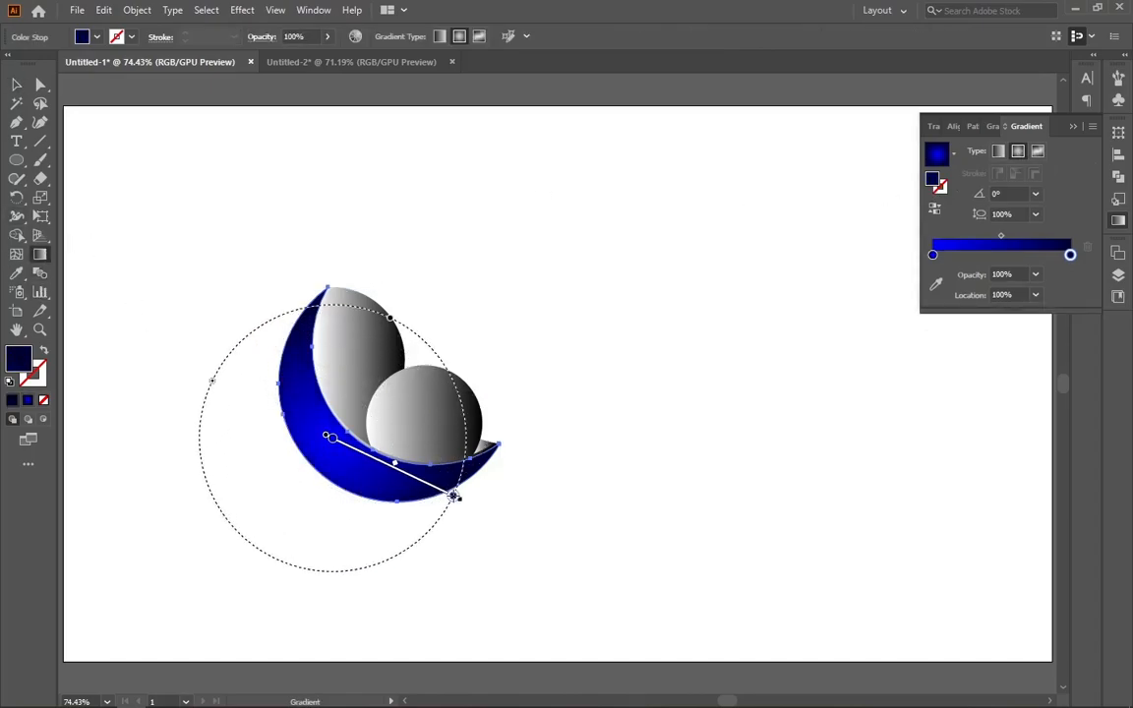
left_click(17, 84)
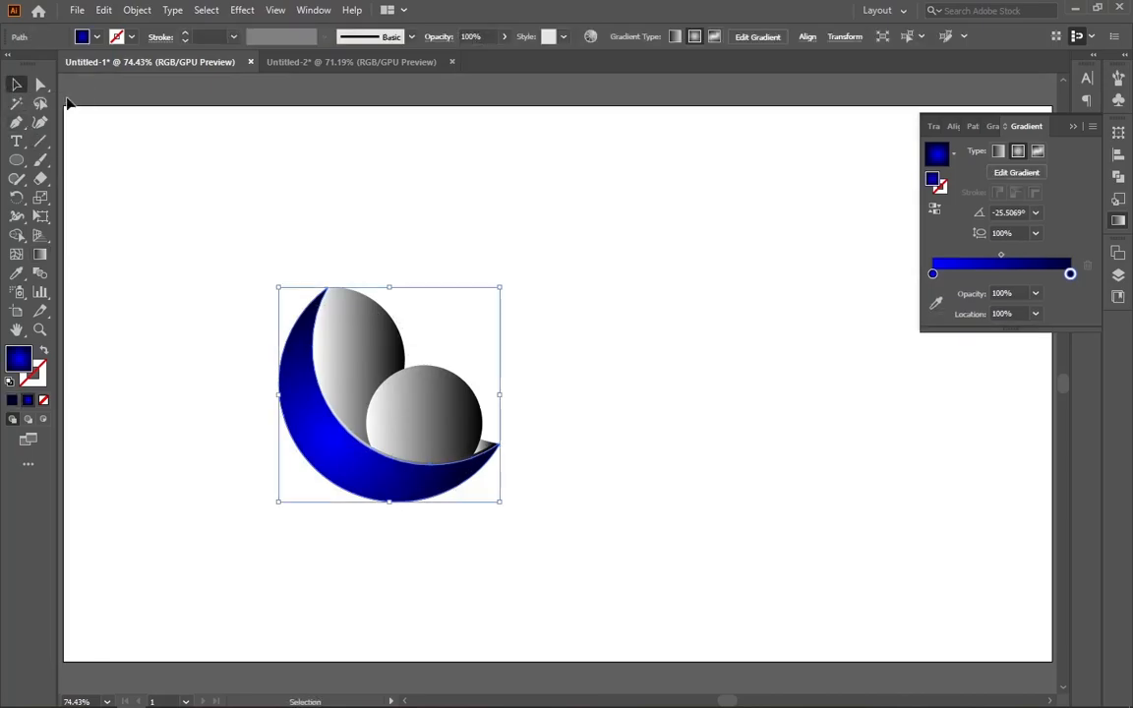
left_click(132, 151)
Copy the crescent's blue radial gradient onto the upper oval shape with the Eyedropper
left_click(346, 339)
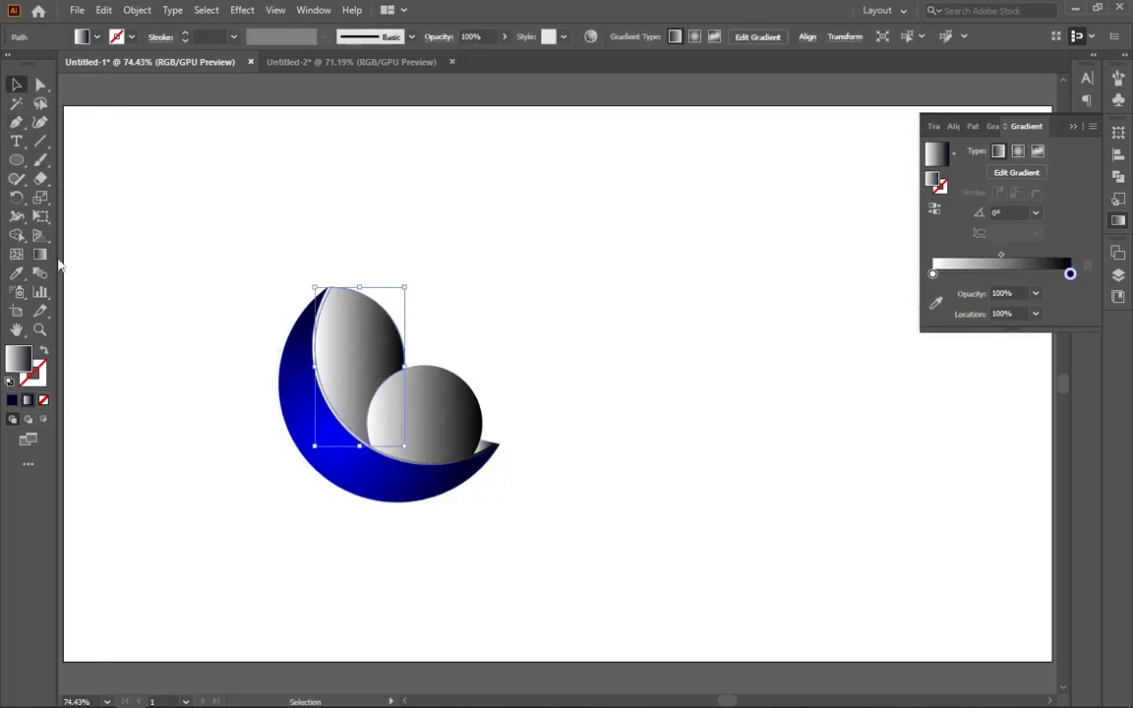
left_click(17, 272)
left_click(291, 366)
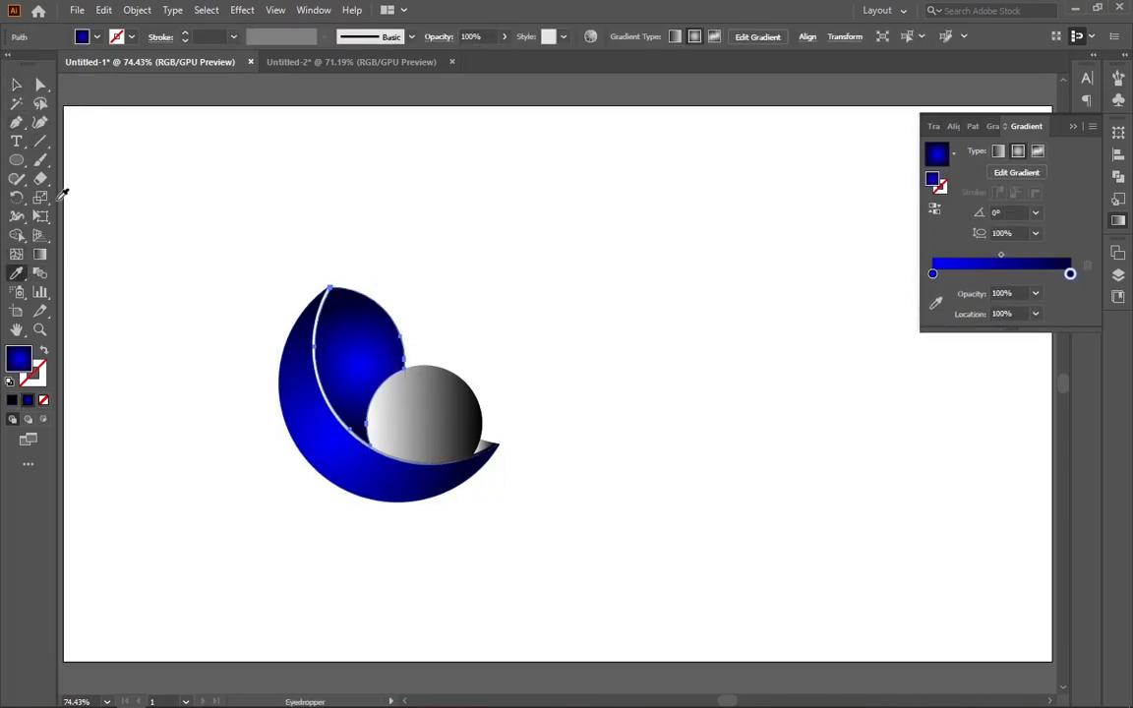
Angle the oval's radial gradient about -57.9° and move its bright center close to the oval's inner left edge
left_click(40, 253)
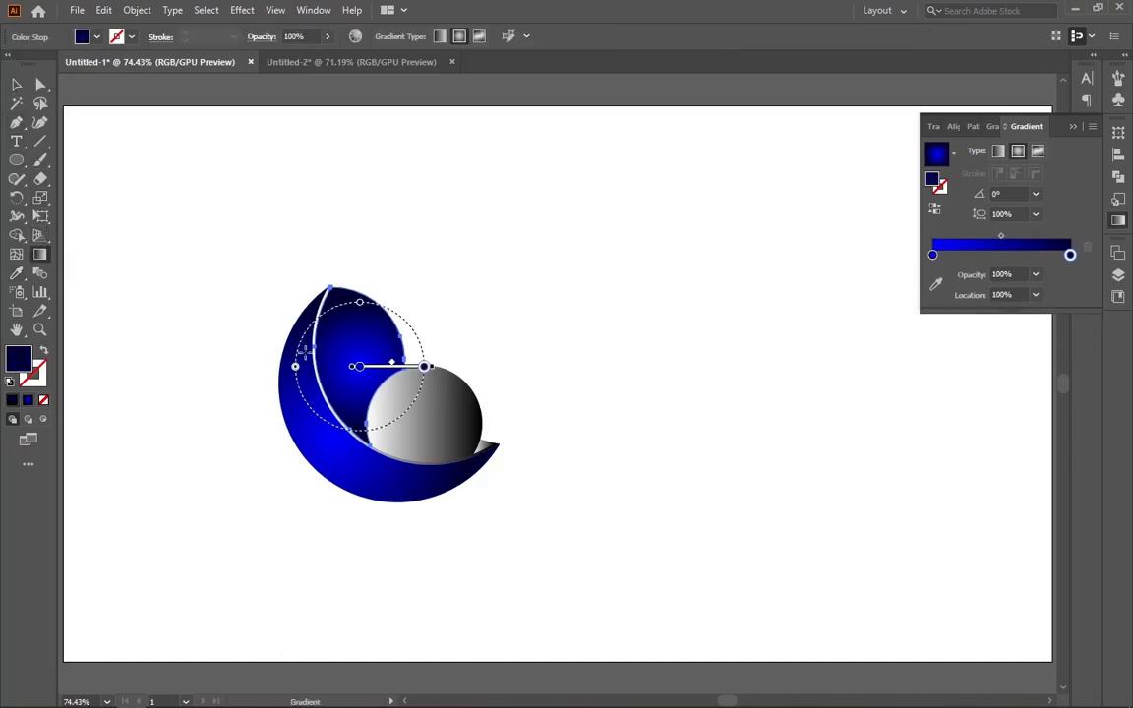
left_click_drag(344, 379, 384, 443)
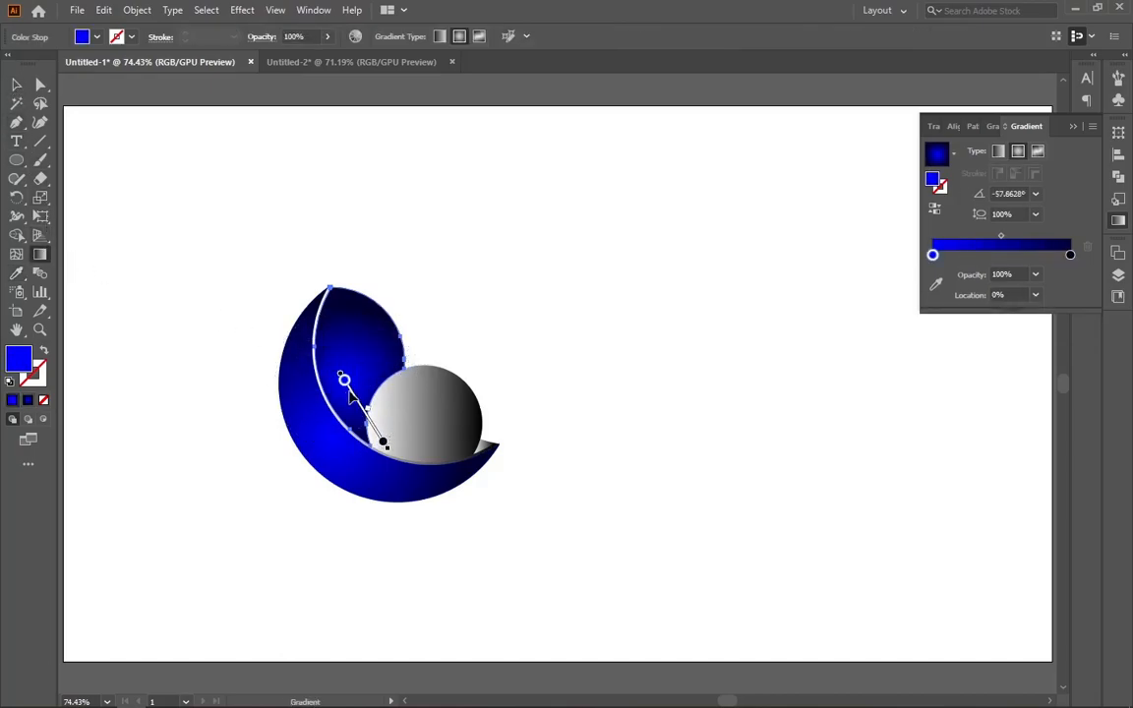
mouse_move(344, 382)
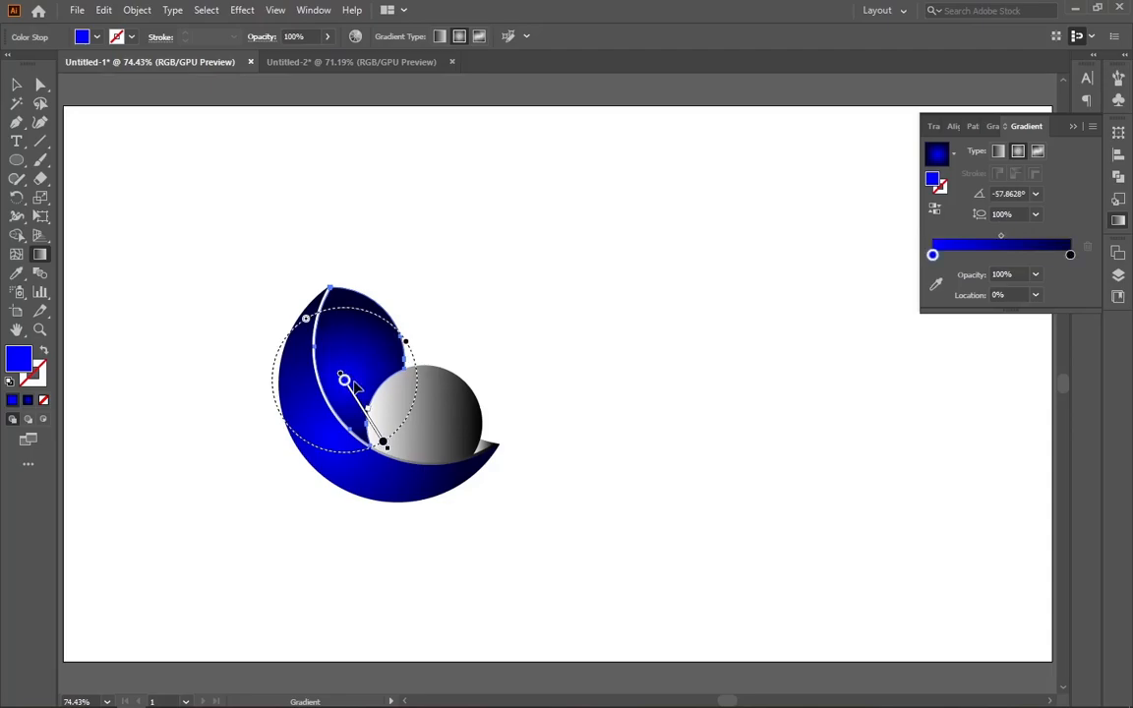
left_click_drag(356, 389, 351, 371)
left_click_drag(337, 375, 335, 378)
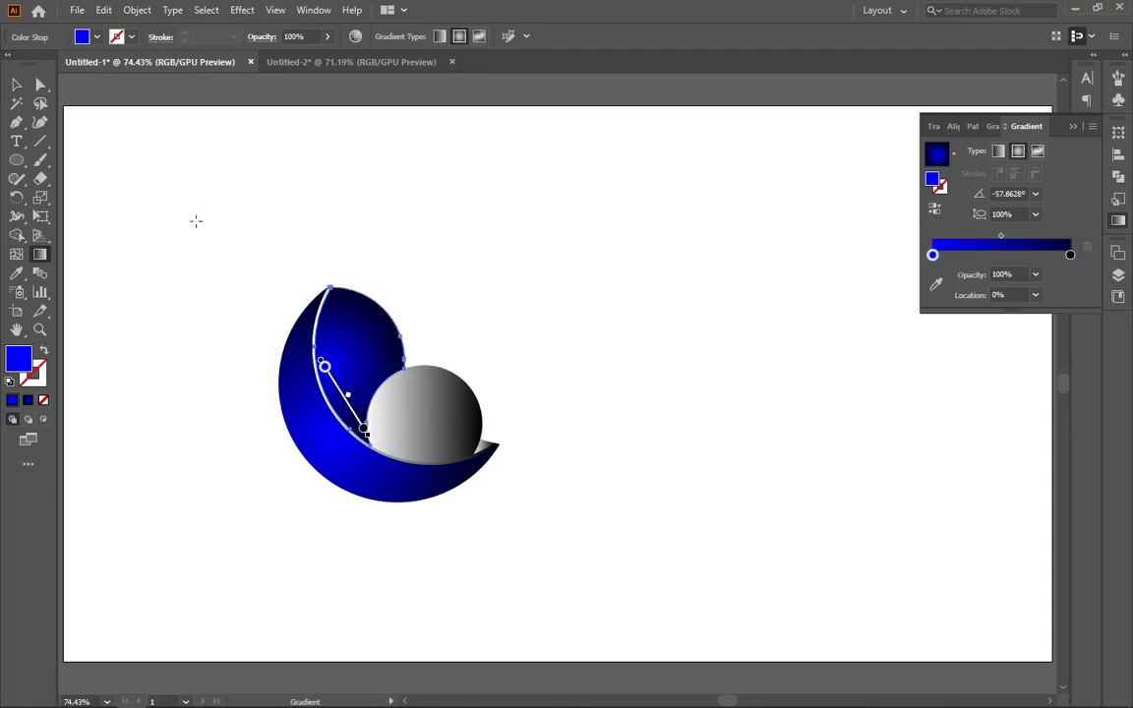
left_click(16, 84)
left_click(102, 139)
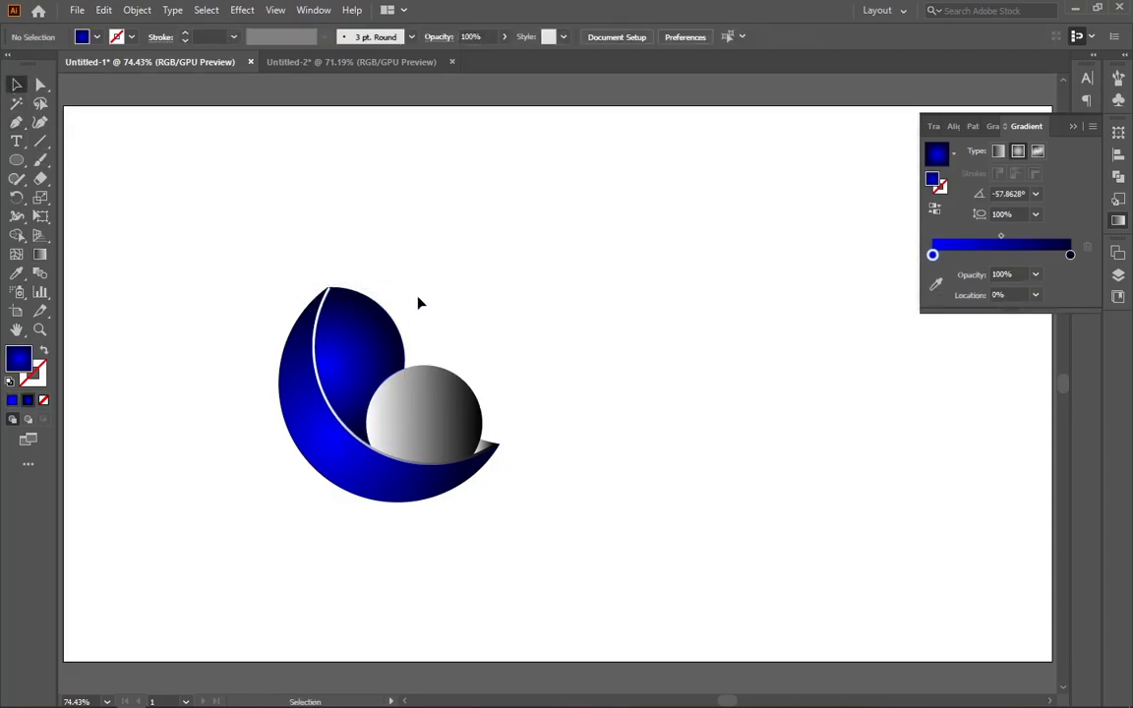
Copy the oval's blue gradient onto the small wedge by the crescent's right tip, then make it linear and reverse it
left_click(487, 445)
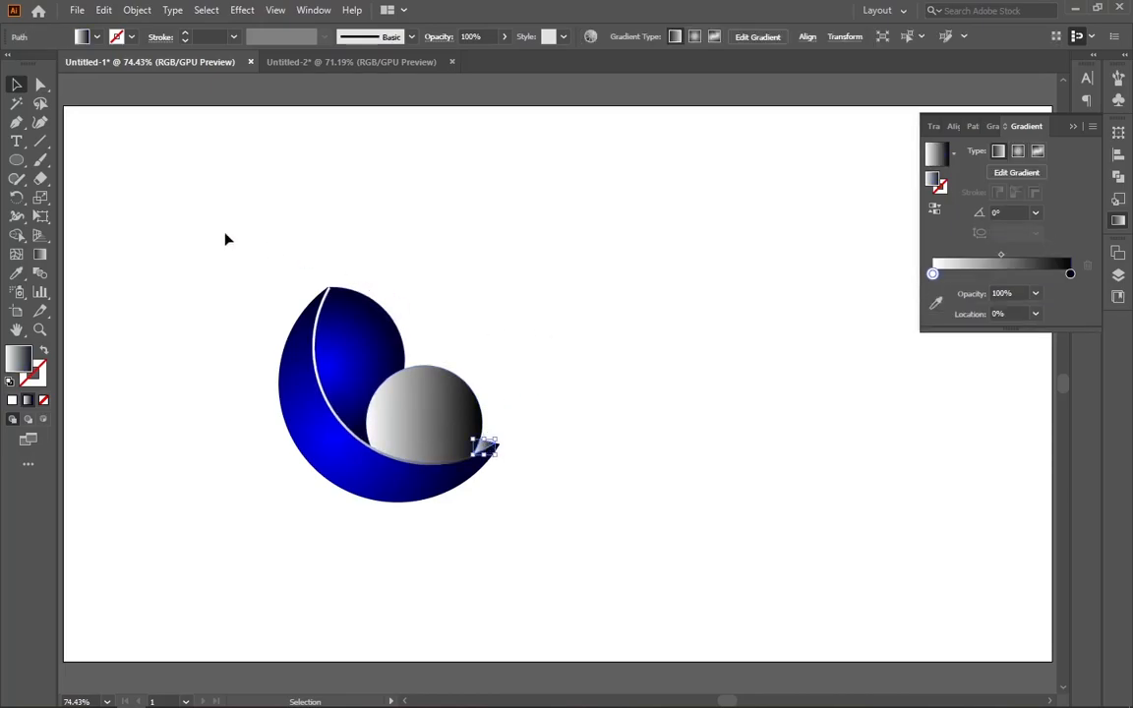
left_click(16, 272)
left_click(349, 331)
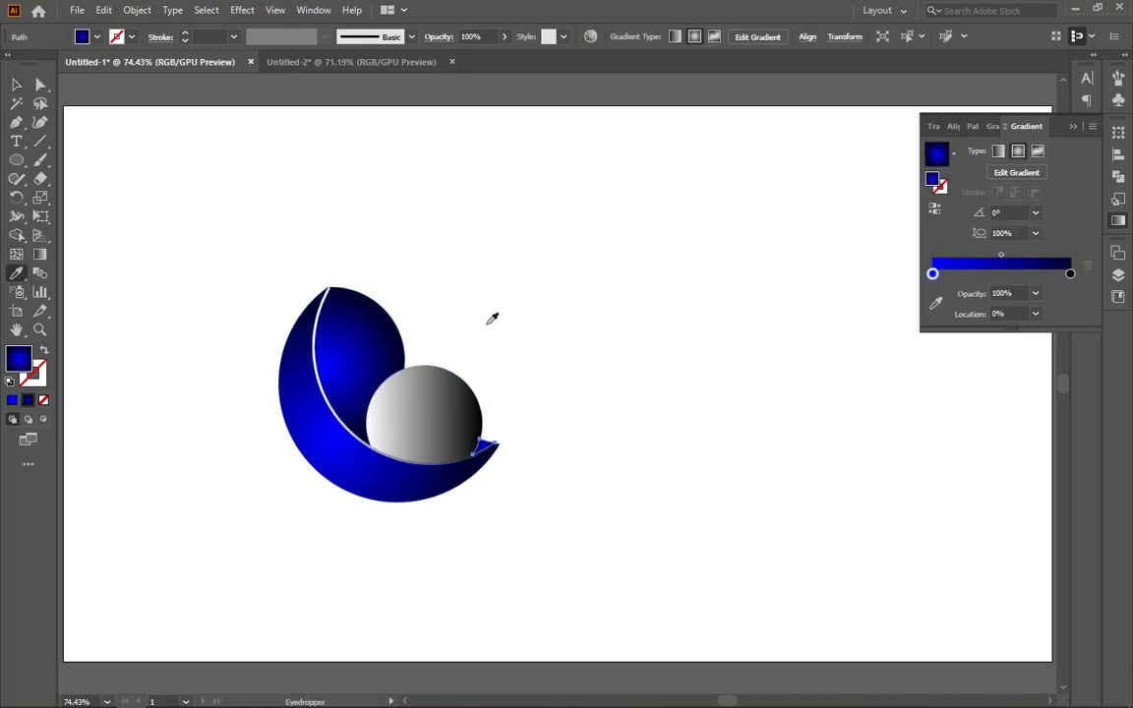
left_click(1000, 151)
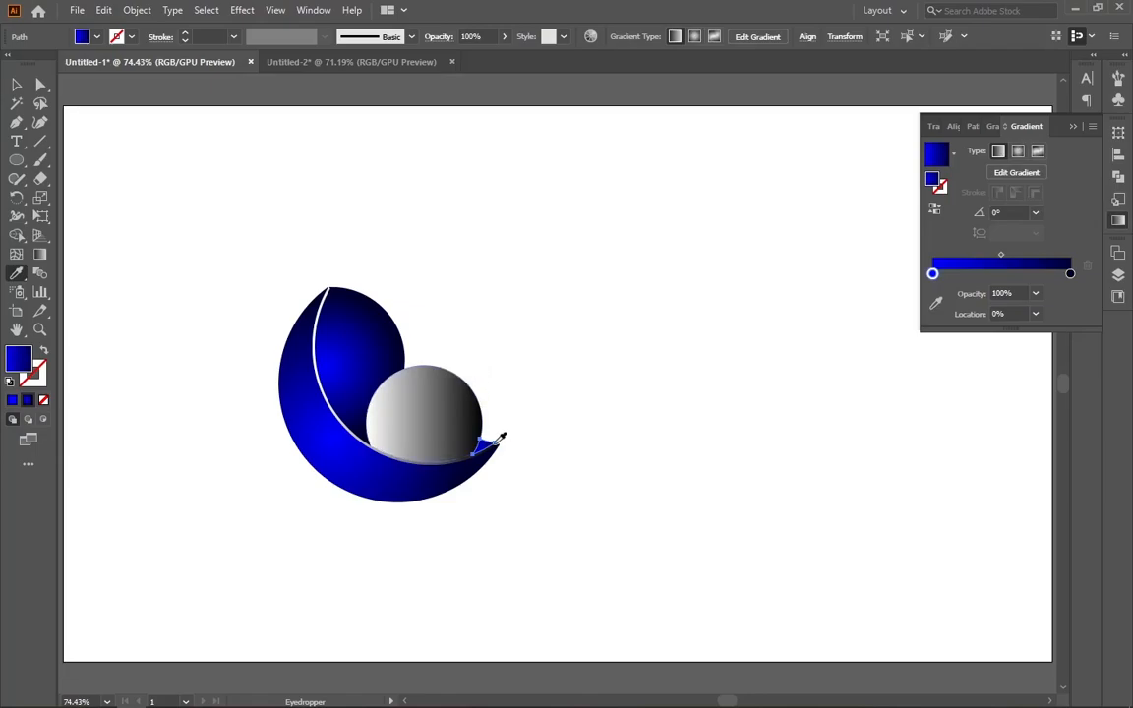
left_click(936, 209)
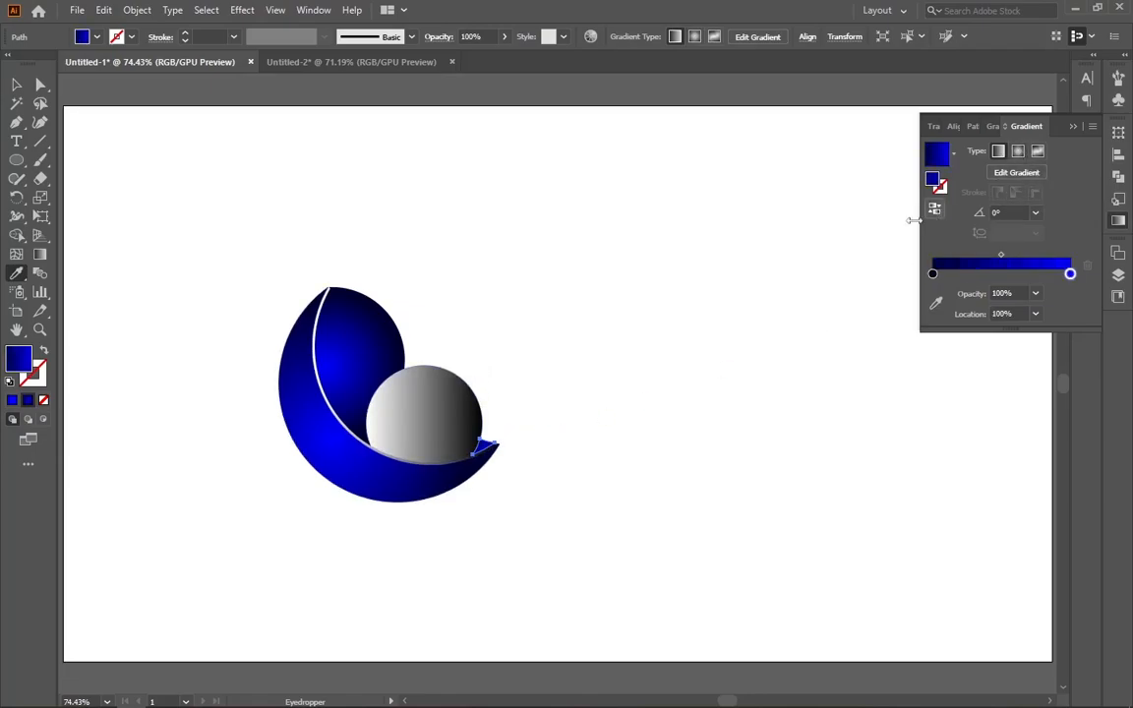
left_click(15, 85)
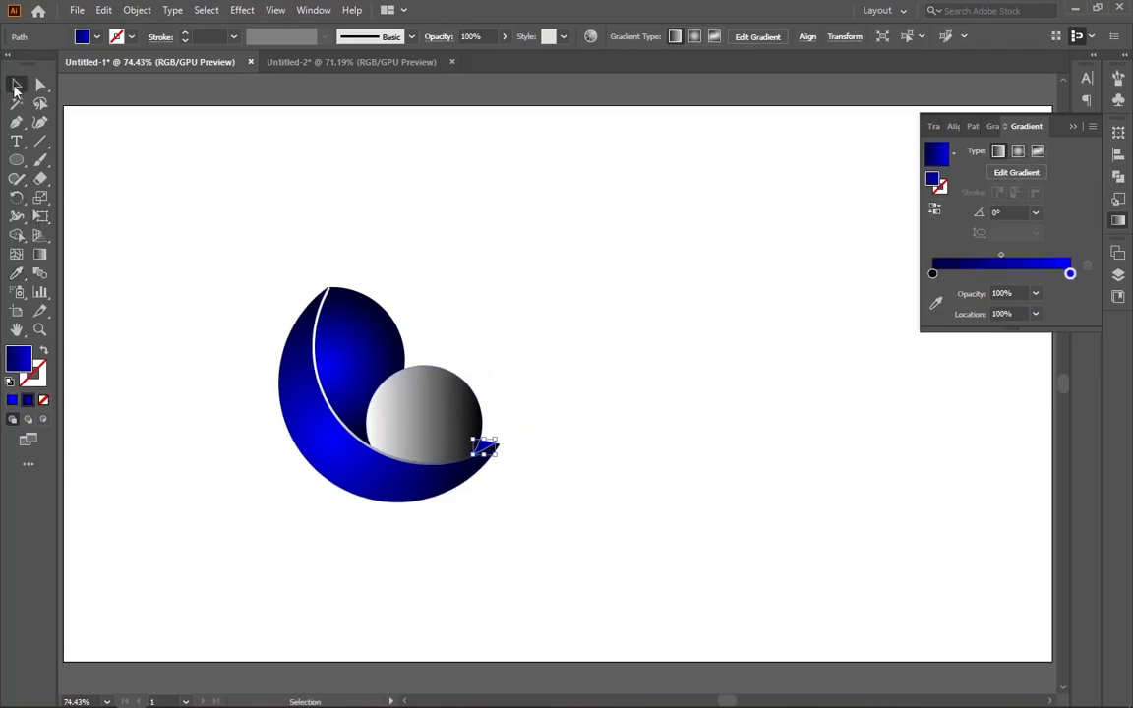
left_click(168, 197)
Lock the blue crescent so the thin strip along its inner edge can be selected on its own
left_click(329, 301)
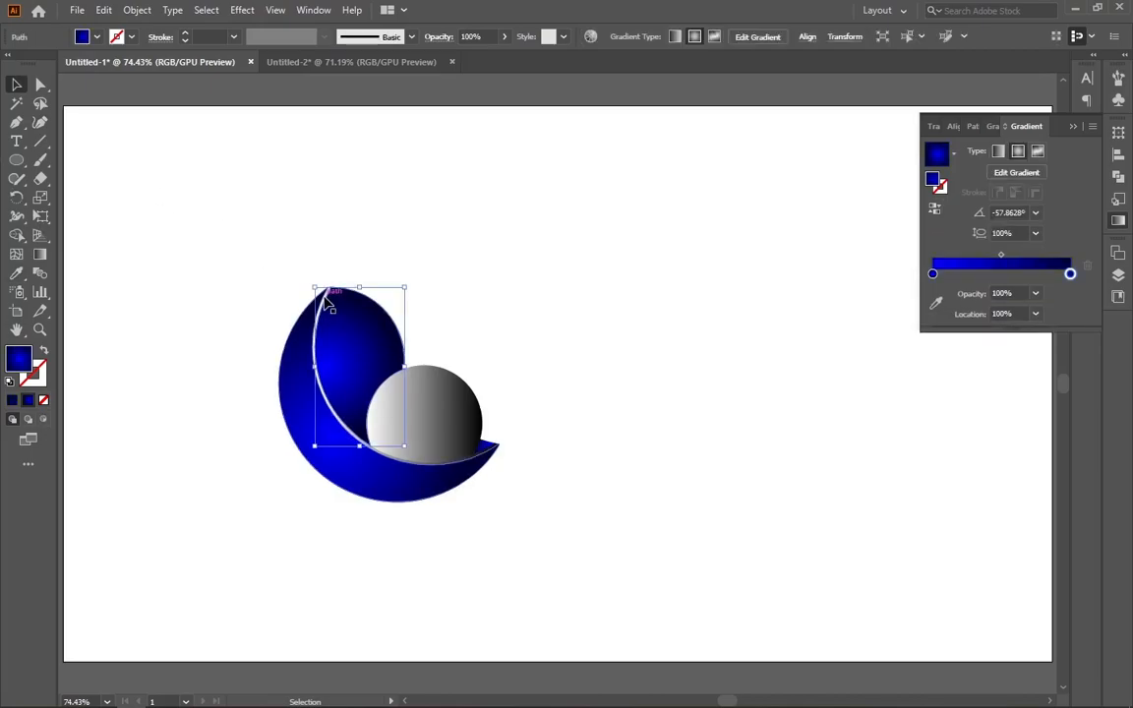
left_click(338, 231)
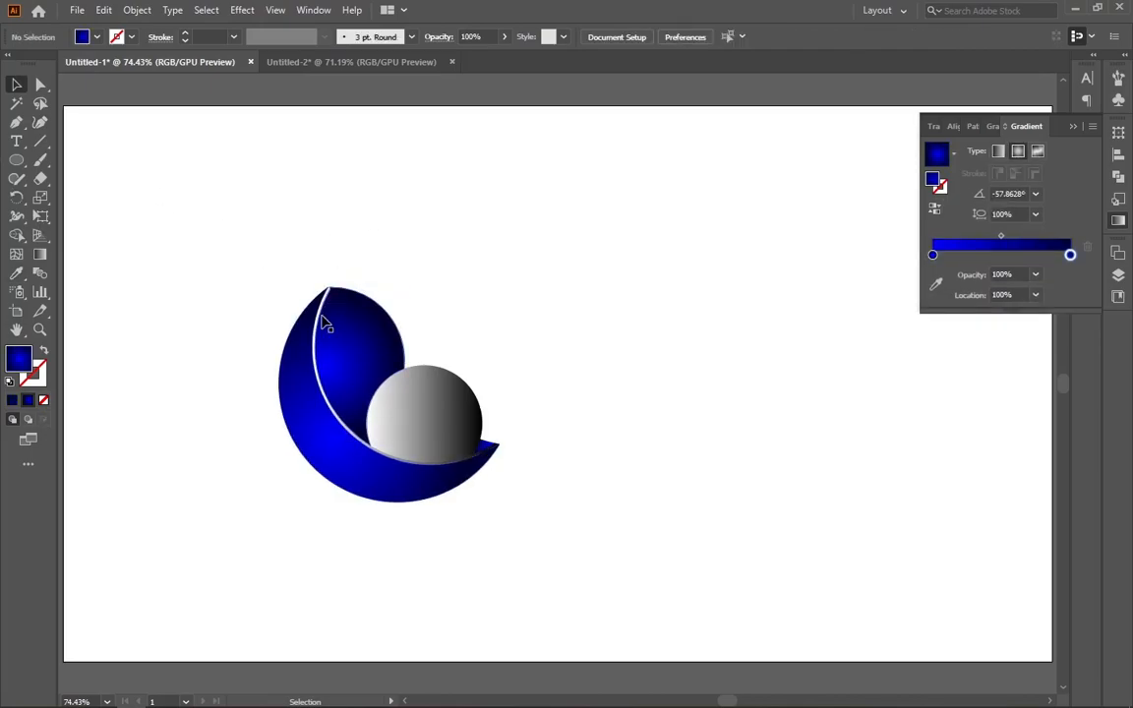
left_click(316, 316)
left_click(295, 262)
key("ctrl+equal")
key("ctrl+equal")
left_click_drag(232, 208, 524, 278)
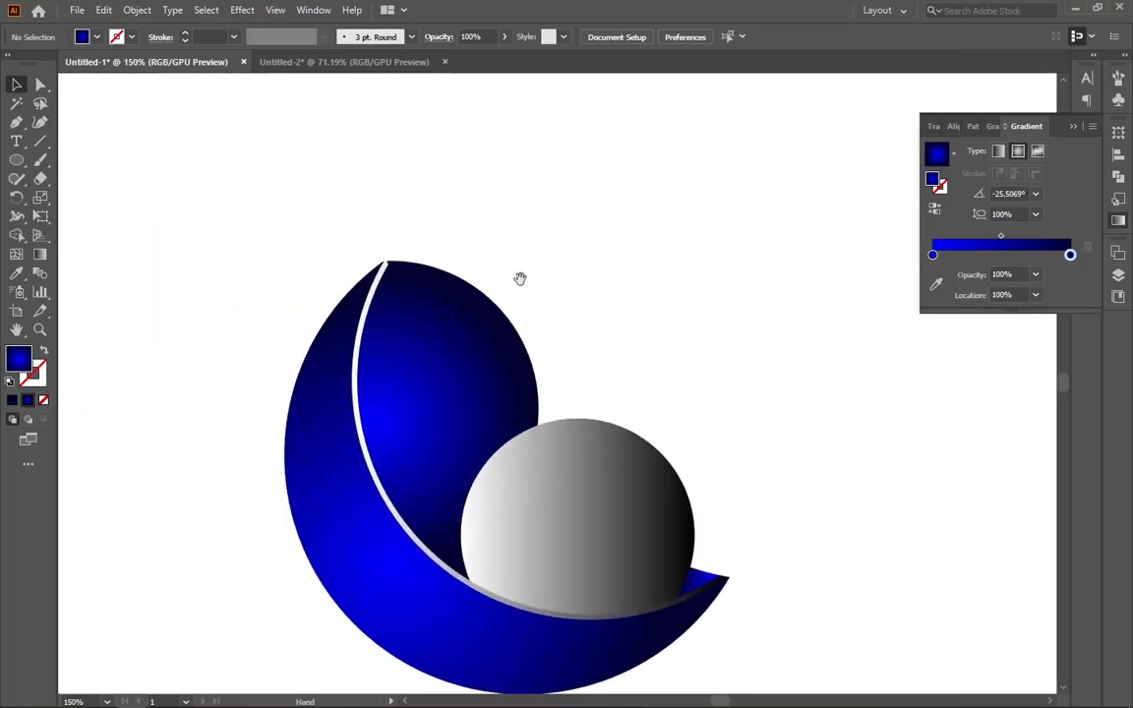
left_click(387, 276)
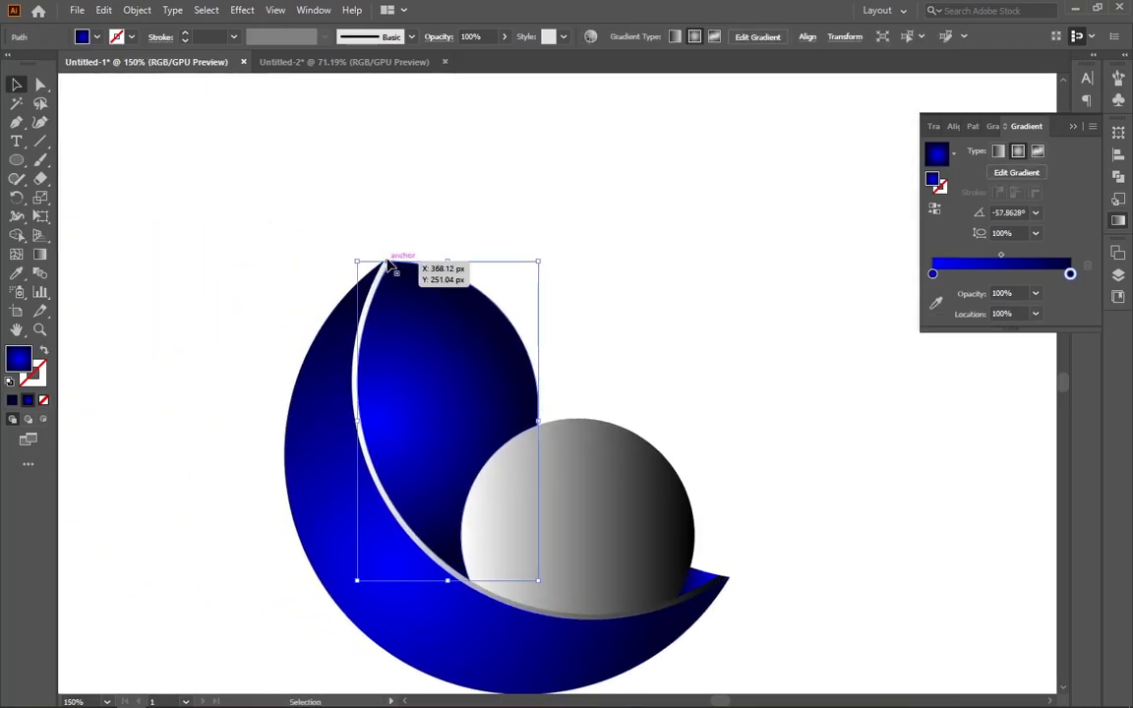
left_click(346, 288)
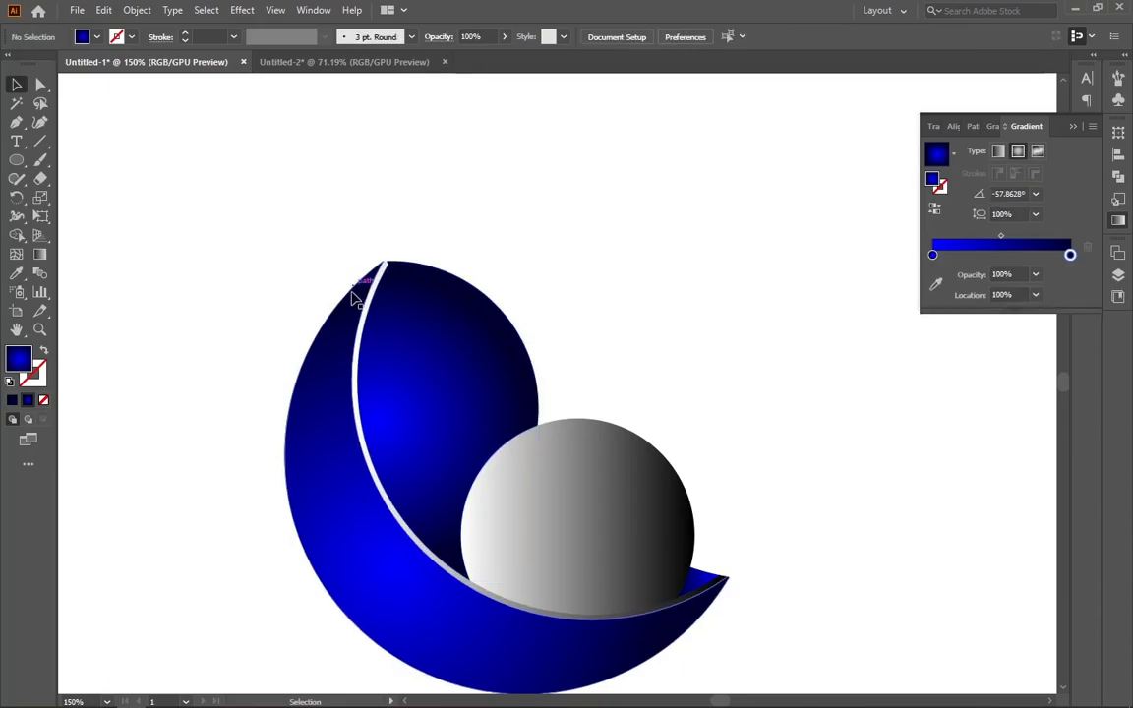
left_click(137, 10)
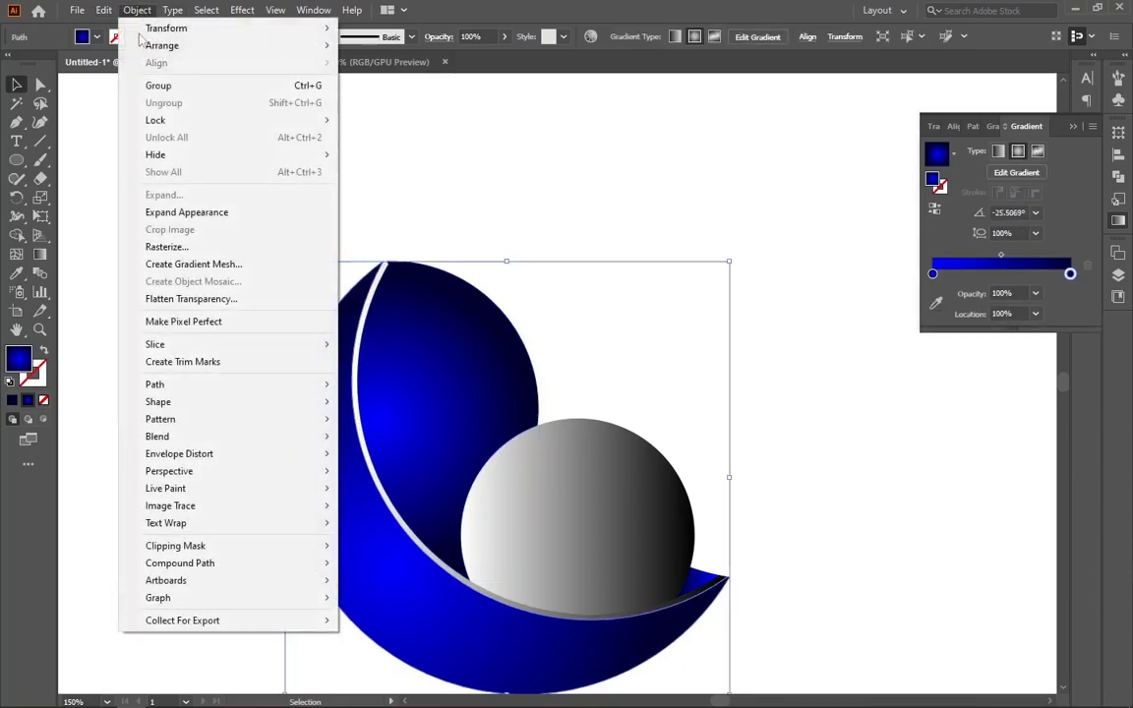
mouse_move(121, 120)
left_click(400, 120)
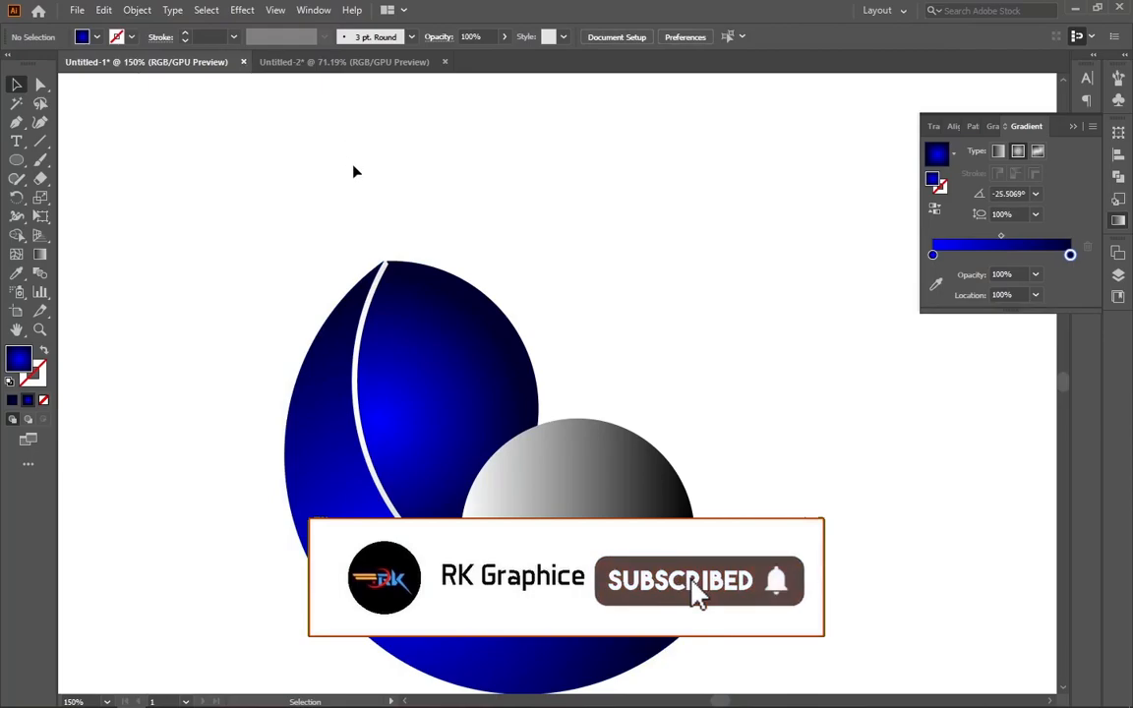
Copy the crescent's blue gradient onto the thin strip along its inner edge with the Eyedropper and make it linear
left_click(384, 283)
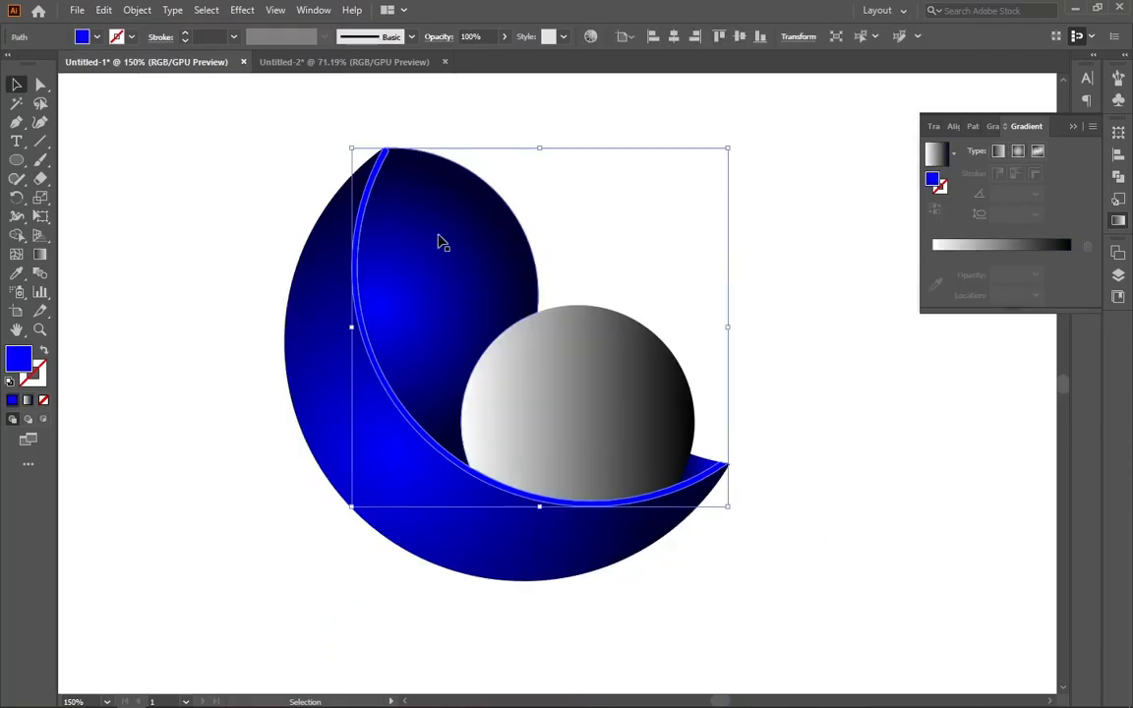
left_click(16, 274)
left_click(301, 285)
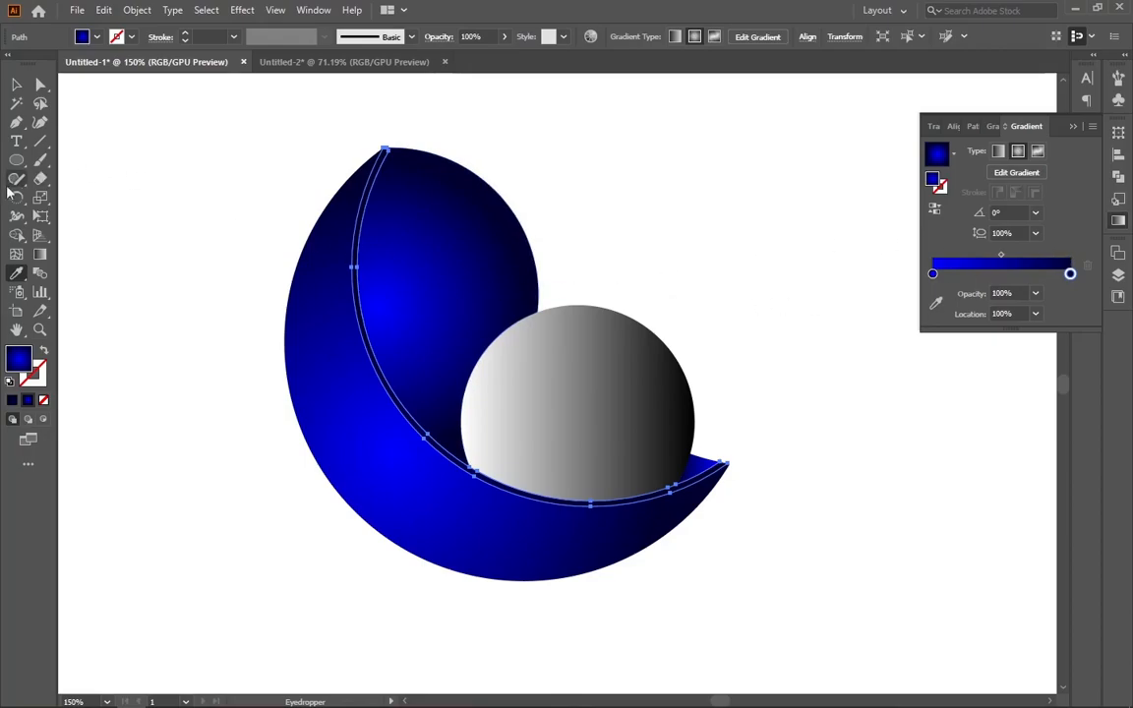
left_click(998, 151)
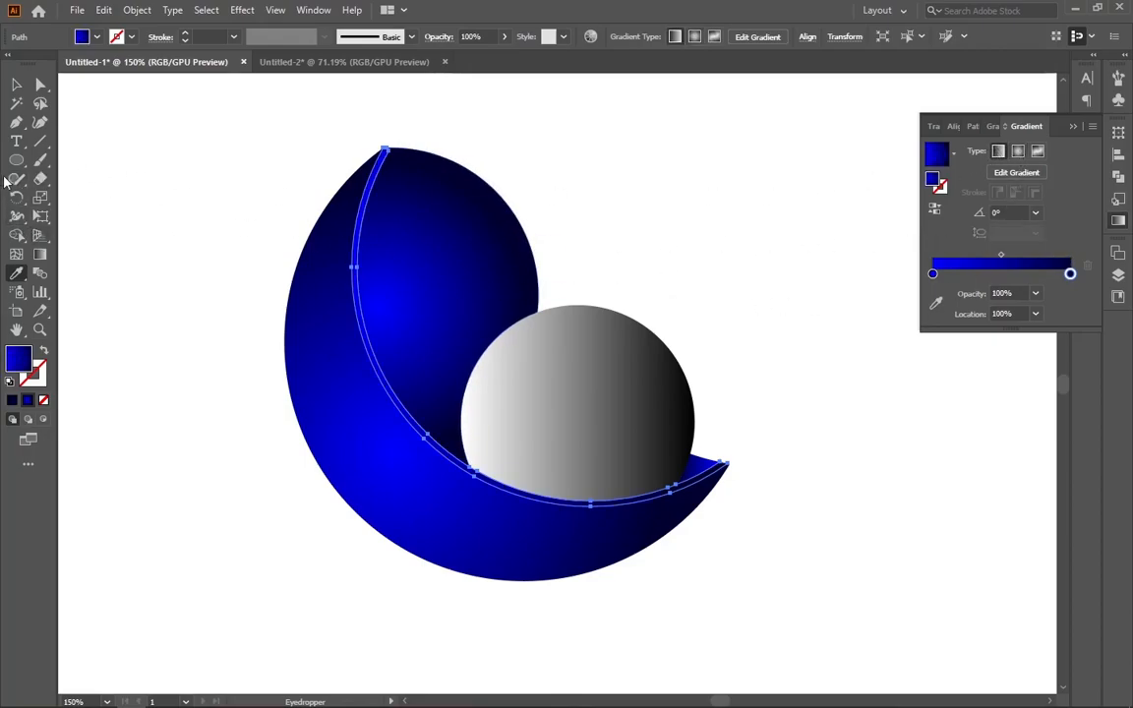
Angle the thin strip's linear gradient about -134.9°, running from its upper-right side down toward the crescent's lower-left body
left_click(39, 253)
mouse_move(376, 149)
left_mouse_down()
mouse_move(433, 233)
mouse_move(660, 481)
mouse_move(694, 497)
mouse_move(683, 482)
mouse_move(629, 473)
mouse_move(465, 511)
left_mouse_up()
mouse_move(620, 279)
left_mouse_down()
mouse_move(533, 386)
mouse_move(423, 478)
mouse_move(405, 455)
left_mouse_up()
left_click(16, 85)
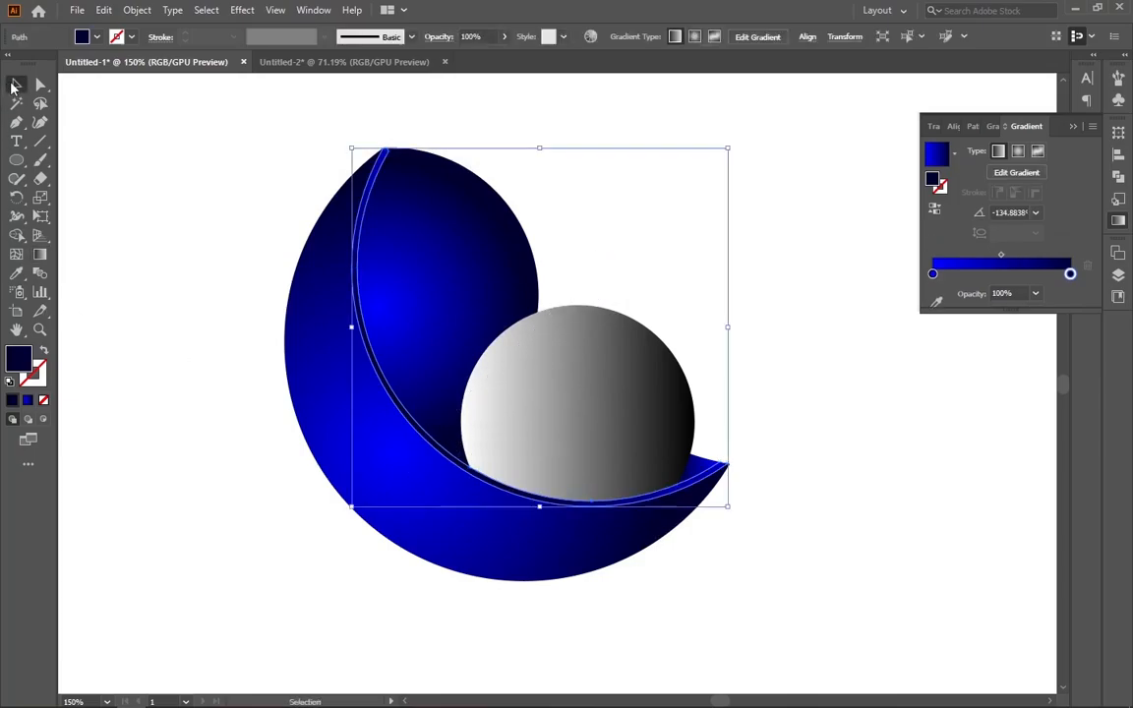
left_click(116, 156)
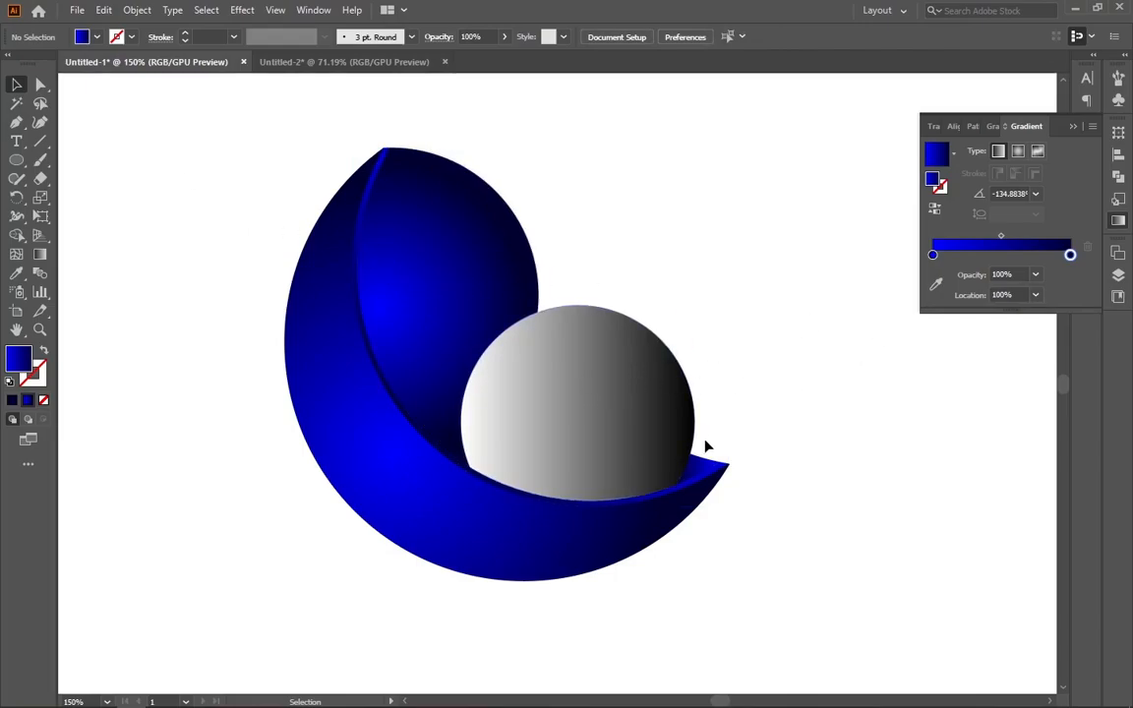
Angle the small wedge's linear gradient about 132.3° so the bright blue end sits at its upper-left corner
left_click(698, 470)
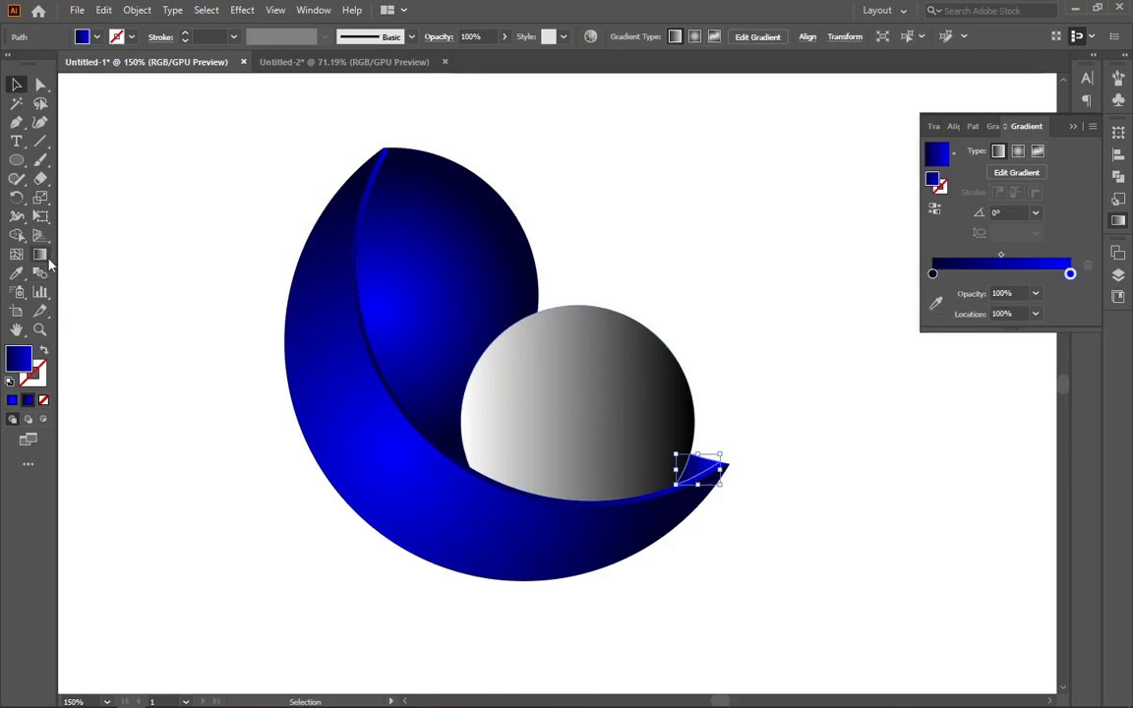
left_click(40, 255)
mouse_move(691, 454)
left_mouse_down()
mouse_move(700, 478)
mouse_move(694, 460)
left_mouse_up()
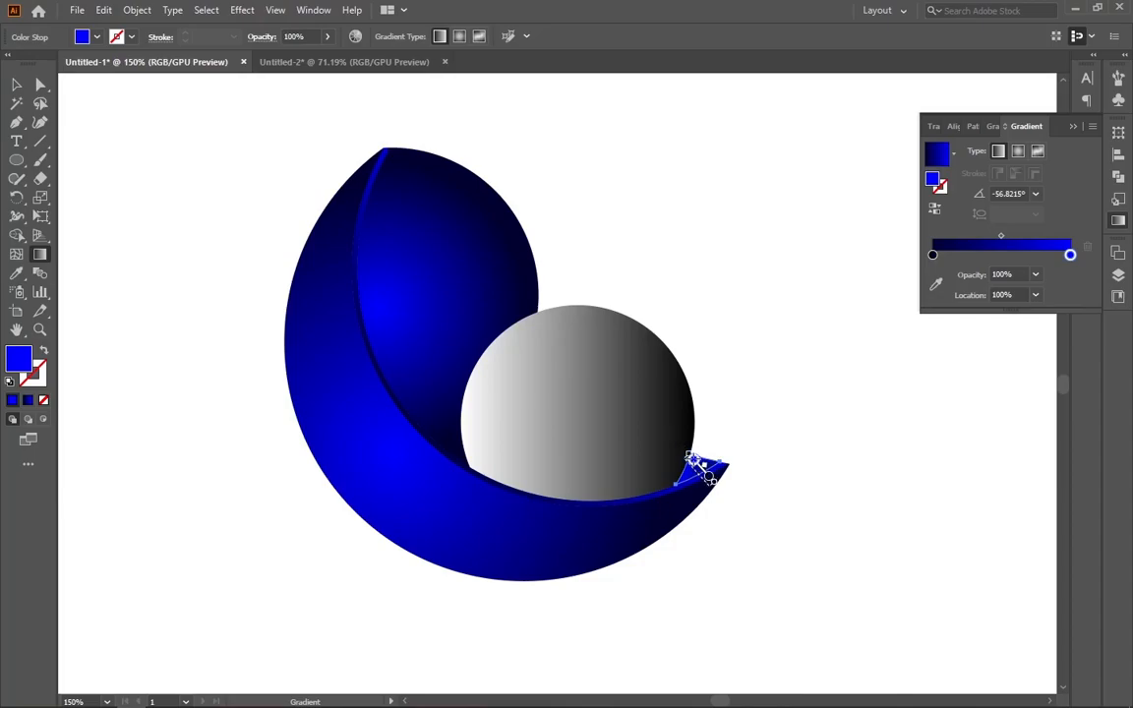
left_click(16, 85)
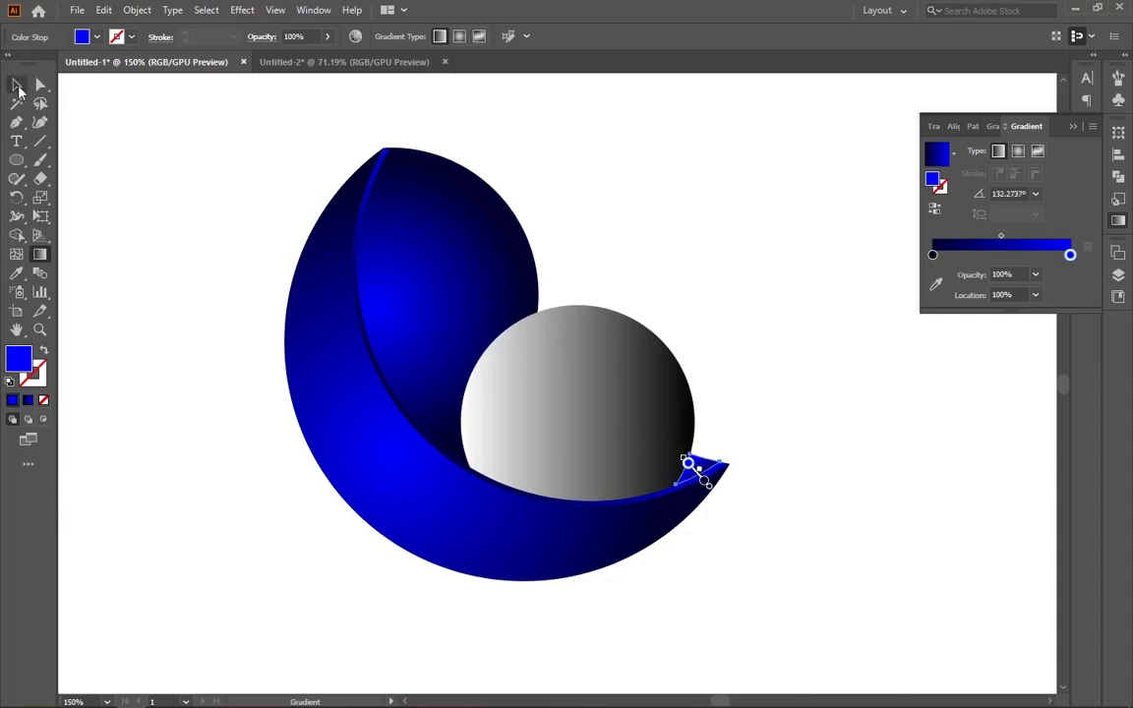
left_click(78, 153)
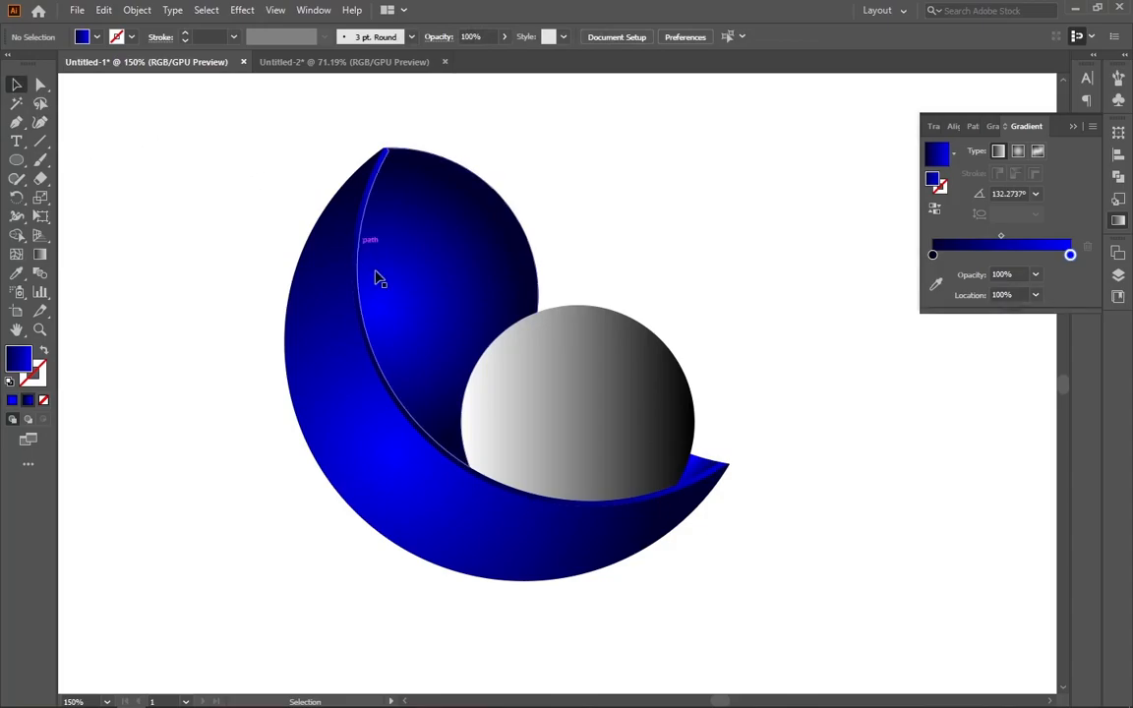
Make the ball's white-to-black gradient radial, angled about -42.4°, with its white center mid-ball and its dark end at the lower-right edge
left_click(620, 377)
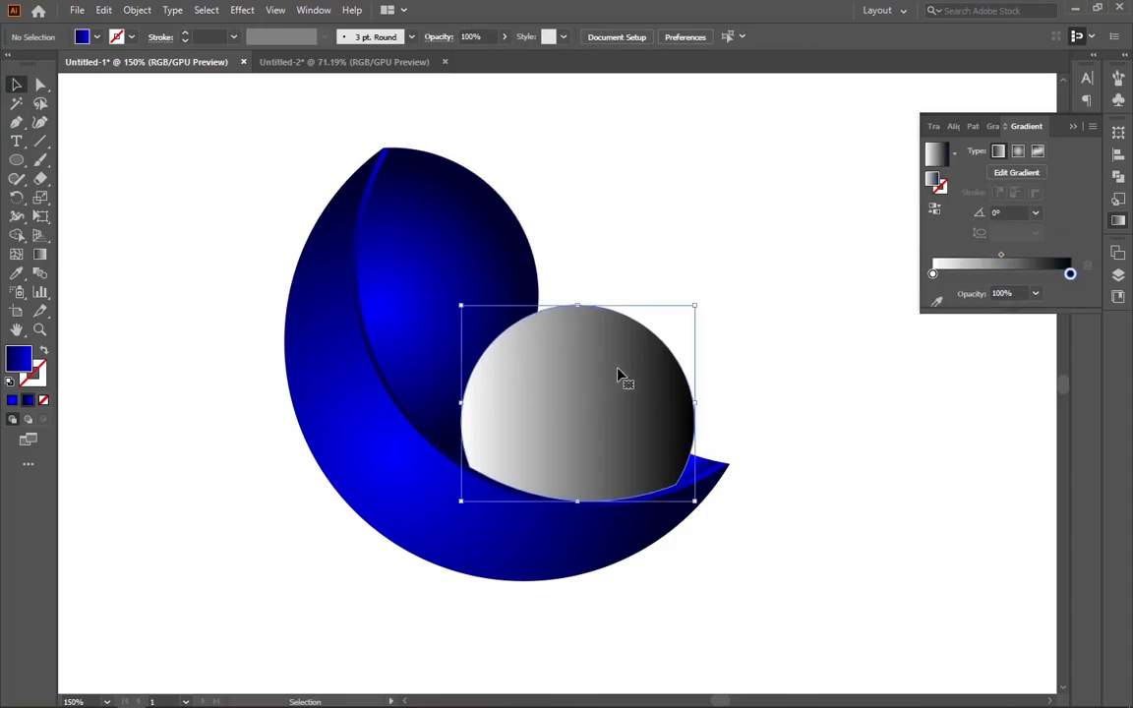
left_click(1020, 151)
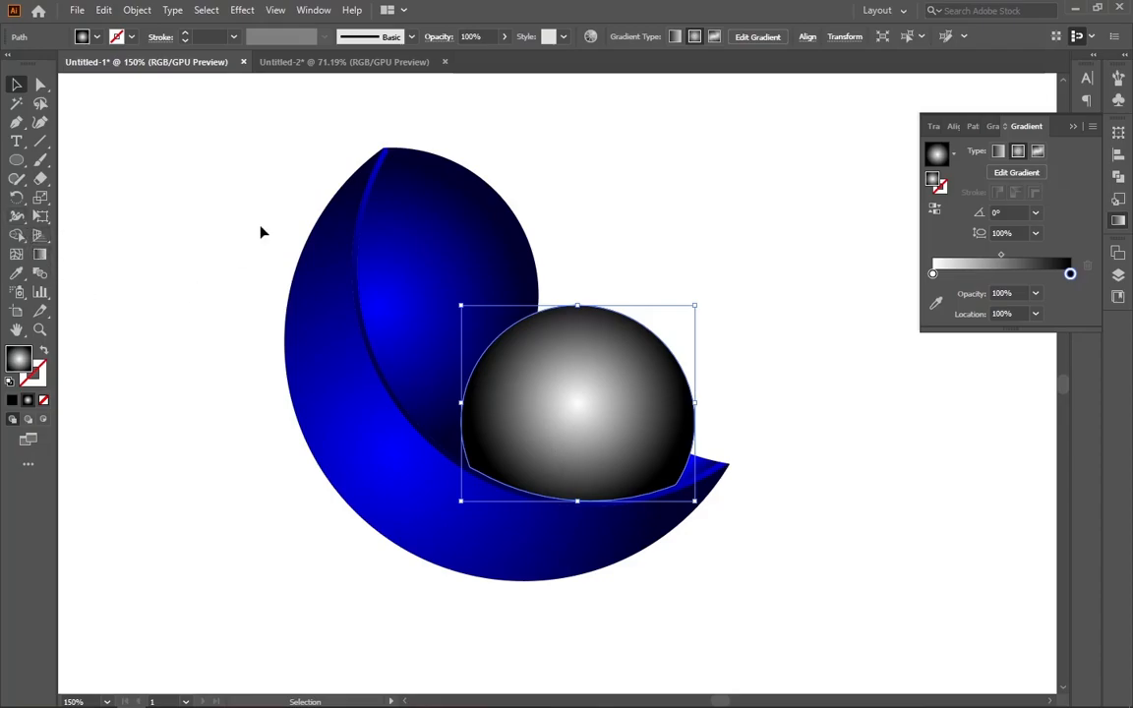
left_click(44, 255)
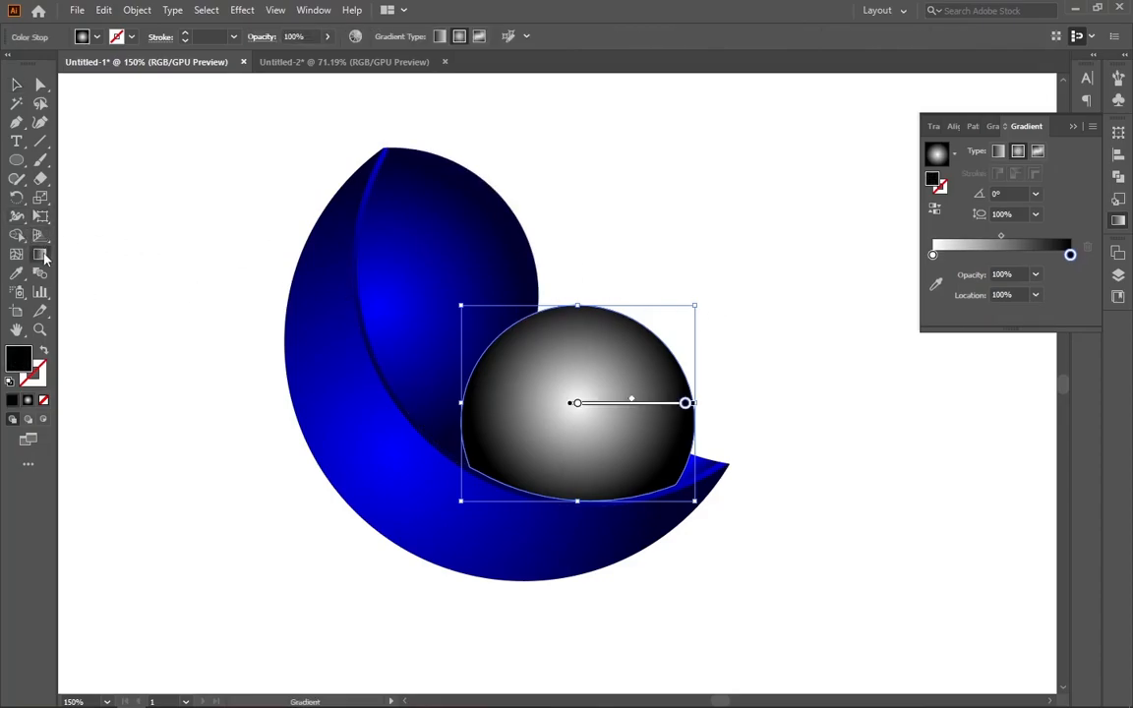
left_click_drag(574, 416, 657, 492)
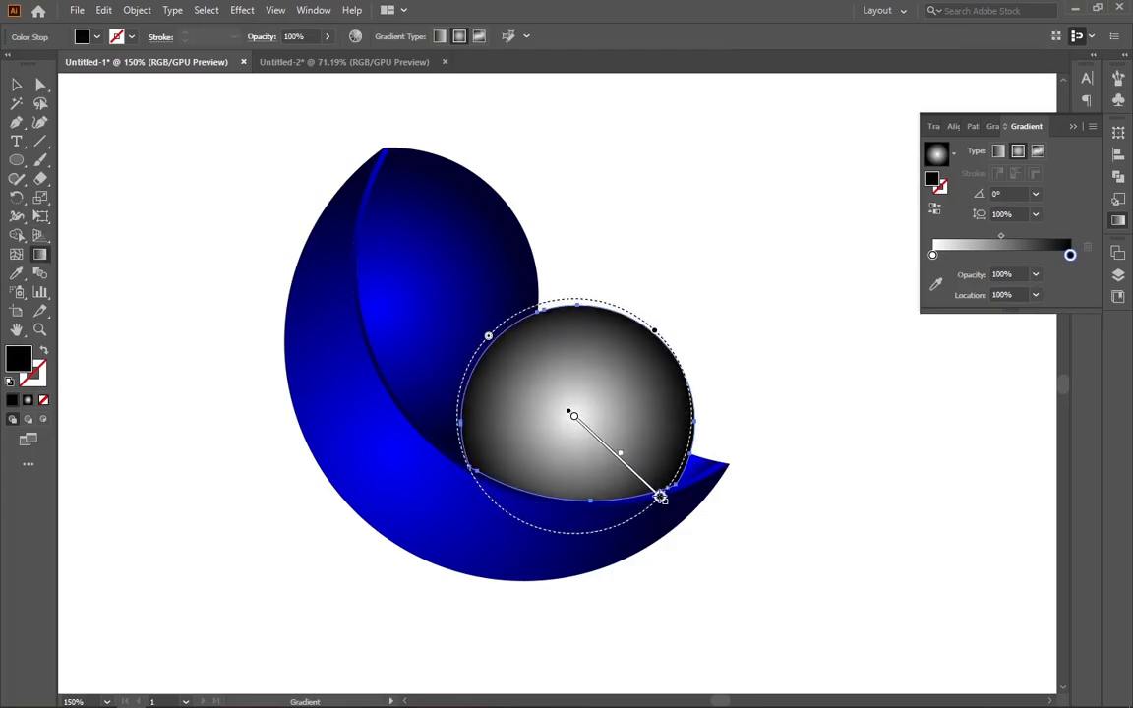
left_click(574, 416)
left_click_drag(605, 436, 610, 443)
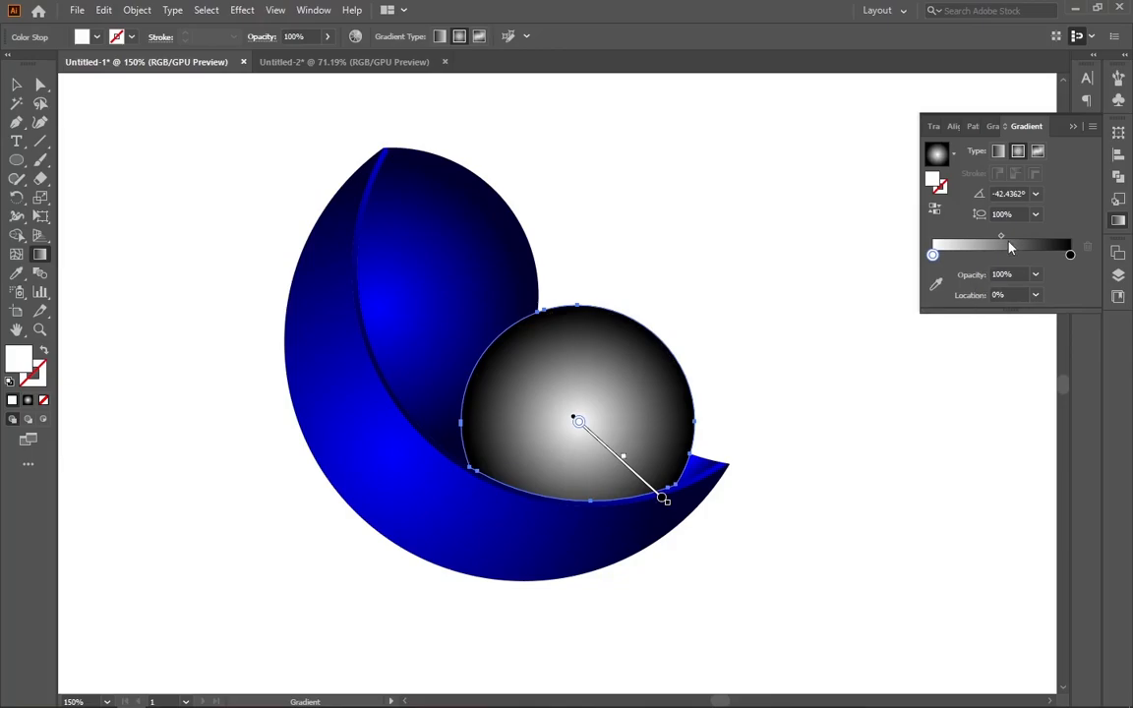
Set the outer stop of the ball's gradient to the R=204 G=204 B=204 grey swatch and reverse the gradient
double_click(1070, 255)
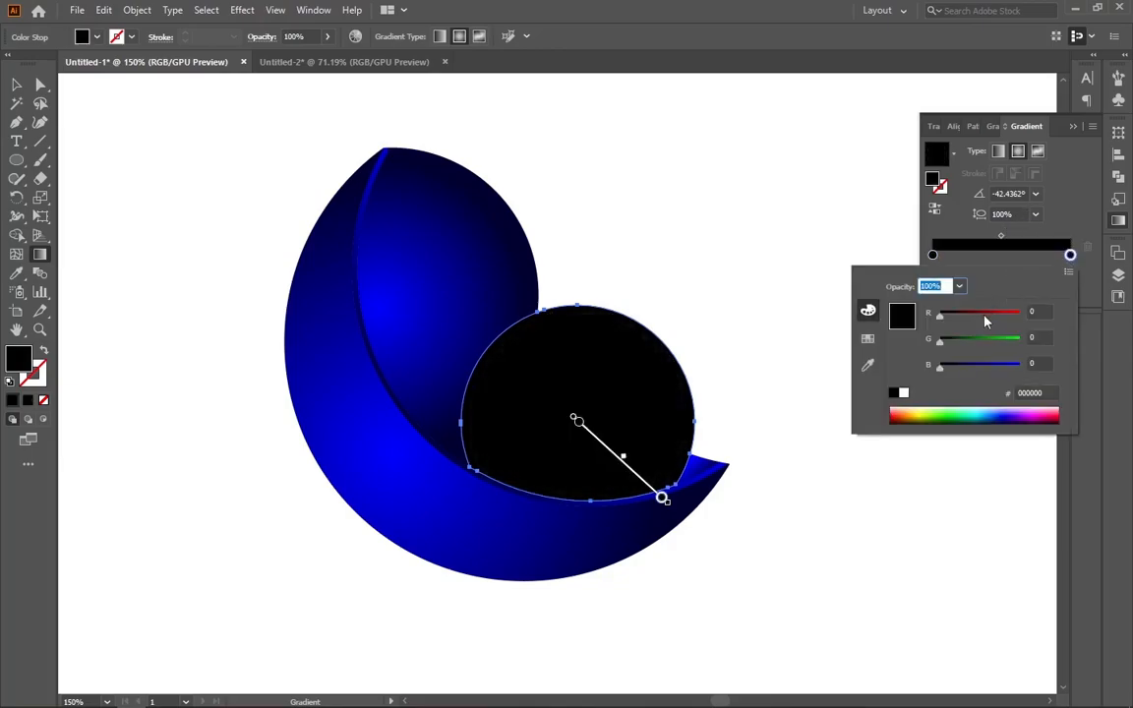
left_click(868, 340)
left_click(990, 339)
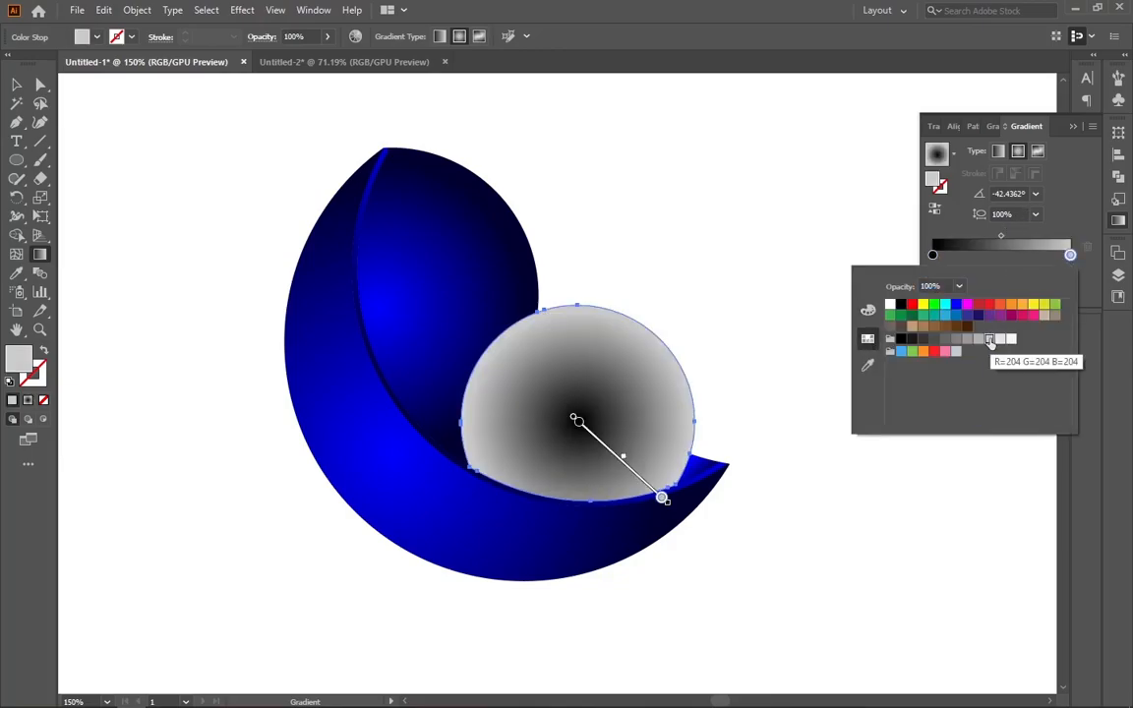
left_click(935, 214)
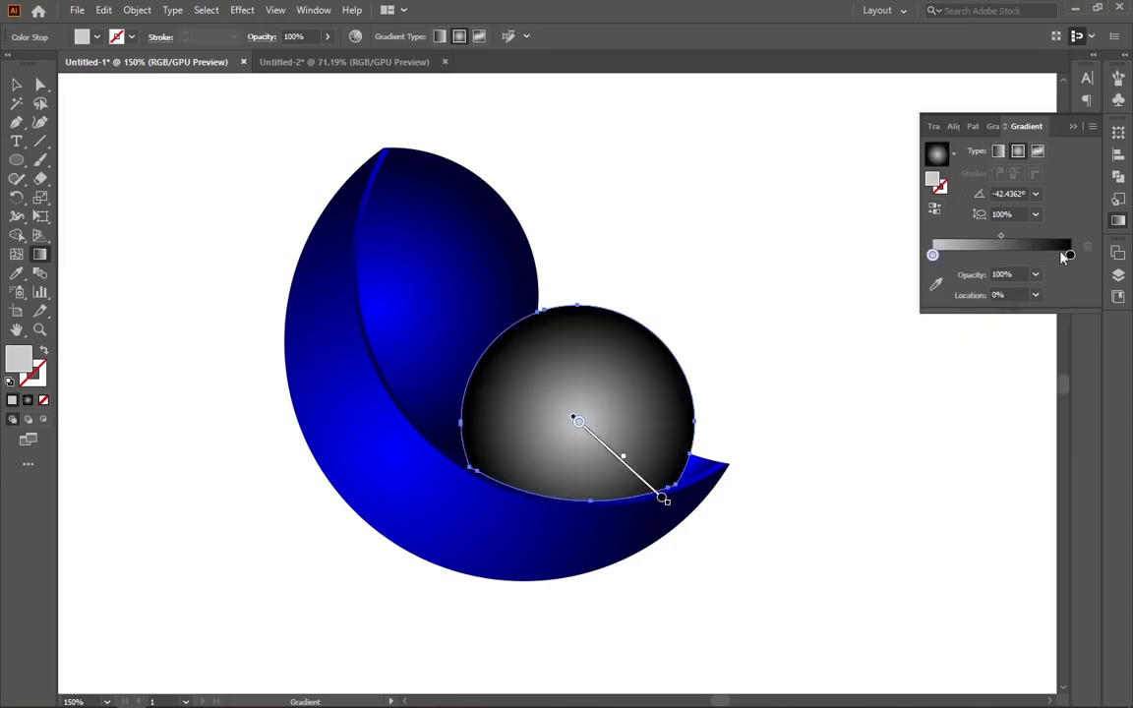
Set the ball gradient's outer stop to a medium grey swatch and its center stop to white
double_click(1069, 255)
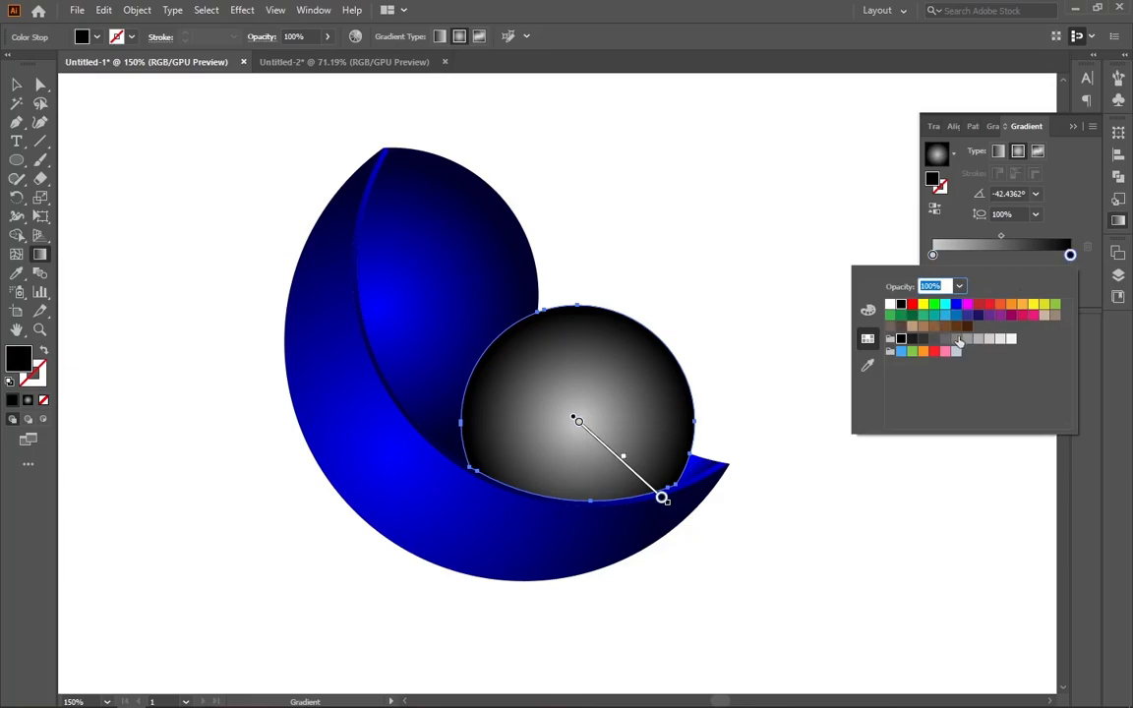
left_click(957, 339)
left_click(933, 255)
double_click(932, 255)
left_click(892, 306)
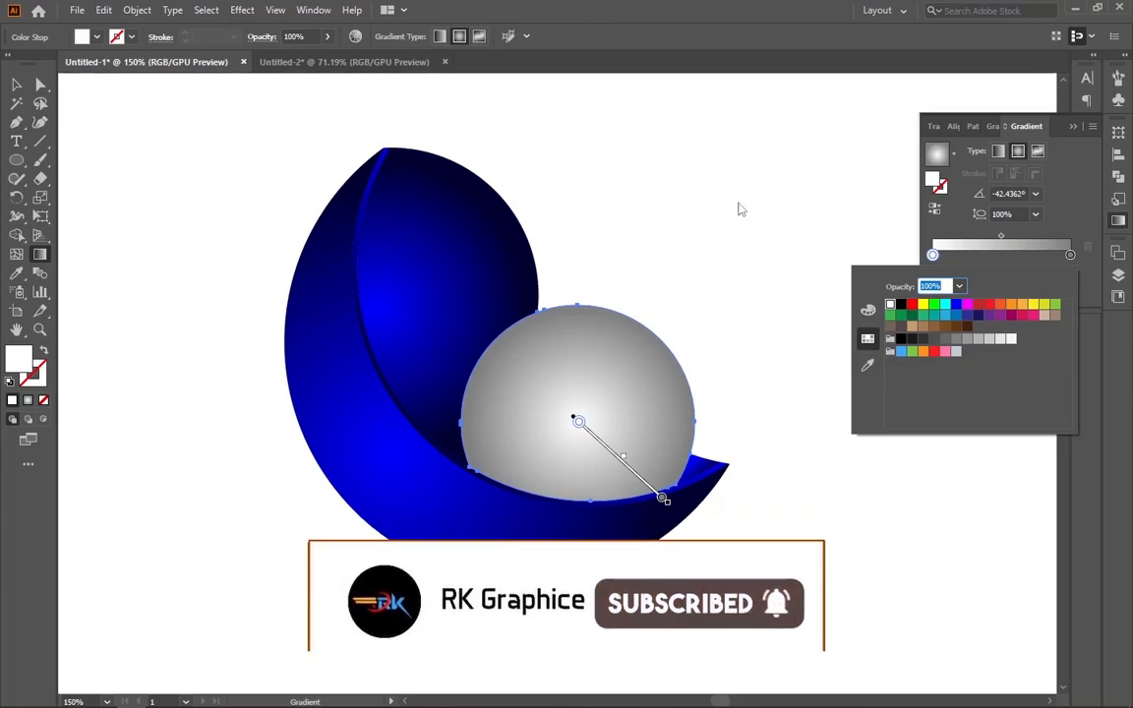
left_click(16, 96)
left_click(18, 85)
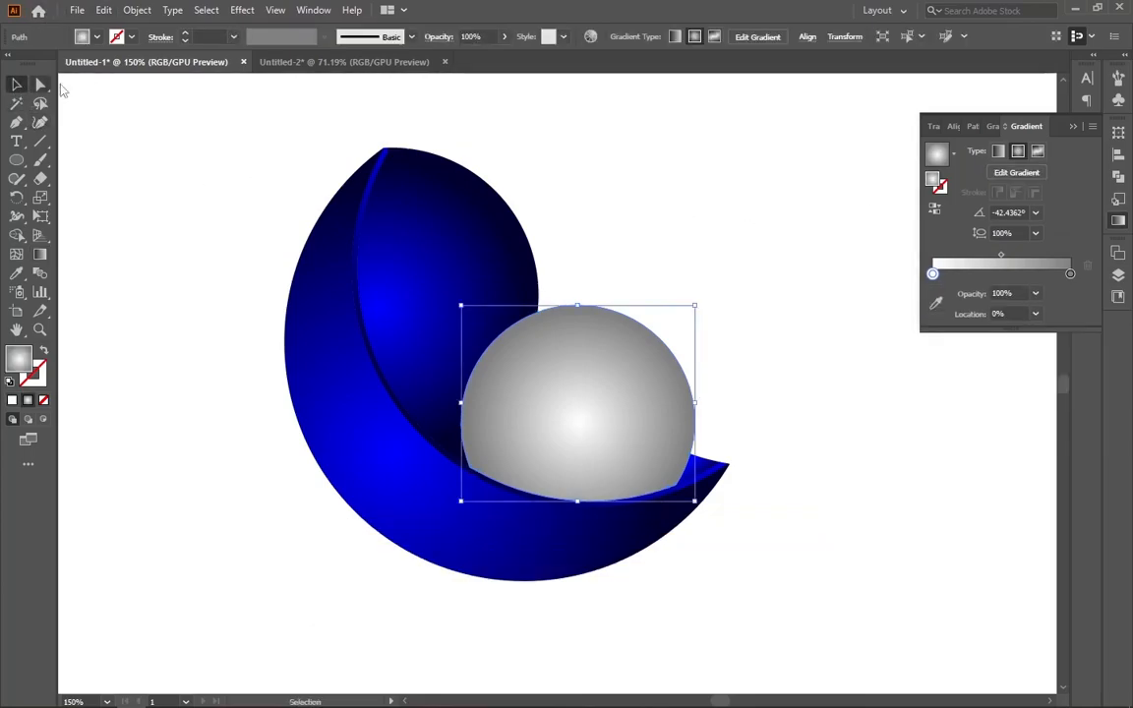
left_click(150, 147)
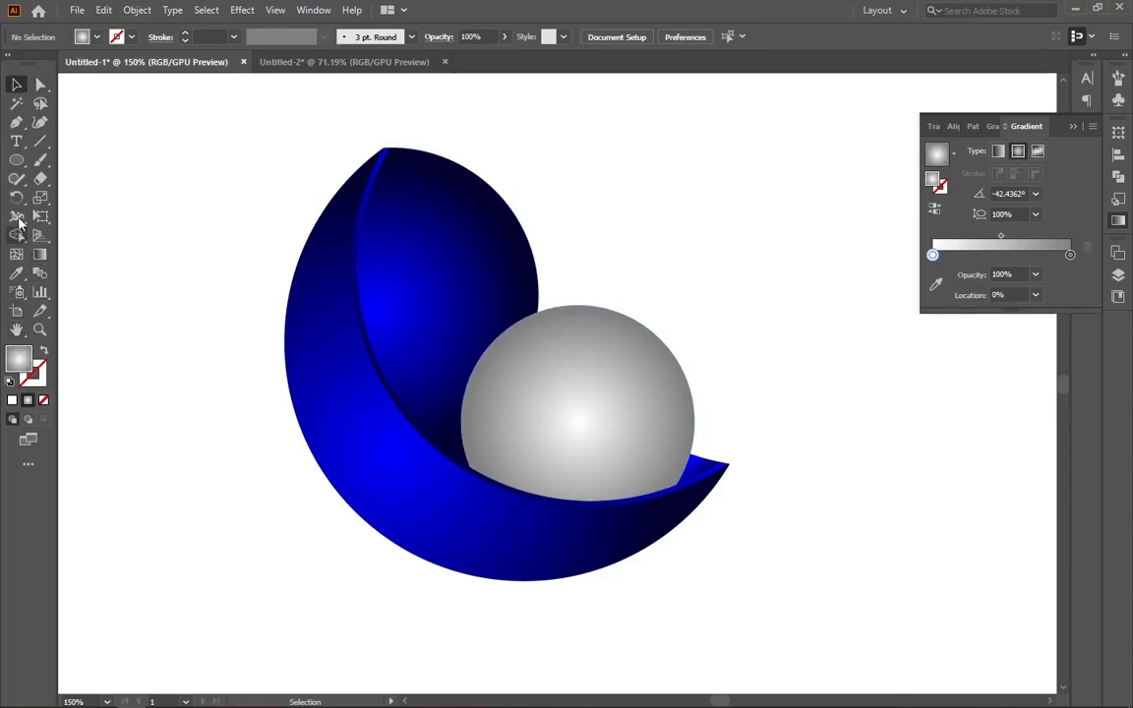
Draw a circle about half the ball's width and place it centered just inside the ball's top edge
left_click(15, 163)
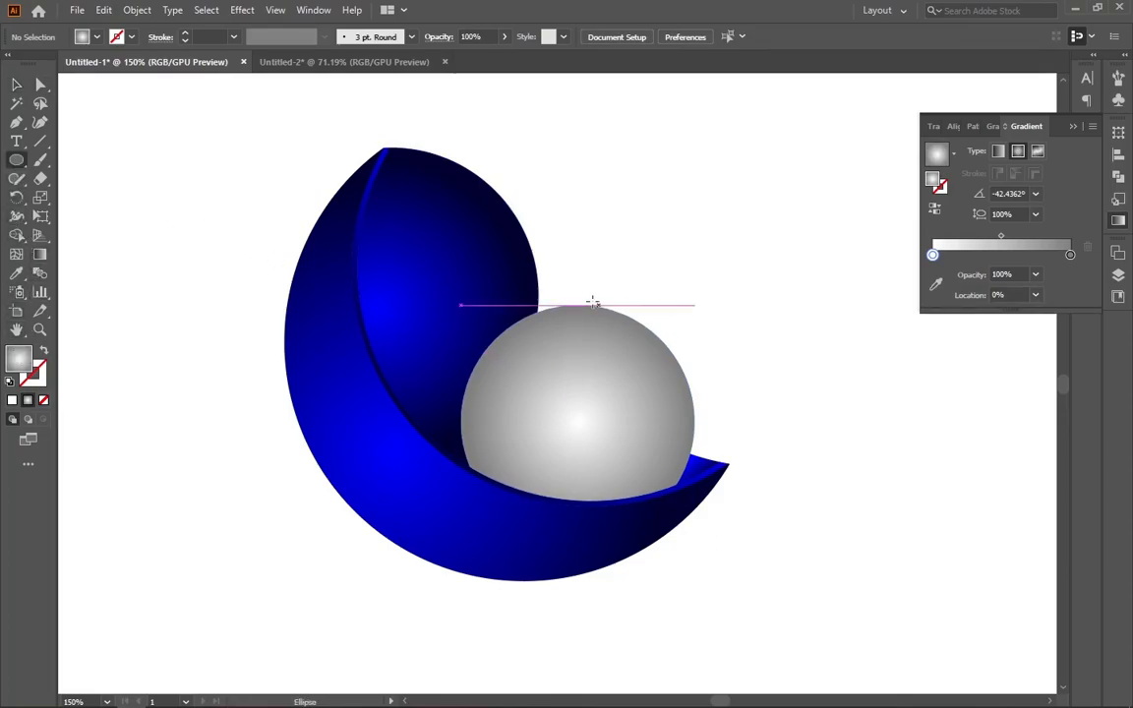
left_click_drag(568, 308, 641, 418)
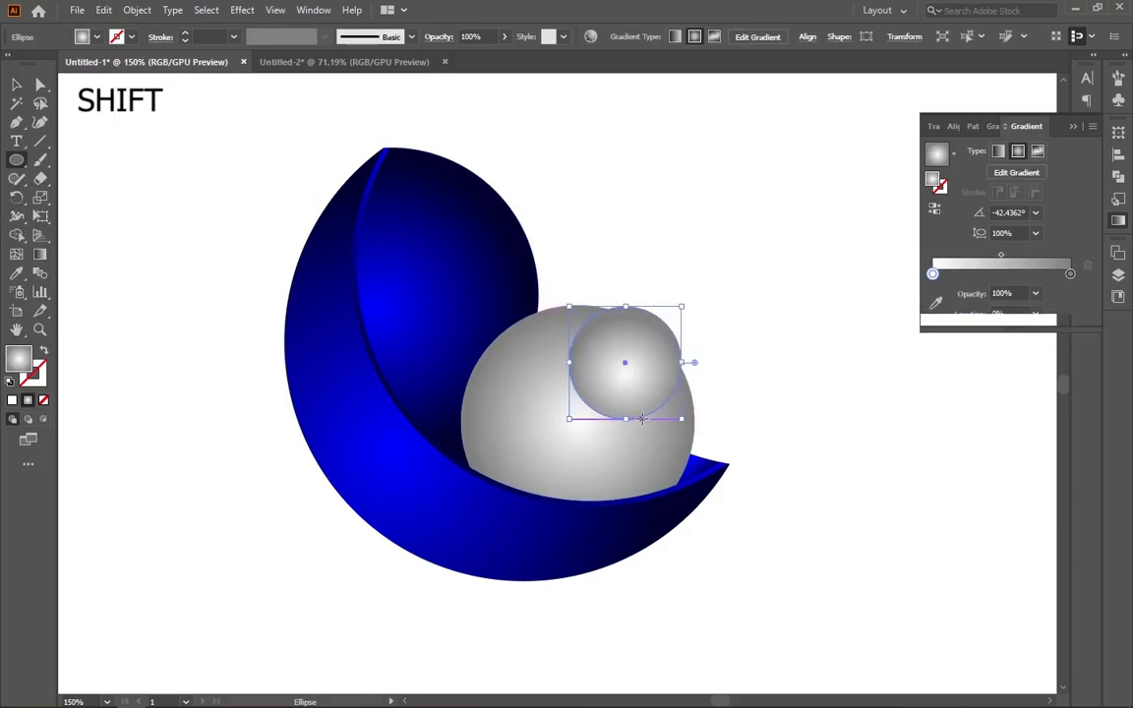
key("v")
left_click_drag(663, 322, 619, 321)
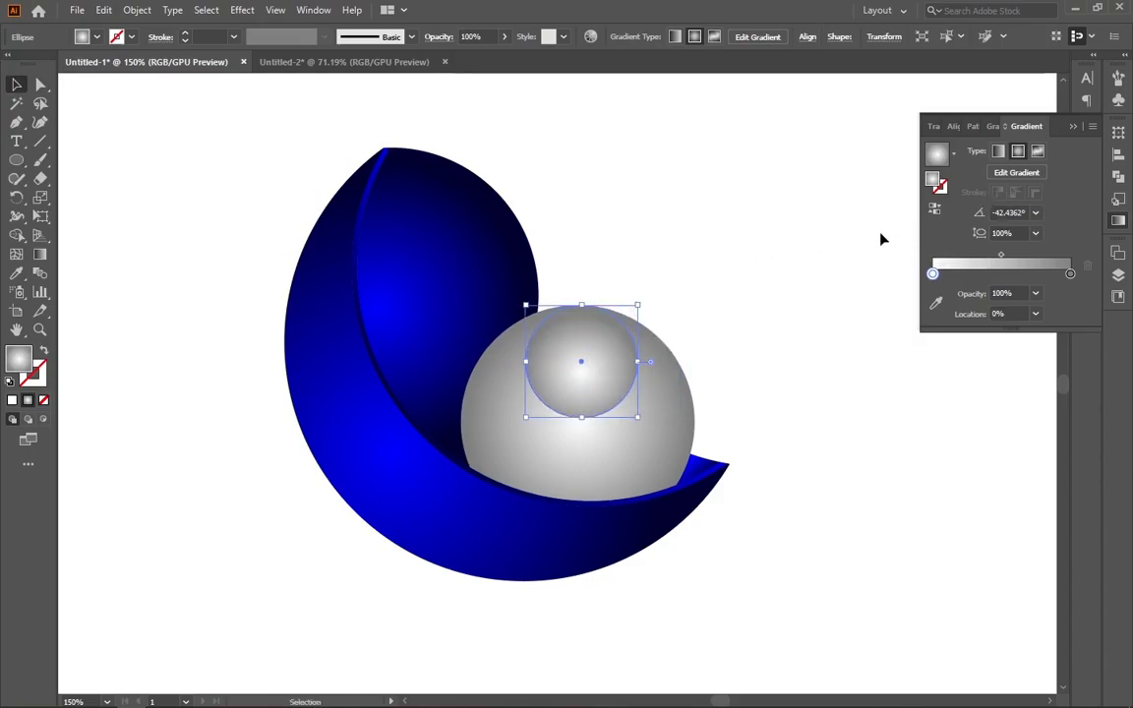
Make the small circle's gradient linear and run it from white at its top to grey at its bottom, angled about -90.8°
left_click(998, 152)
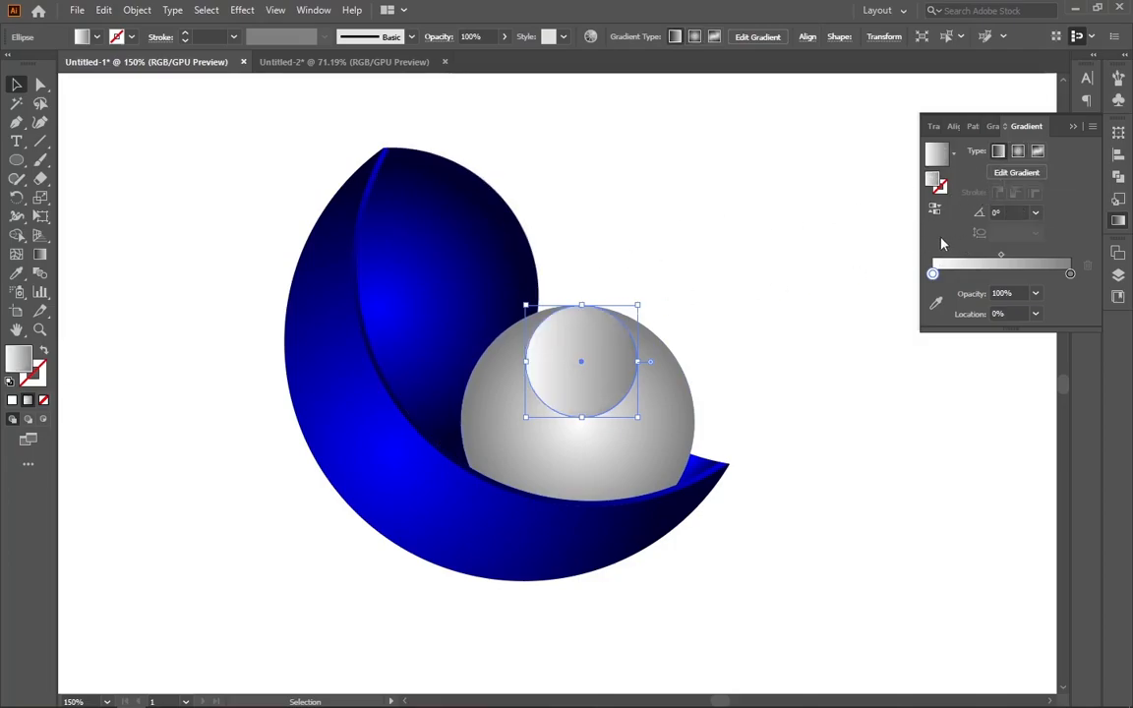
left_click(41, 254)
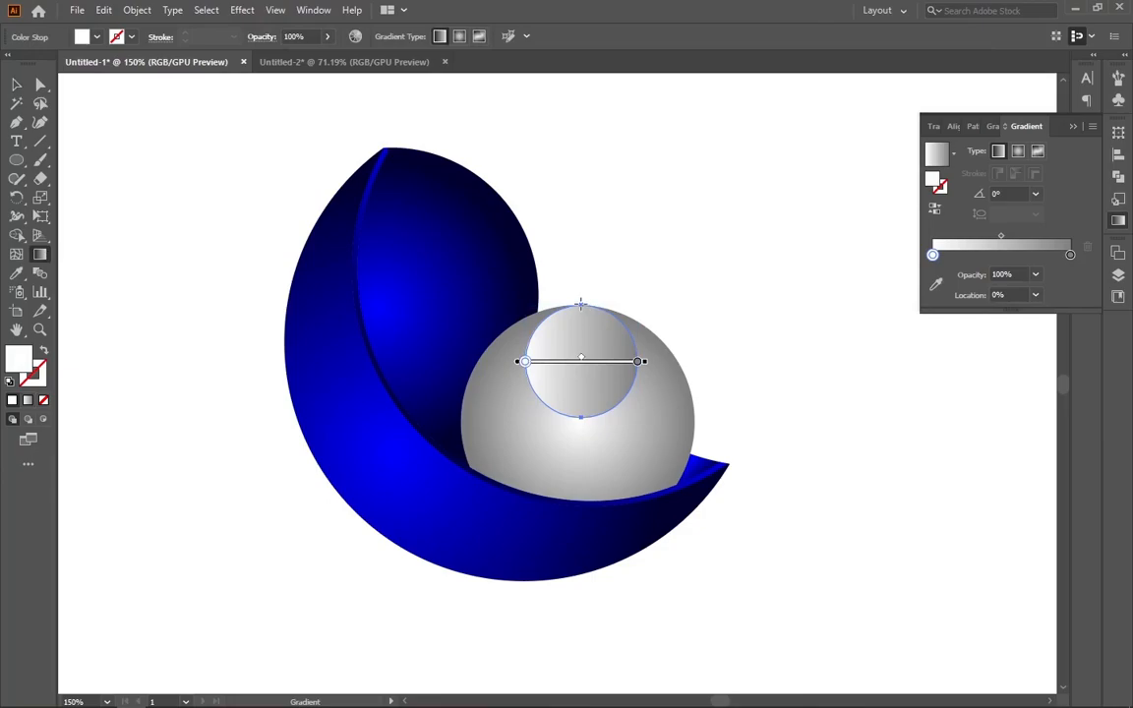
left_click_drag(579, 304, 580, 418)
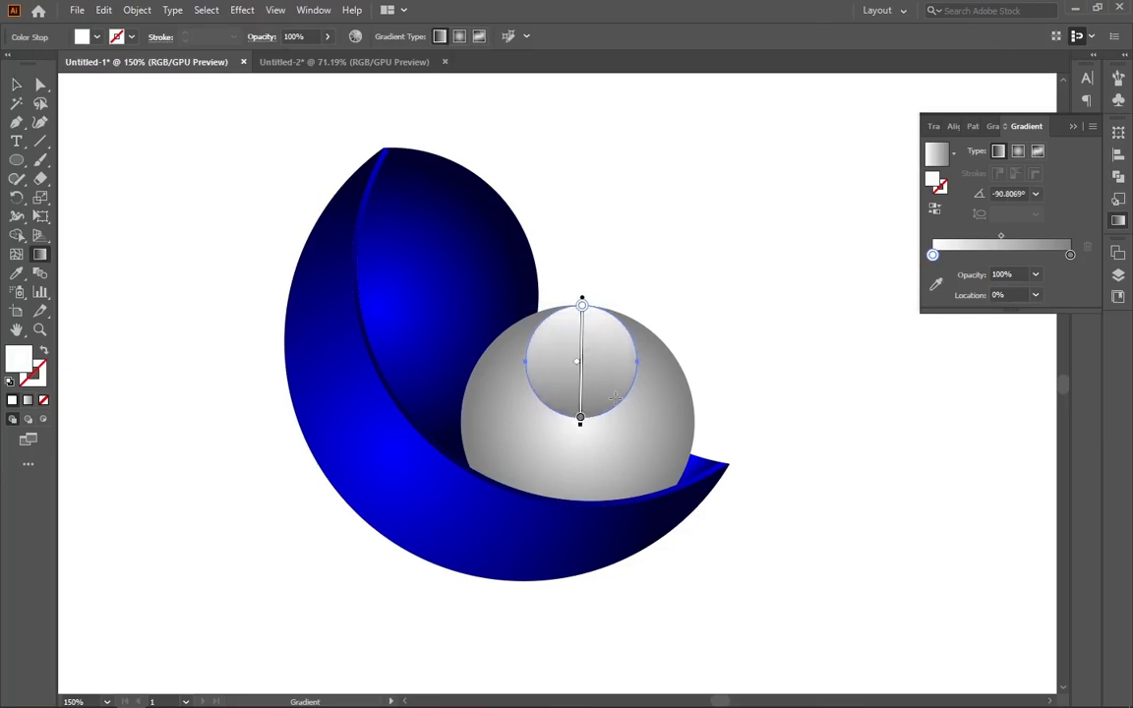
Set the small circle's lower gradient stop to white at 0% opacity so the highlight fades out downward
double_click(1070, 255)
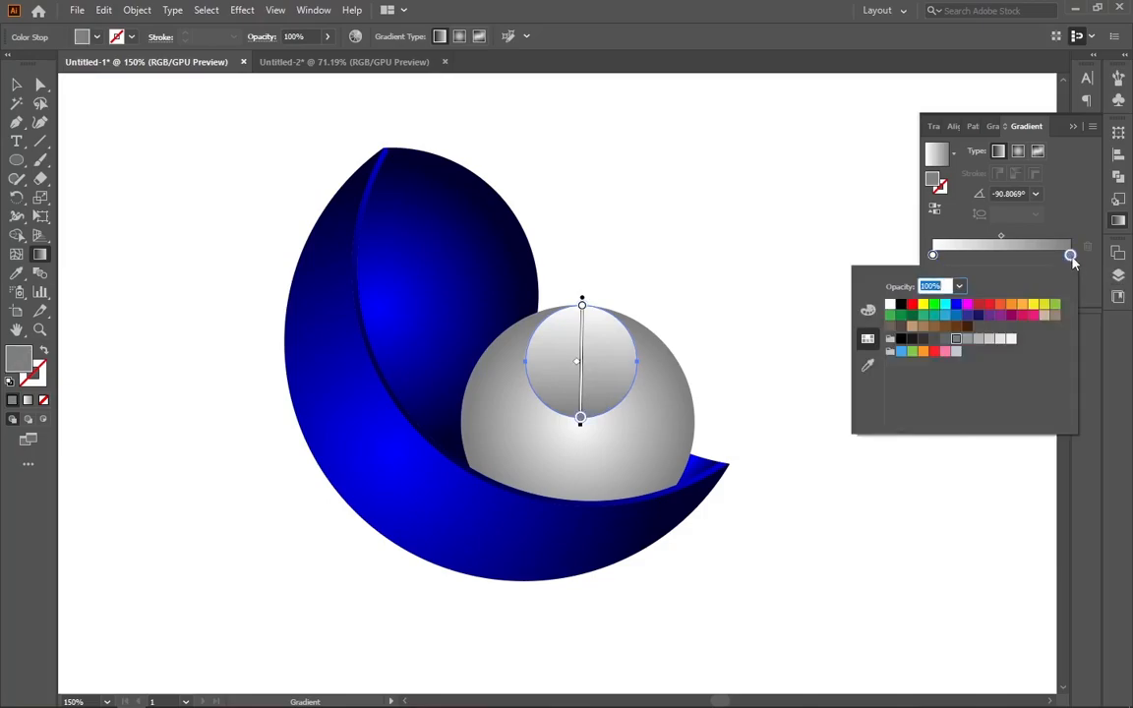
left_click(892, 307)
left_click(1070, 256)
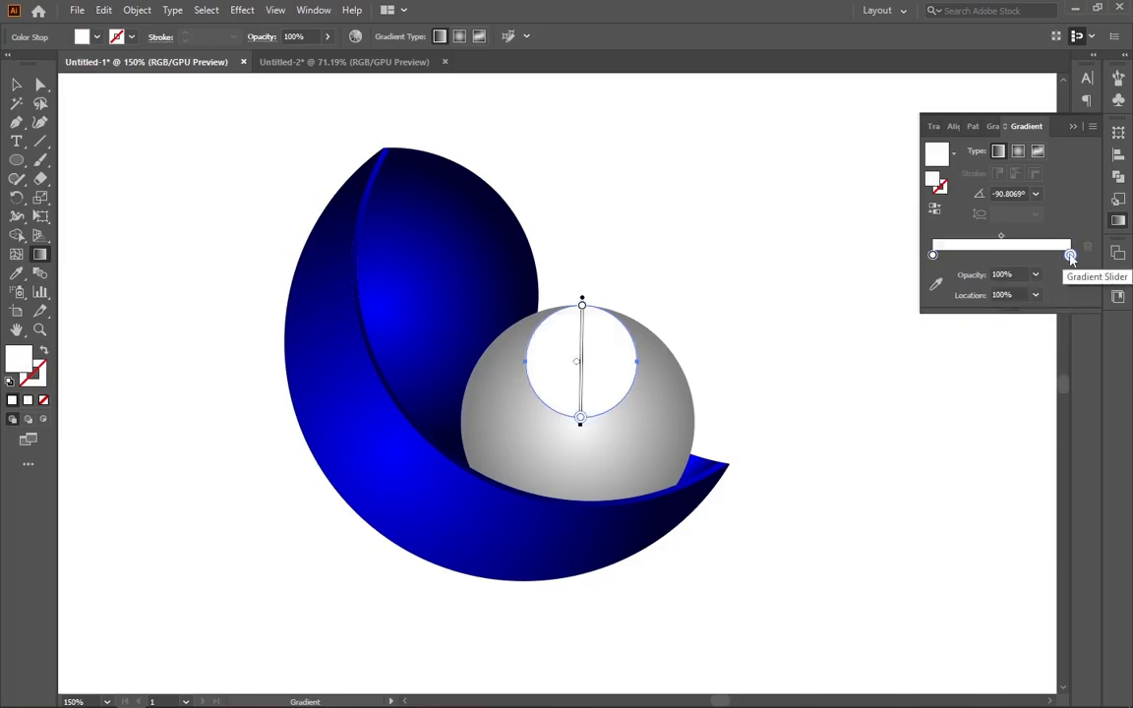
left_click(1036, 278)
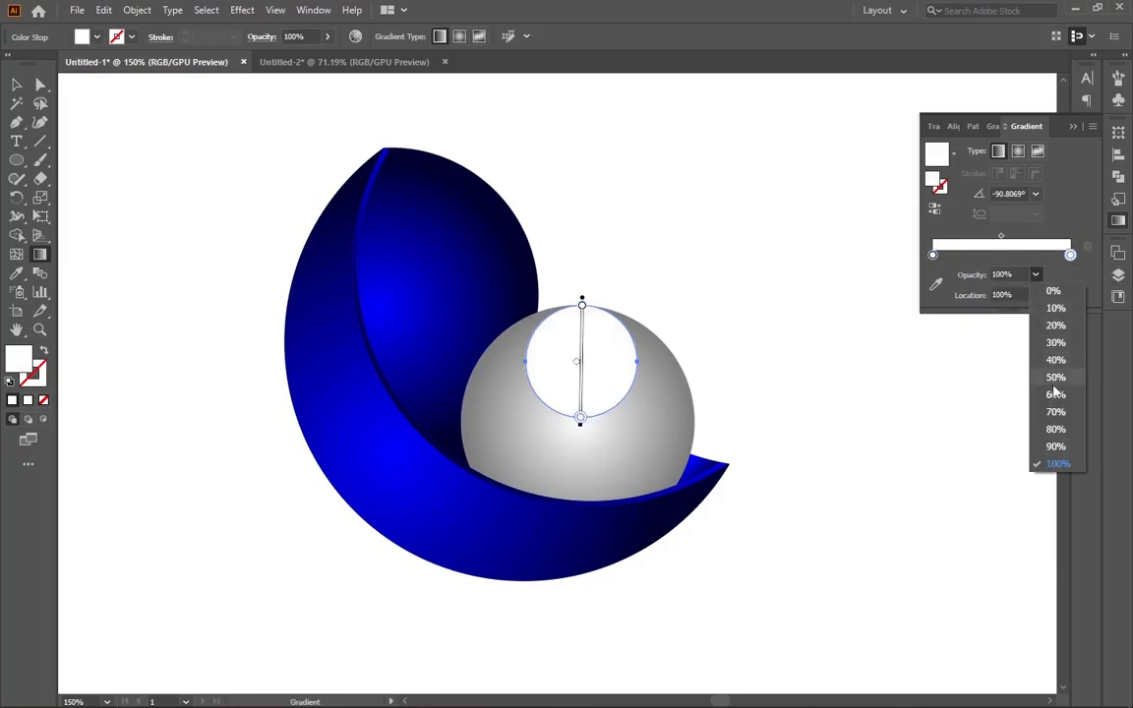
left_click(1054, 295)
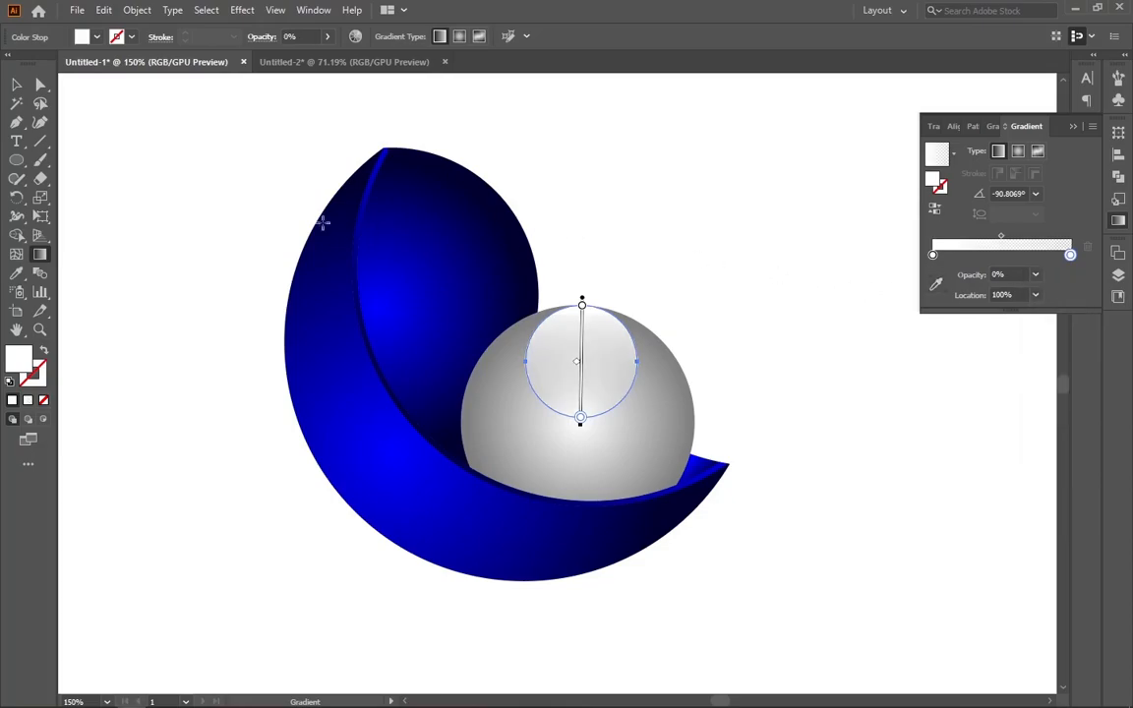
left_click(15, 85)
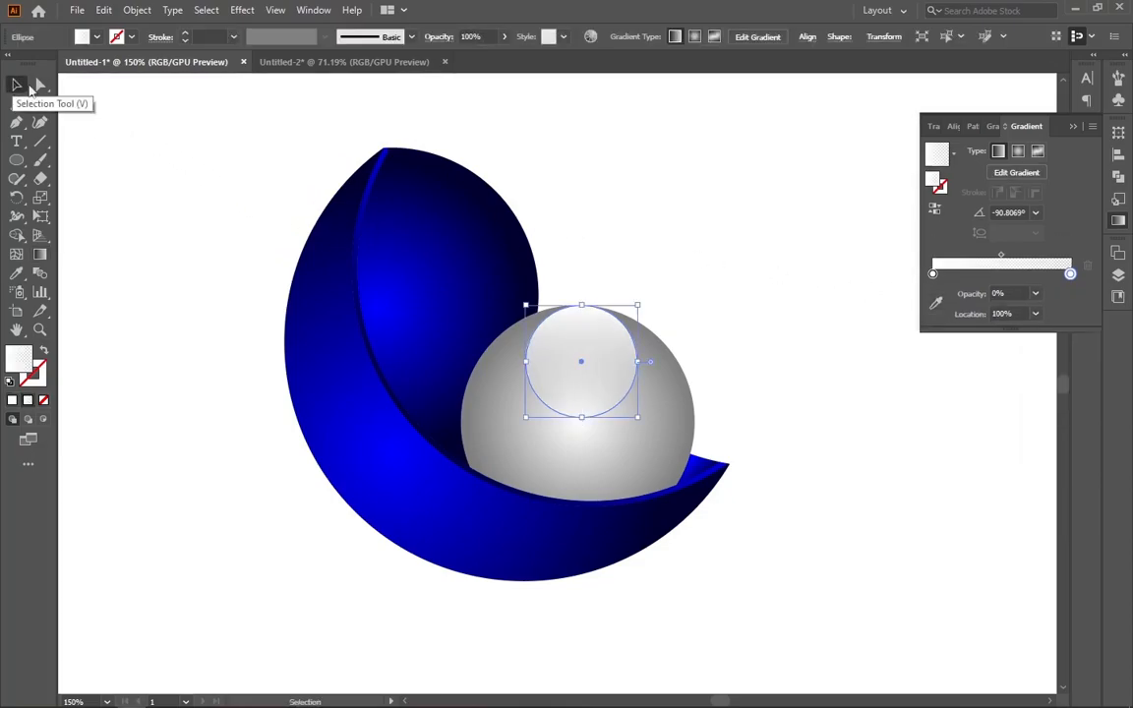
left_click(657, 184)
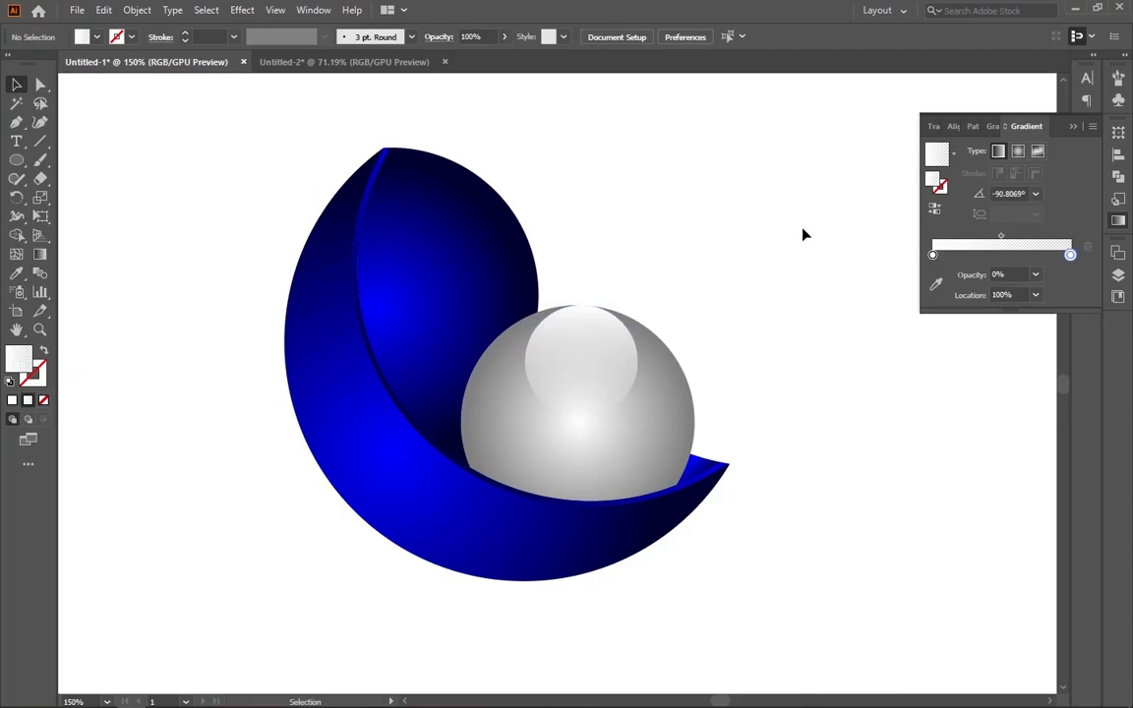
Draw a tiny solid white circle, about a tenth of the ball's width, centered on the right edge of the highlight circle
left_click(18, 162)
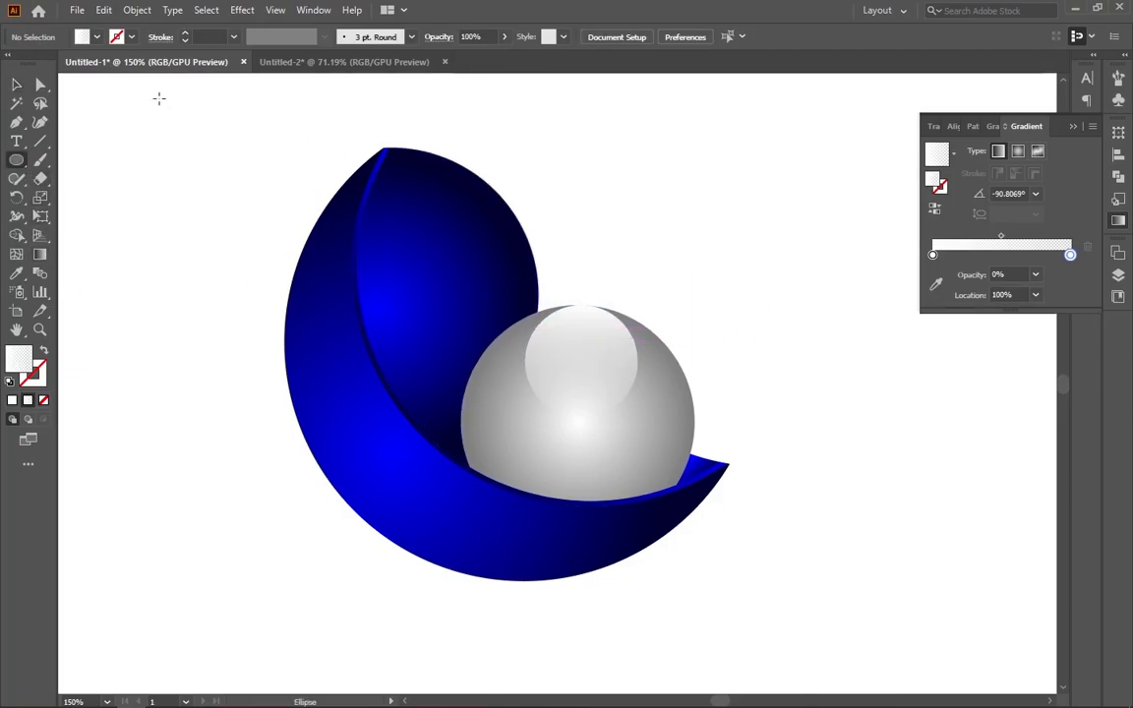
left_click(85, 35)
left_click(31, 64)
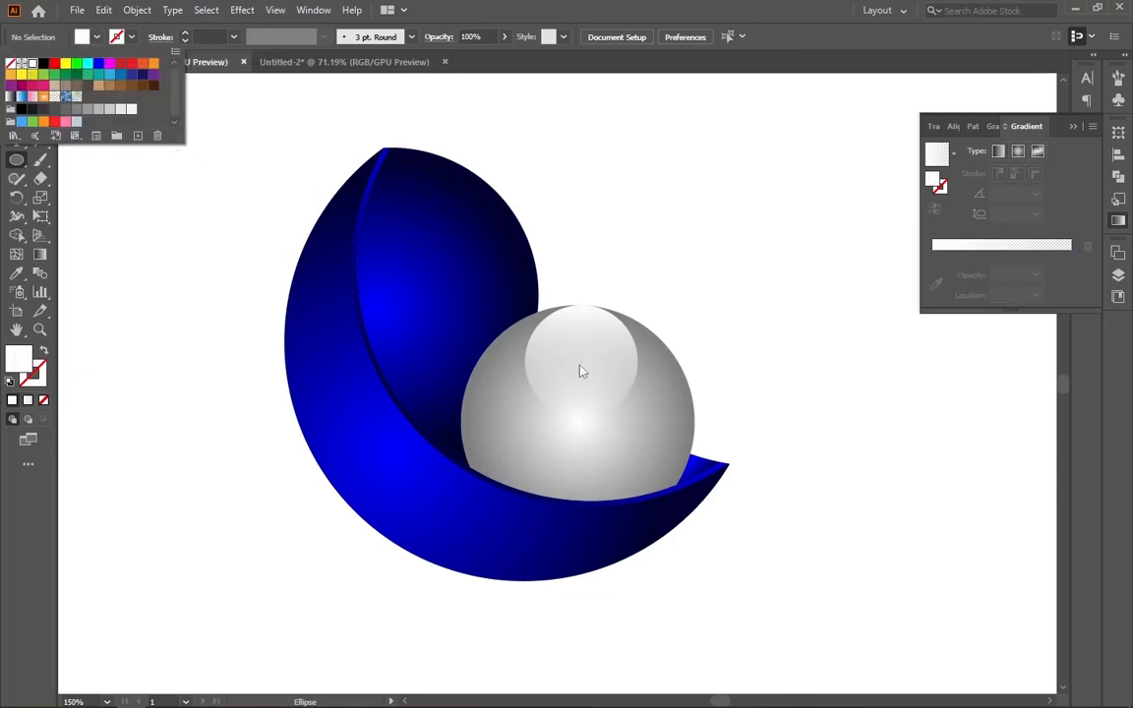
left_click(18, 160)
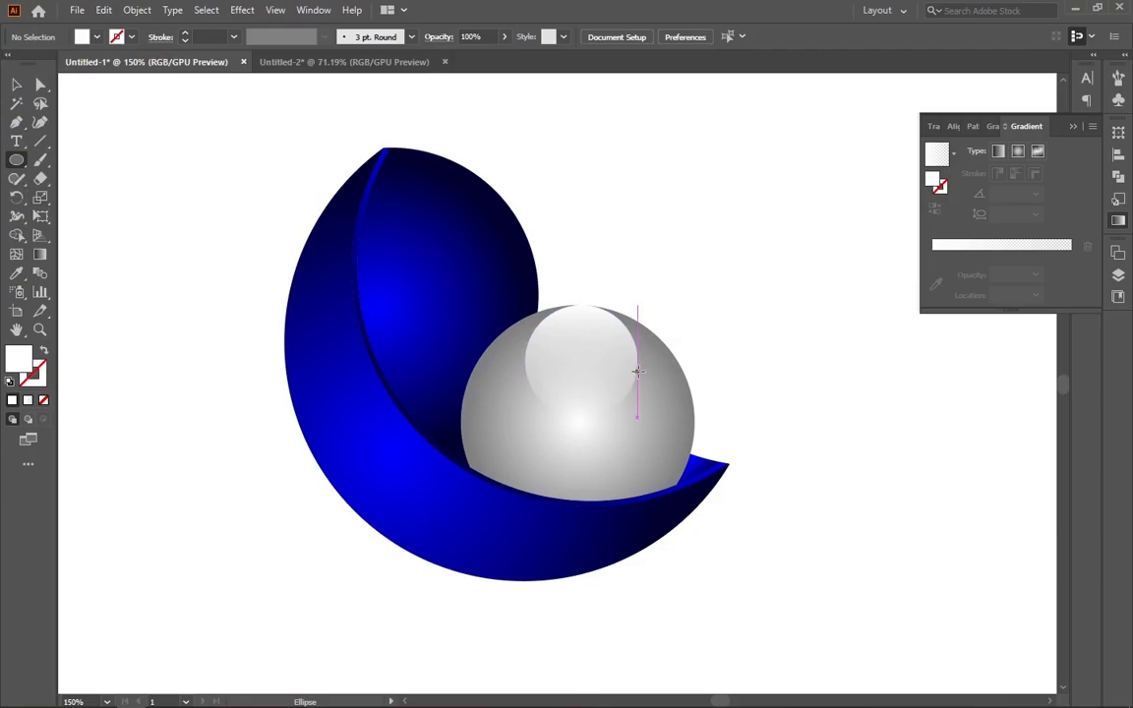
left_click_drag(637, 372, 641, 379)
left_click(16, 85)
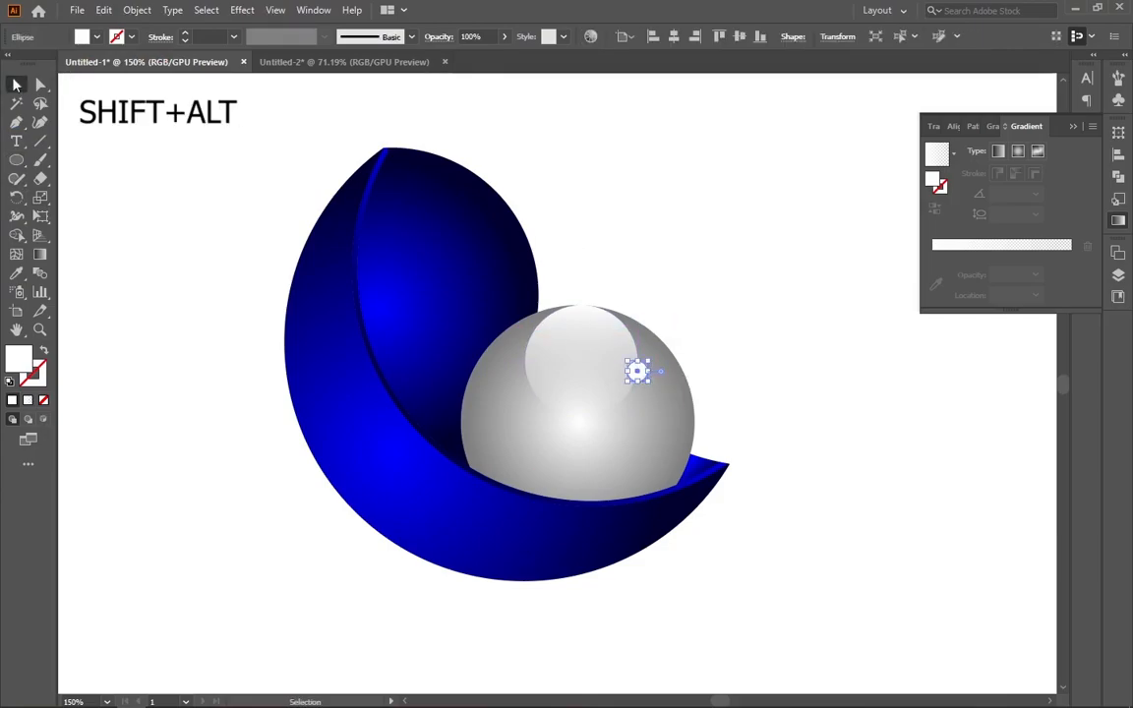
left_click(223, 119)
Group the selectable logo shapes, try moving the group to the right, and undo the move
scroll(222, 126, "down", 1)
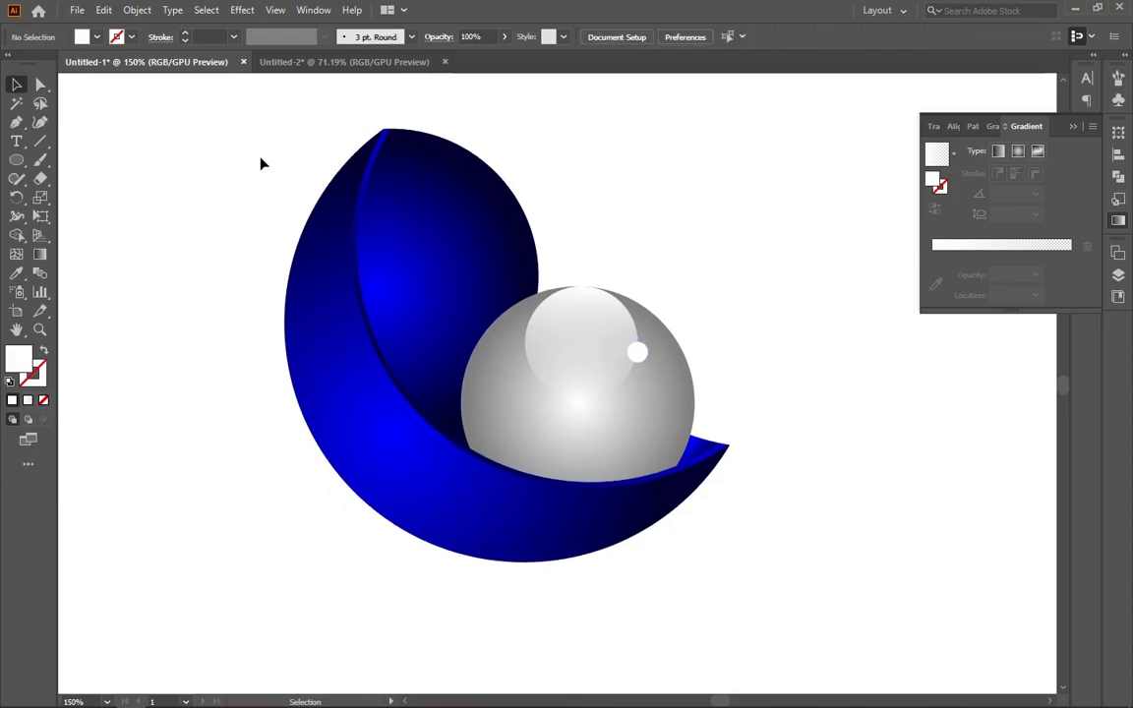
key("ctrl+0")
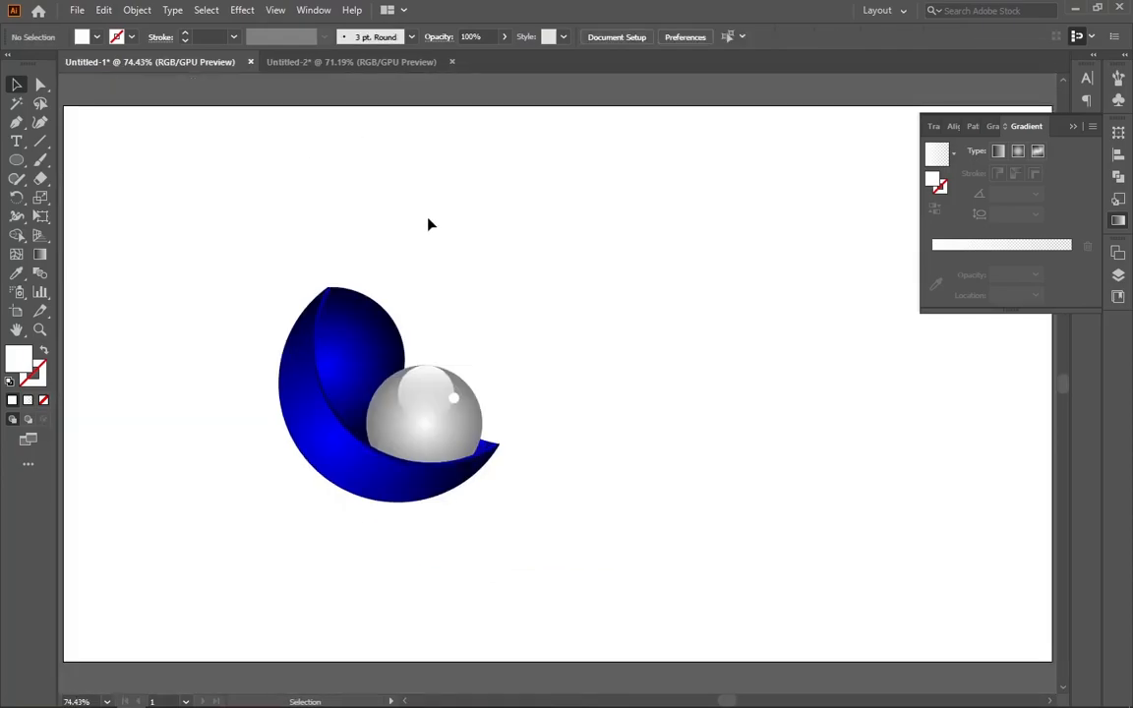
left_click_drag(271, 296, 537, 515)
right_click(384, 393)
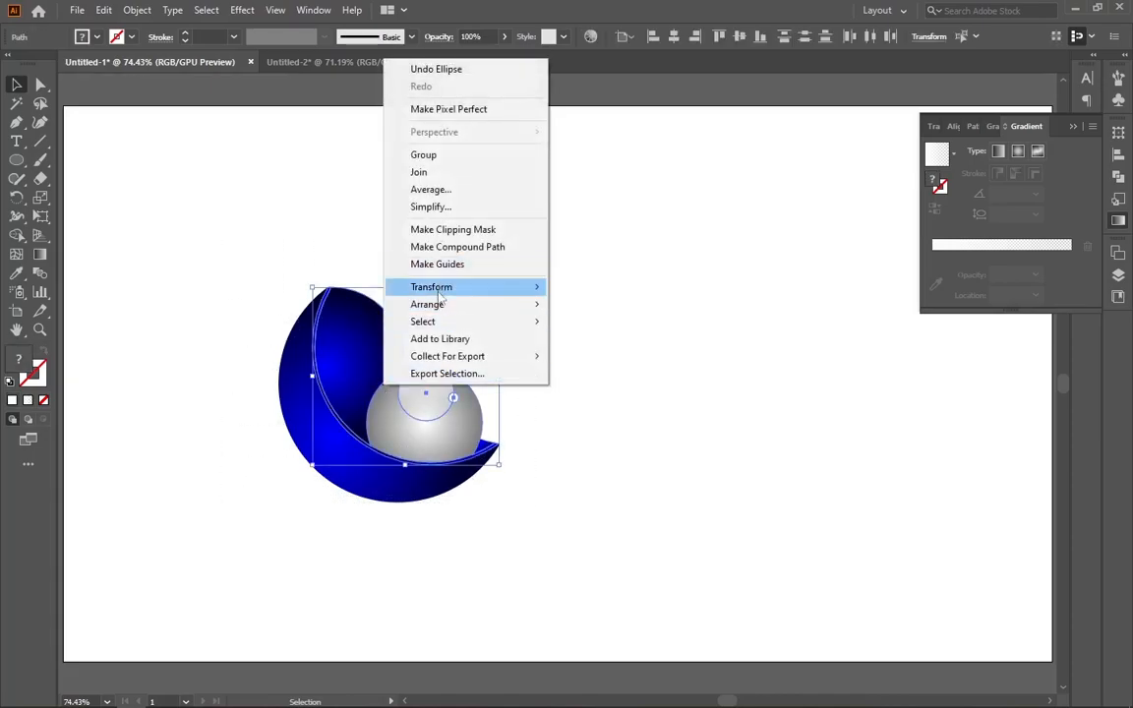
left_click(440, 158)
left_click_drag(398, 306, 473, 275)
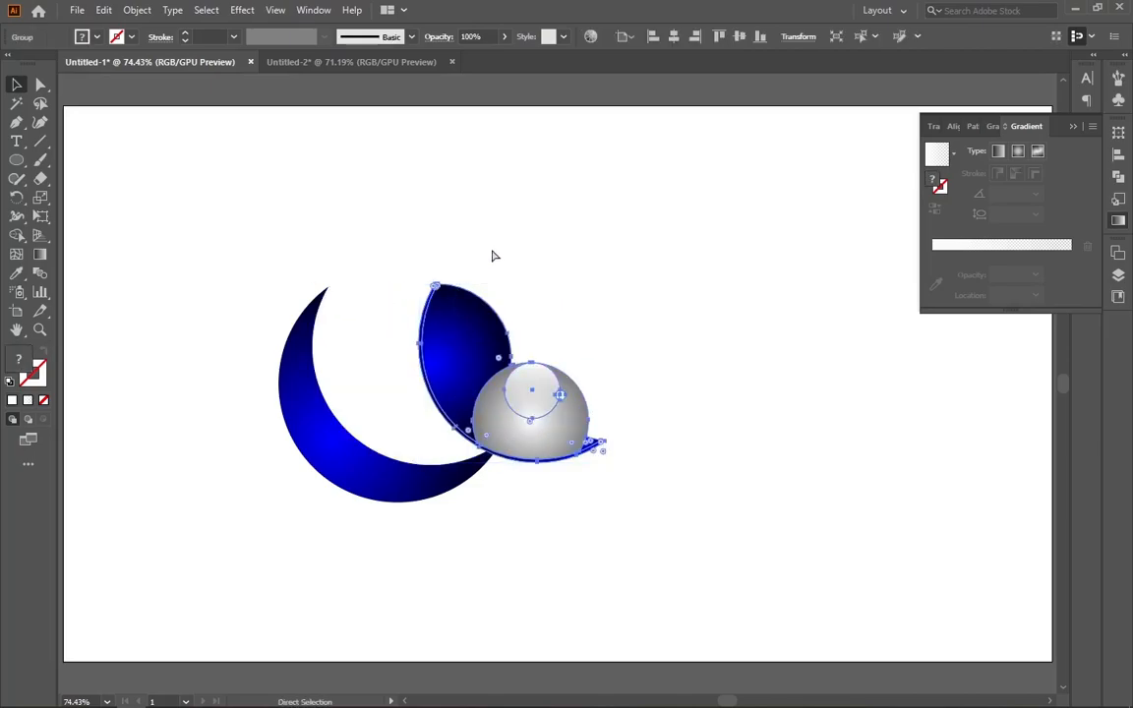
key("ctrl+z")
Ungroup the group containing the ball and the inner blue shapes, and deselect everything
left_click_drag(228, 231, 568, 518)
right_click(442, 445)
left_click(274, 299)
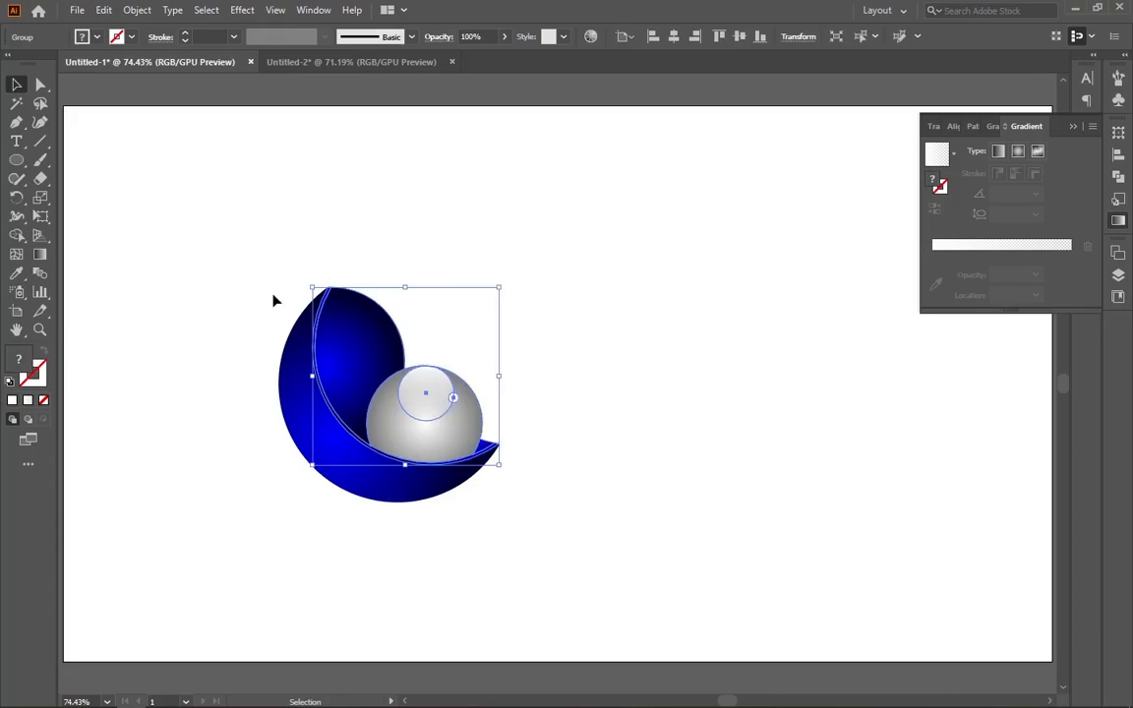
left_click(273, 299)
left_click(379, 360)
right_click(379, 360)
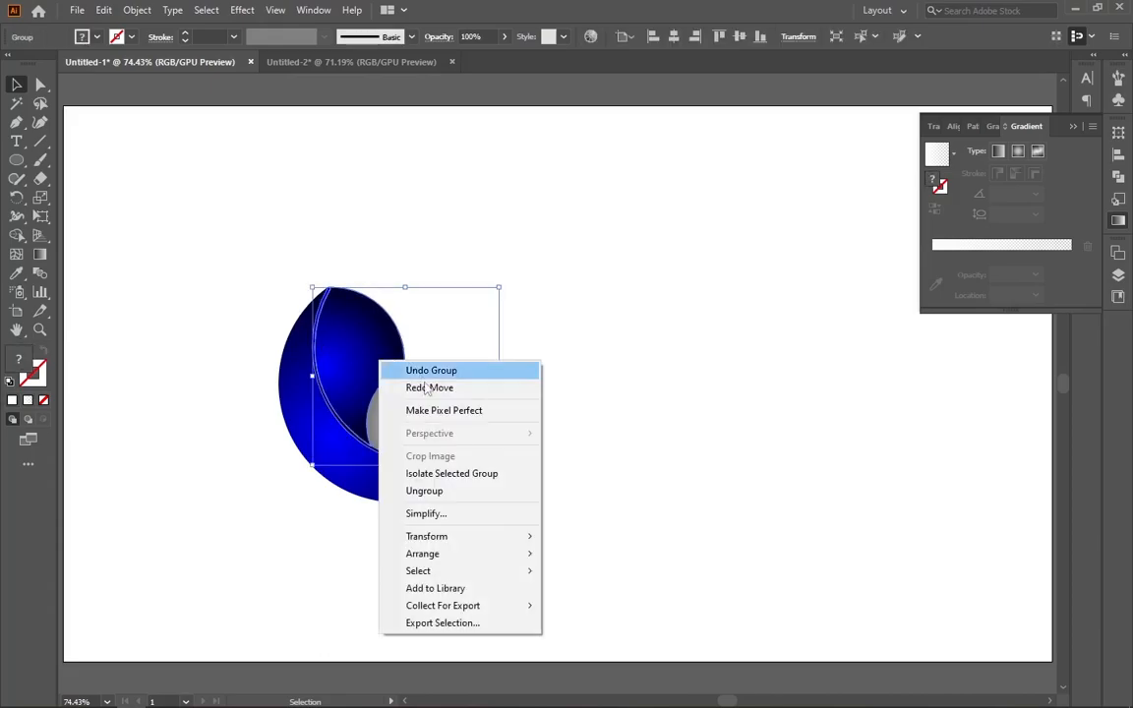
left_click(424, 491)
left_click(558, 468)
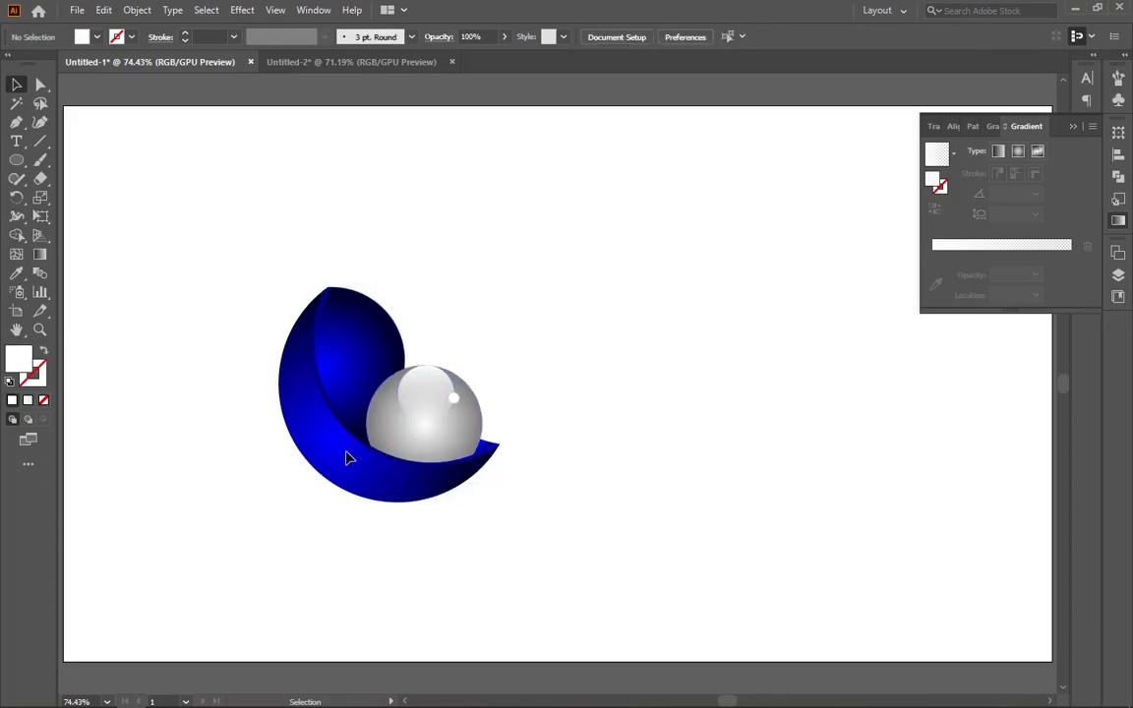
Unlock all locked objects and select every shape of the logo for grouping
left_click(148, 10)
left_click(174, 137)
left_click(422, 245)
left_click_drag(256, 236, 526, 533)
right_click(446, 455)
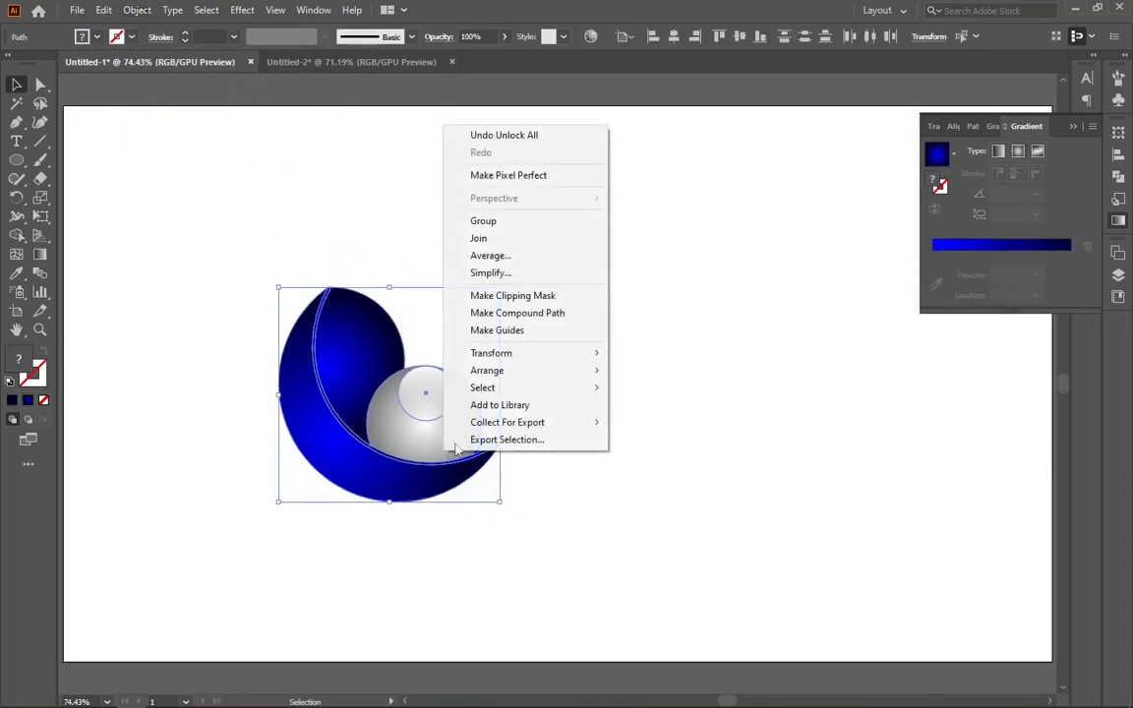